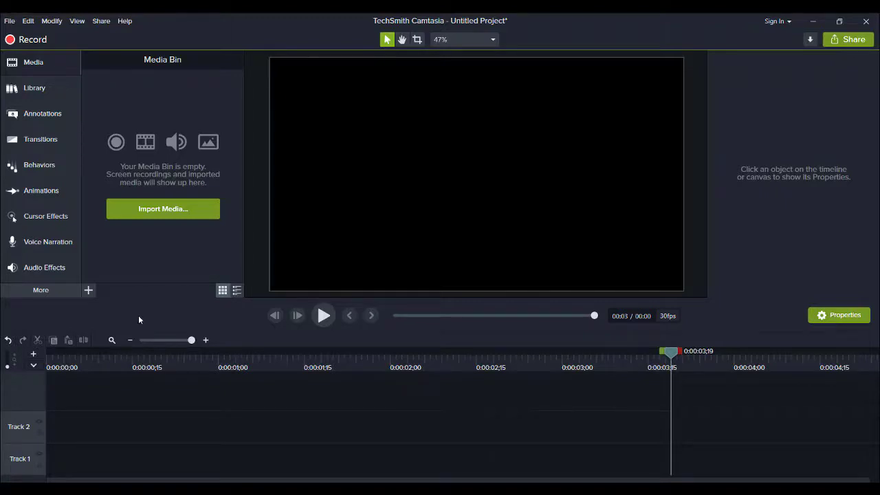
Import all the DSC clips, the Masterpiece performance audio and the final image from the Masterpiece Behind the Scenes folder
{"action": "key", "text": "ctrl+i"}
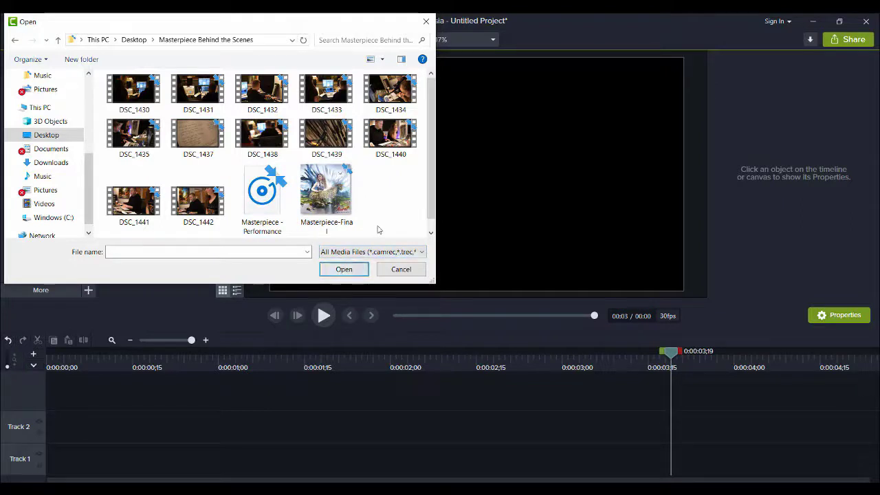
{"action": "left_click_drag", "start_coordinate": [409, 224], "coordinate": [109, 91]}
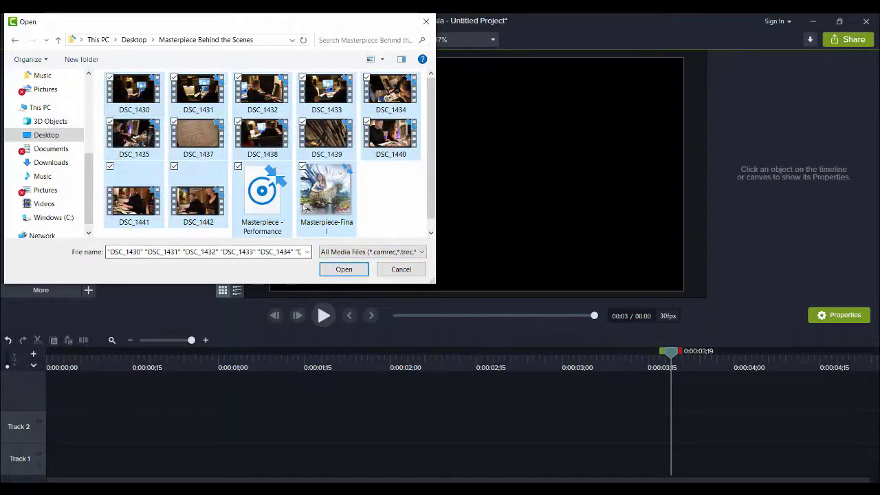
{"action": "left_click", "coordinate": [343, 269]}
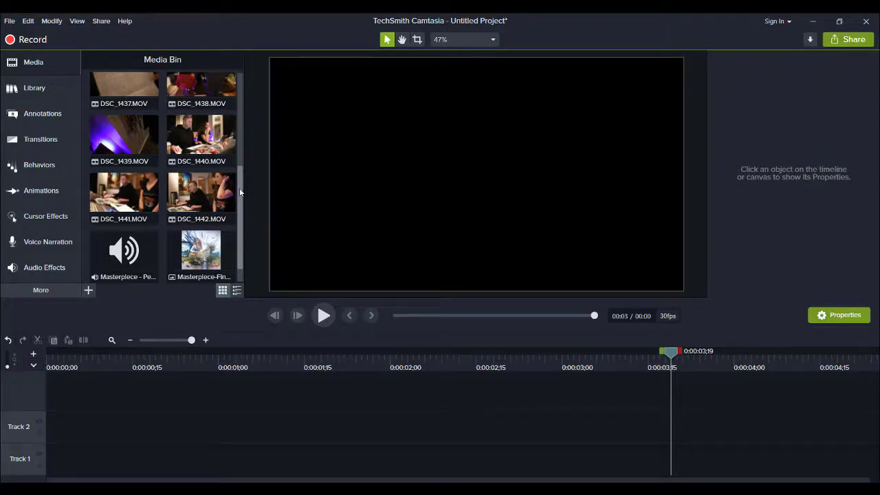
Place the DSC_1430.MOV clip at the very start of Track 1
{"action": "scroll", "coordinate": [240, 192], "scroll_direction": "up", "scroll_amount": 3}
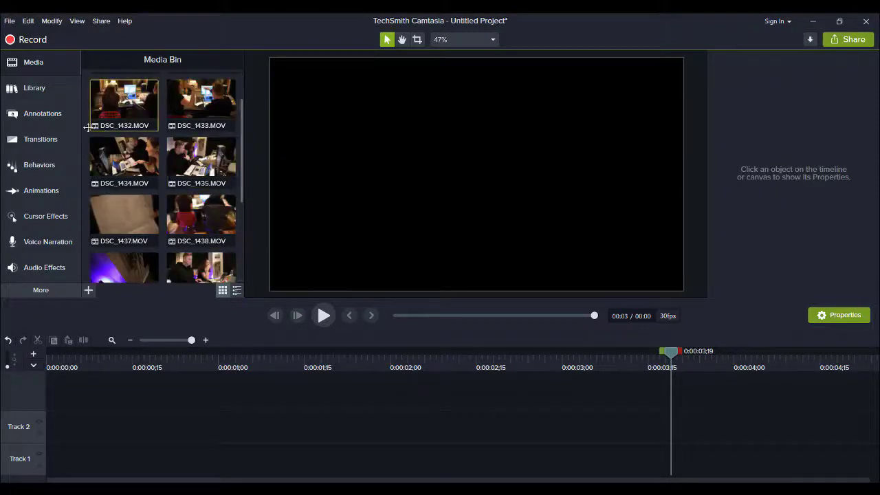
{"action": "left_click", "coordinate": [179, 90]}
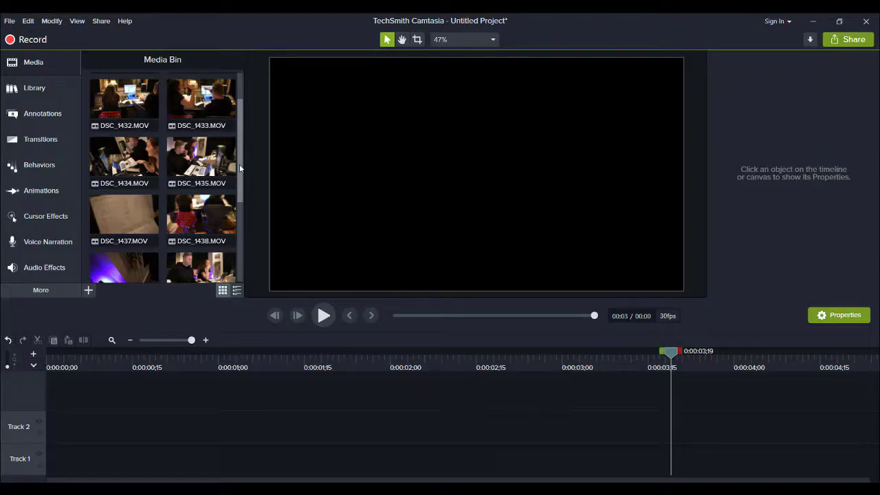
{"action": "scroll", "coordinate": [239, 167], "scroll_direction": "up", "scroll_amount": 2}
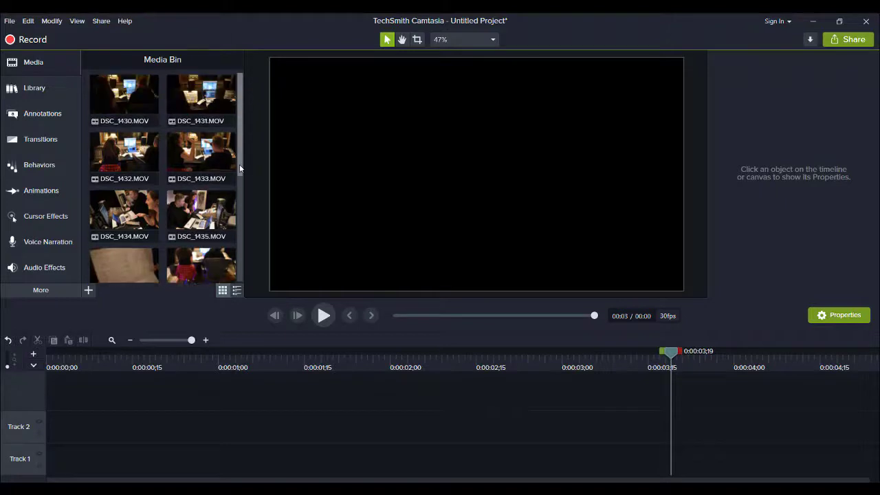
{"action": "left_click", "coordinate": [190, 108]}
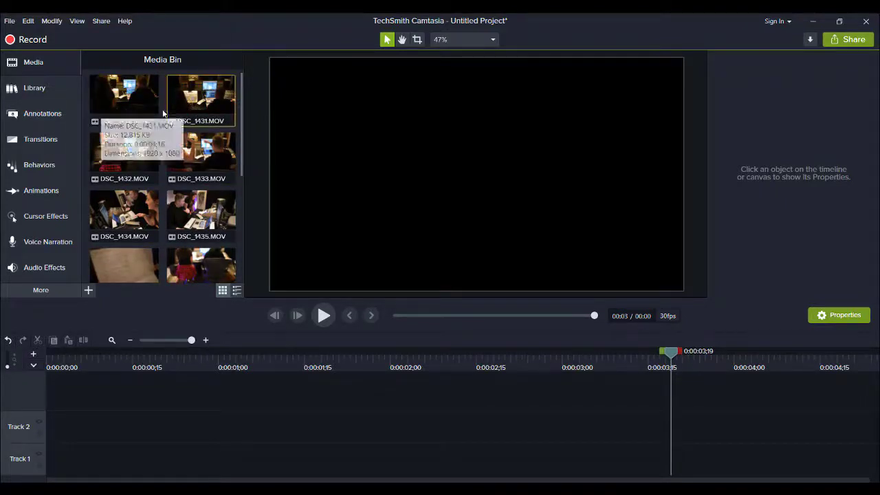
{"action": "left_click_drag", "start_coordinate": [122, 93], "coordinate": [94, 427]}
{"action": "left_click_drag", "start_coordinate": [40, 459], "coordinate": [41, 459]}
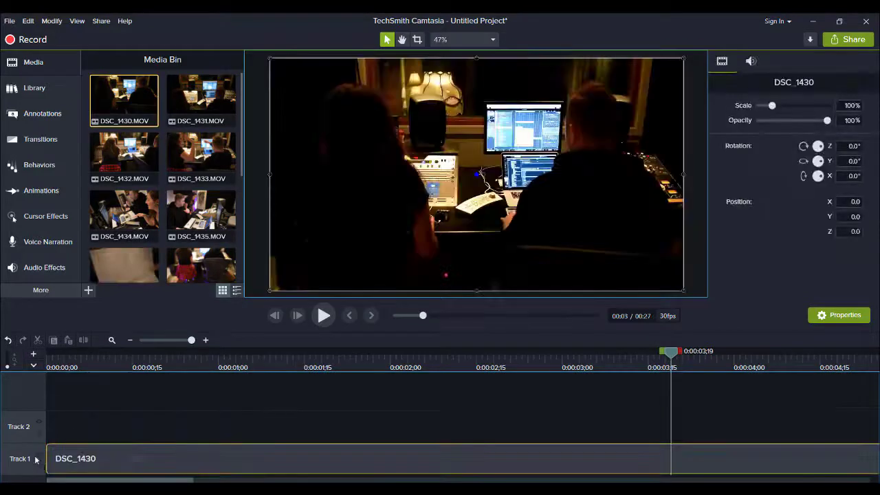
Fit the whole DSC_1430 clip in the timeline and play it from the beginning to about 13 seconds
{"action": "left_click", "coordinate": [131, 340]}
{"action": "left_click", "coordinate": [130, 340]}
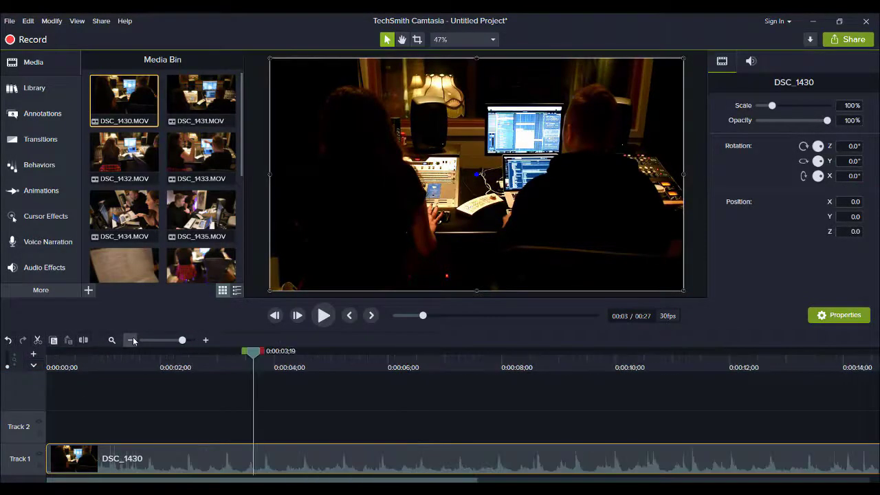
{"action": "left_click", "coordinate": [130, 340]}
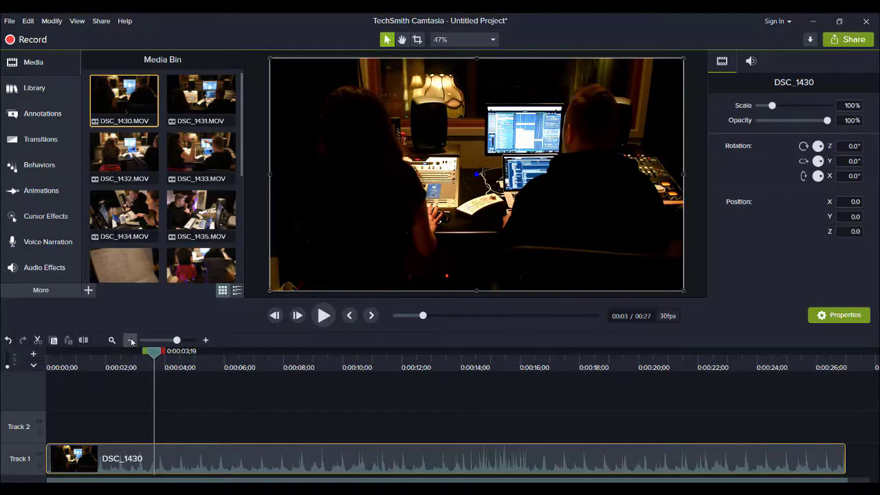
{"action": "left_click", "coordinate": [131, 340]}
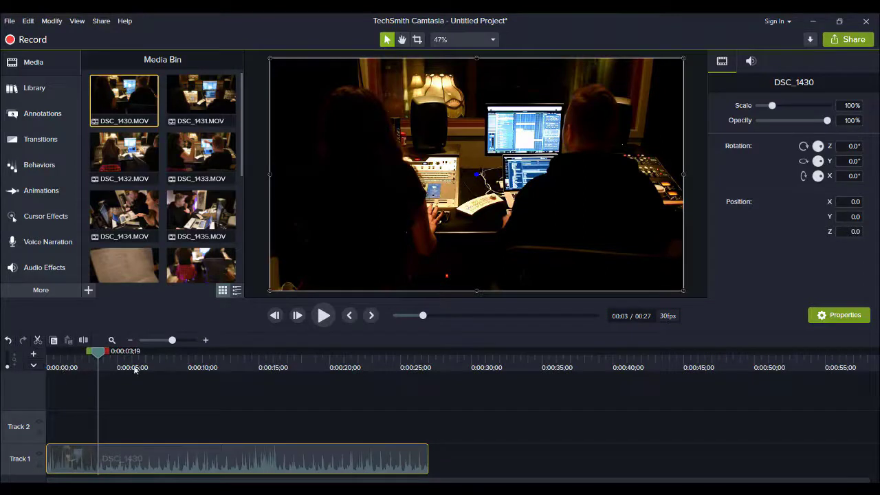
{"action": "left_click", "coordinate": [206, 340]}
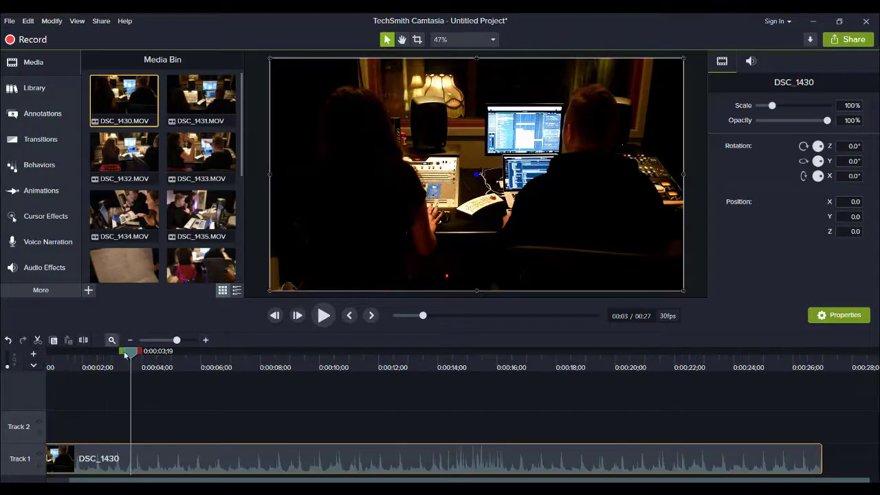
{"action": "left_click_drag", "start_coordinate": [2, 371], "coordinate": [1, 370]}
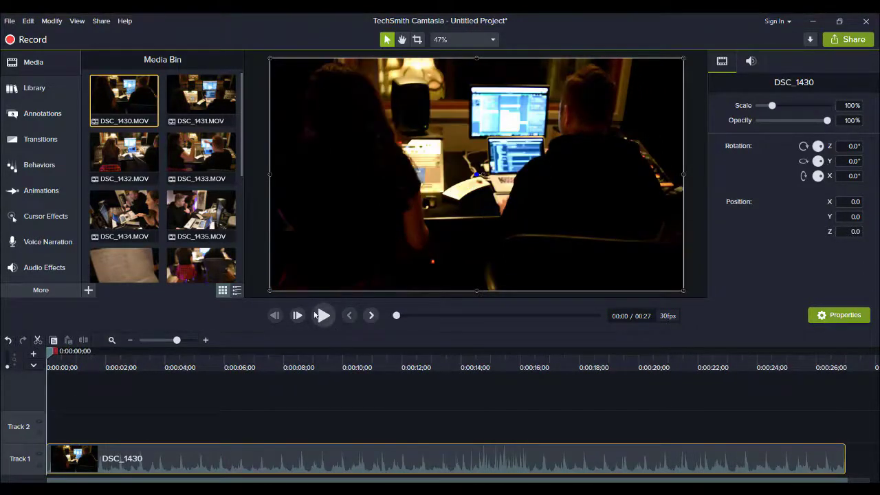
{"action": "left_click", "coordinate": [323, 316]}
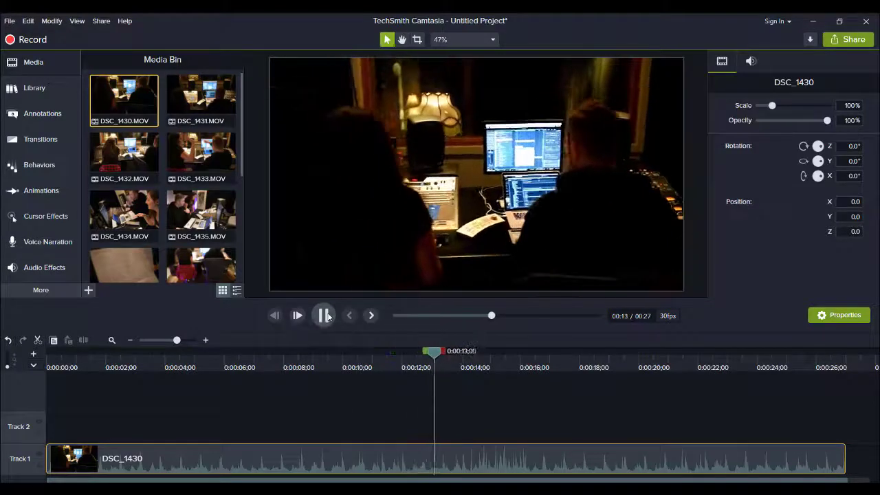
{"action": "left_click", "coordinate": [325, 316]}
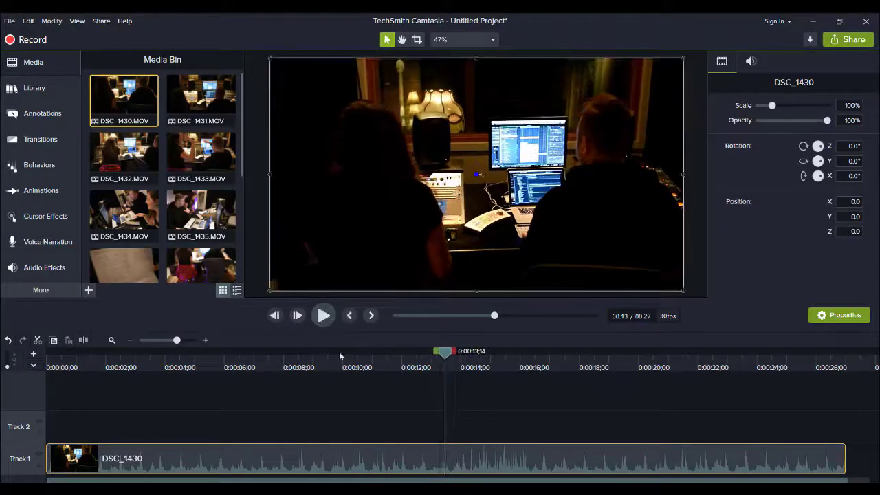
Split DSC_1430 at 0:00:10;27 and delete the part after the cut
{"action": "left_click", "coordinate": [385, 367]}
{"action": "left_click_drag", "start_coordinate": [385, 367], "coordinate": [369, 413]}
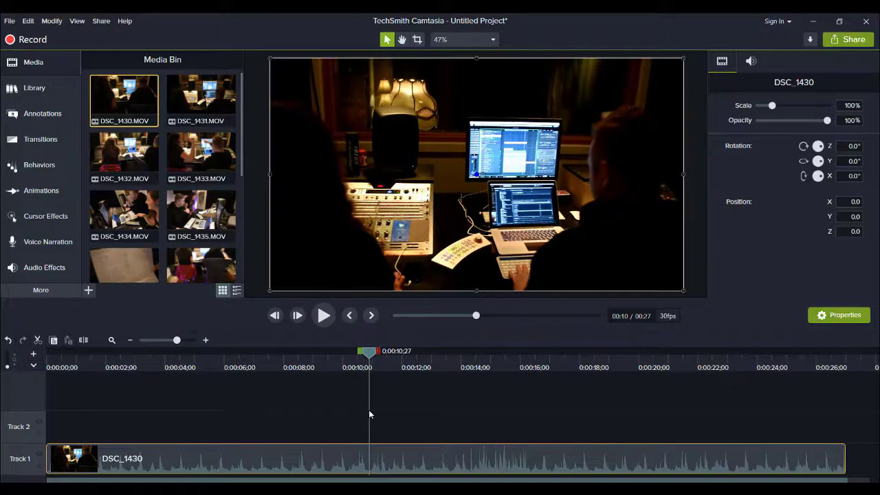
{"action": "key", "text": "s"}
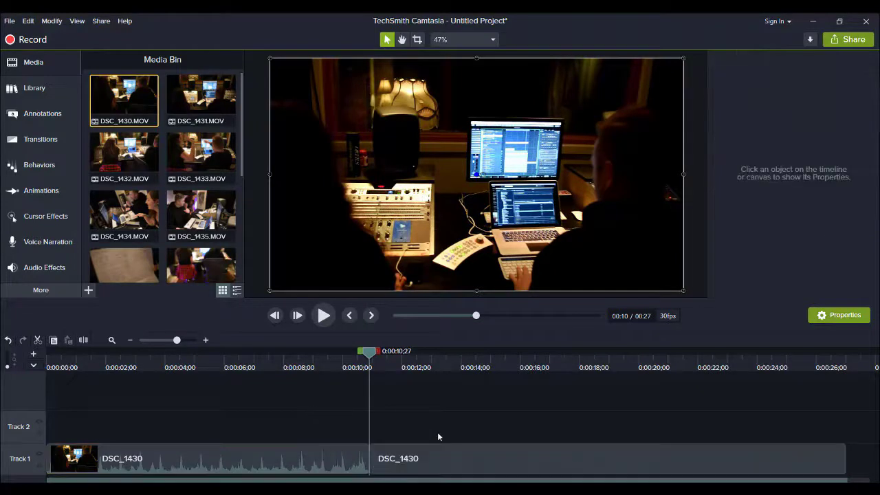
{"action": "left_click", "coordinate": [432, 459]}
{"action": "key", "text": "Delete"}
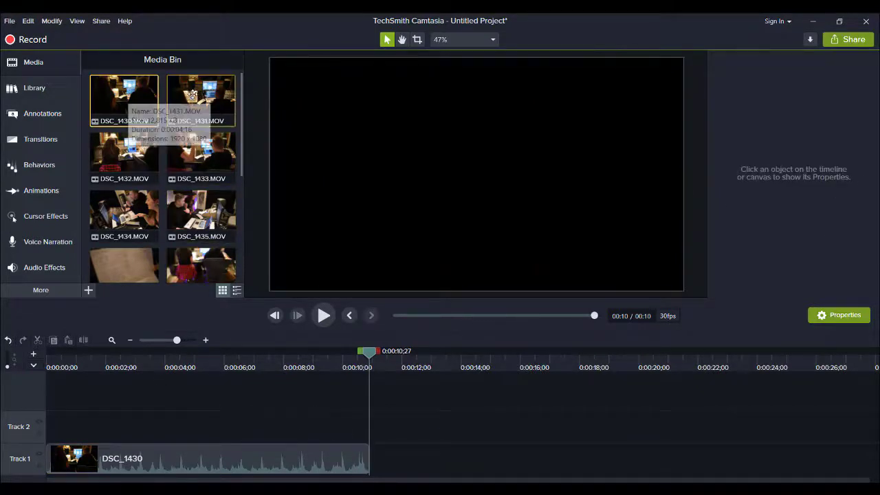
Add DSC_1431.MOV to Track 1 directly after DSC_1430 and preview it while lowering the system volume to 42
{"action": "left_click_drag", "start_coordinate": [188, 98], "coordinate": [405, 454]}
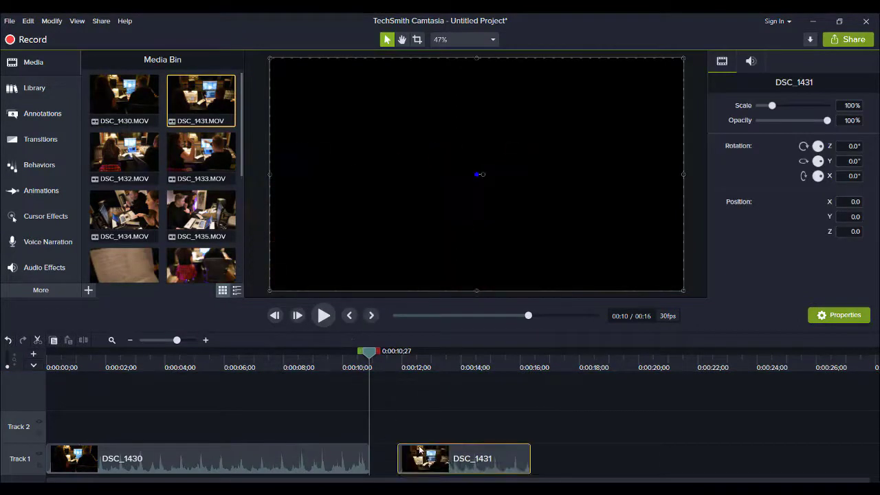
{"action": "left_click", "coordinate": [329, 319]}
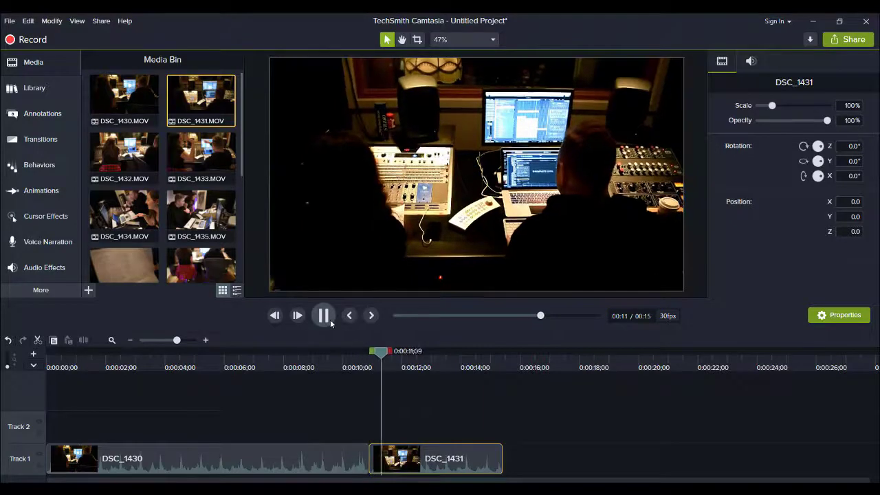
{"action": "key", "text": "XF86AudioLowerVolume"}
{"action": "key", "text": "XF86AudioLowerVolume"}
{"action": "key", "text": "XF86AudioLowerVolume"}
{"action": "key", "text": "XF86AudioLowerVolume"}
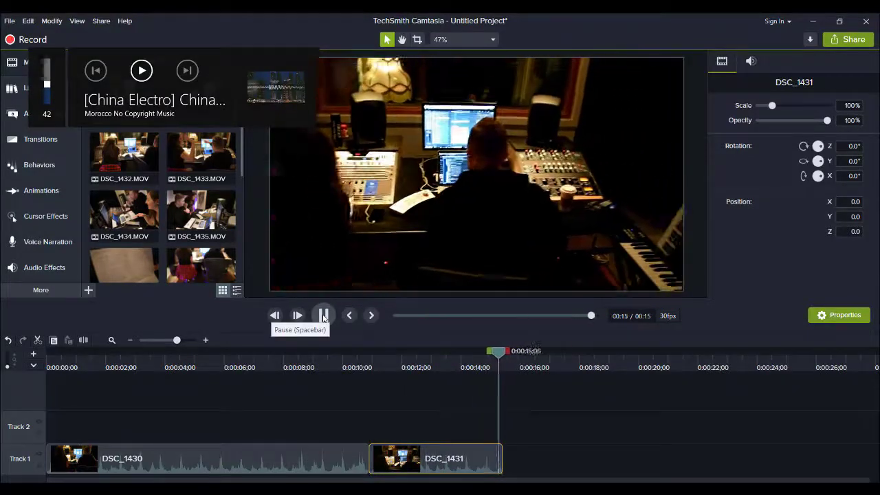
Delete the DSC_1431 clip from Track 1 and remove its file from the media bin
{"action": "left_click_drag", "start_coordinate": [489, 419], "coordinate": [456, 450]}
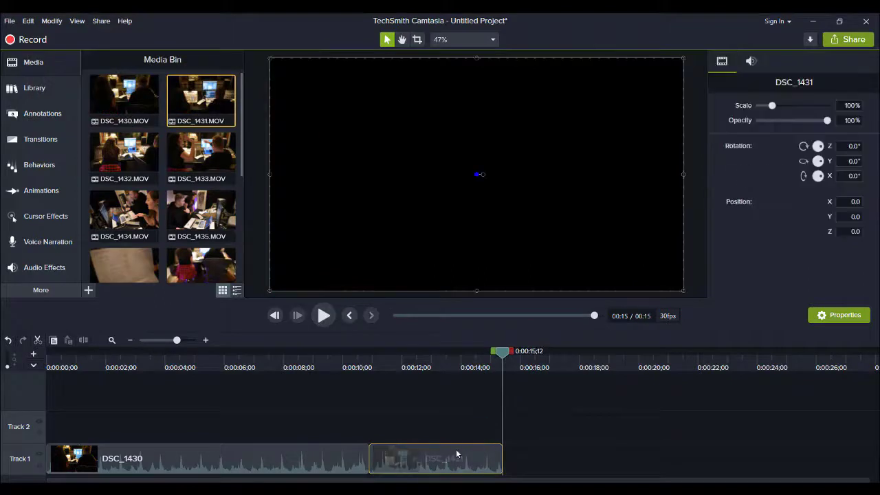
{"action": "key", "text": "Delete"}
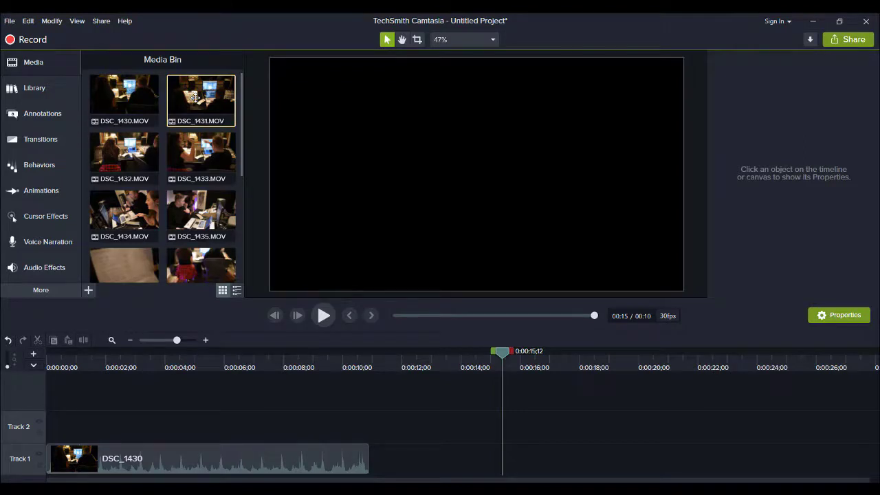
{"action": "key", "text": "Delete"}
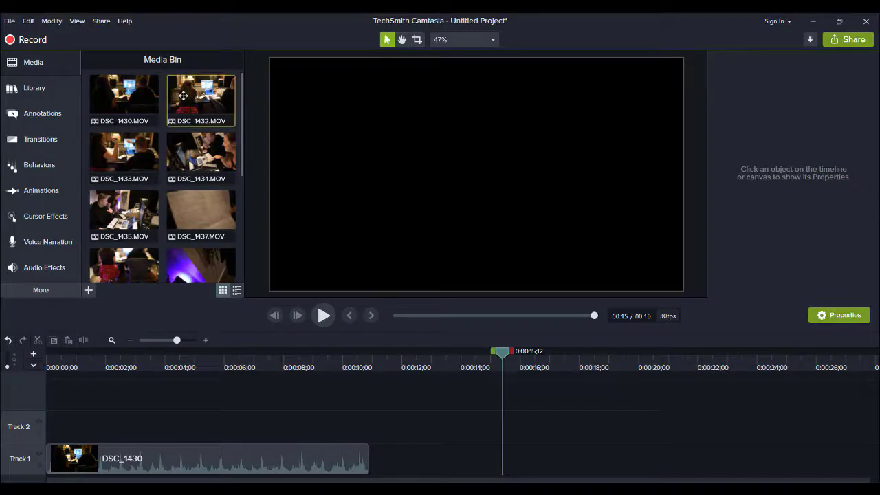
Place DSC_1432.MOV on Track 1 after DSC_1430 and play it through from its start
{"action": "left_click_drag", "start_coordinate": [190, 92], "coordinate": [386, 459]}
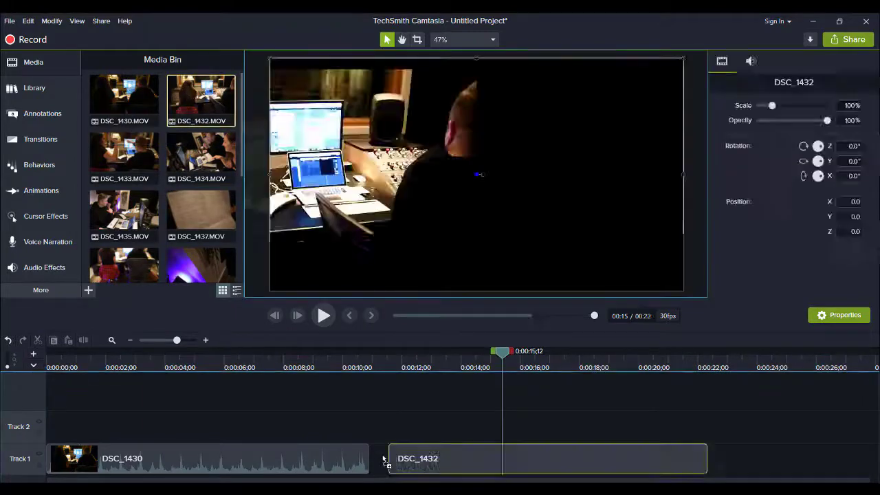
{"action": "left_click", "coordinate": [383, 365]}
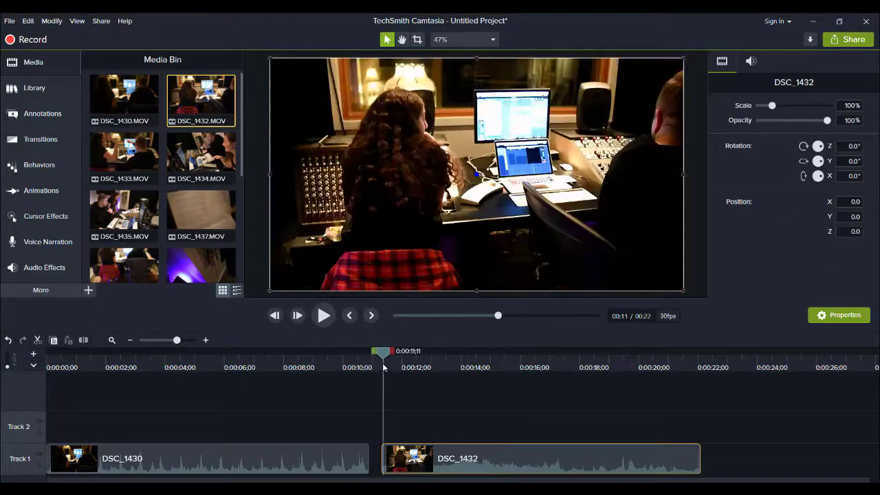
{"action": "left_click", "coordinate": [323, 315]}
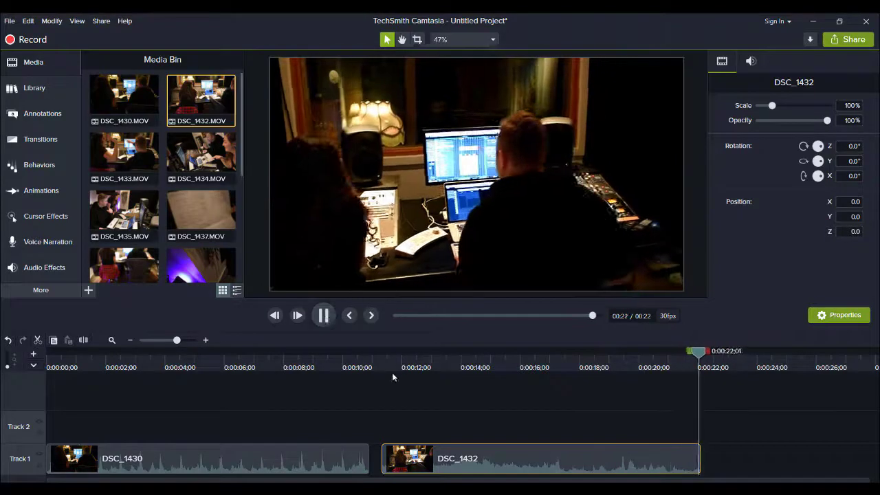
Replay DSC_1432 to find the cut point, trim off everything after 0:00:18;15 and move the clip directly against DSC_1430
{"action": "left_click", "coordinate": [381, 366]}
{"action": "mouse_move", "coordinate": [380, 363]}
{"action": "left_mouse_down"}
{"action": "mouse_move", "coordinate": [503, 398]}
{"action": "mouse_move", "coordinate": [382, 393]}
{"action": "left_mouse_up"}
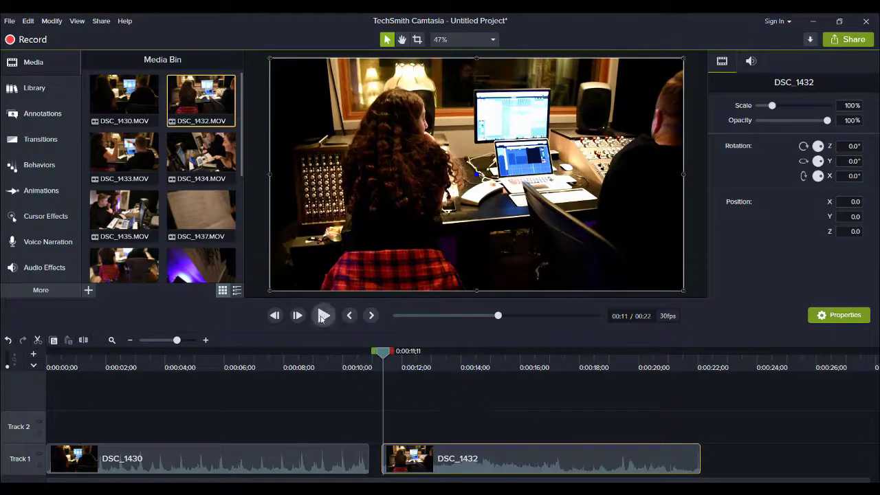
{"action": "left_click", "coordinate": [323, 316]}
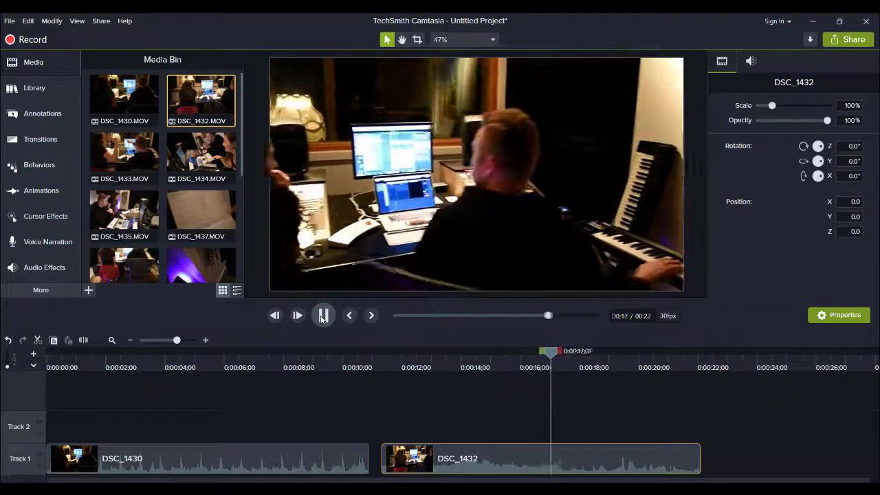
{"action": "left_click", "coordinate": [323, 315]}
{"action": "left_click", "coordinate": [322, 315]}
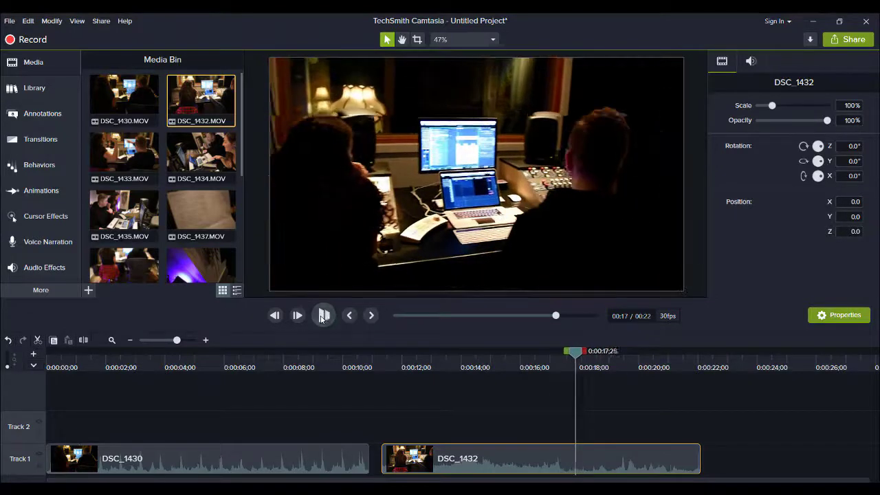
{"action": "left_click", "coordinate": [322, 316]}
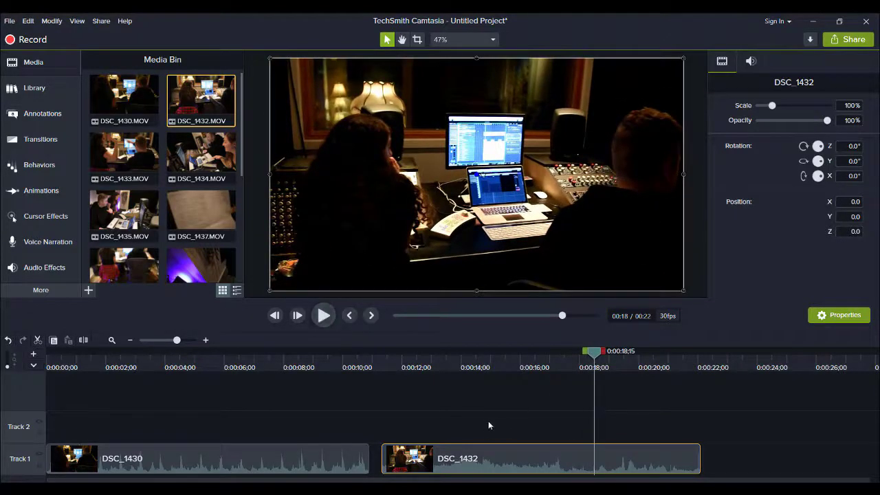
{"action": "key", "text": "s"}
{"action": "left_click", "coordinate": [652, 466]}
{"action": "key", "text": "Delete"}
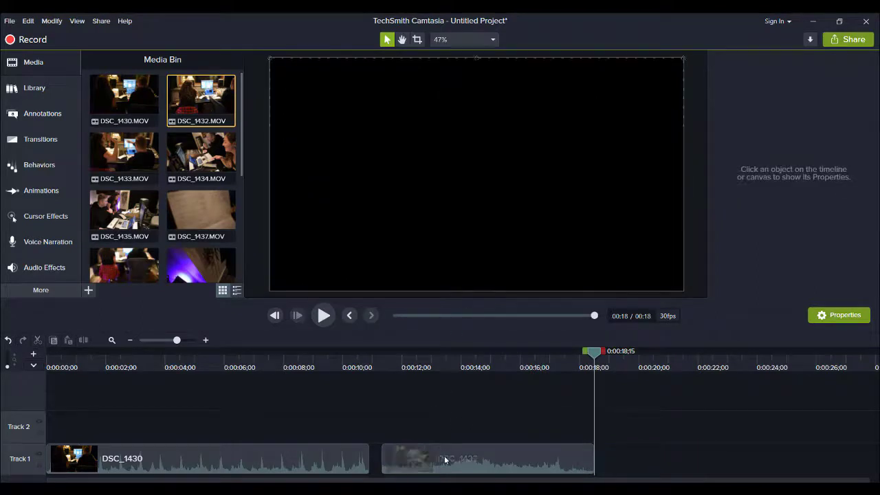
{"action": "left_click_drag", "start_coordinate": [445, 460], "coordinate": [422, 460]}
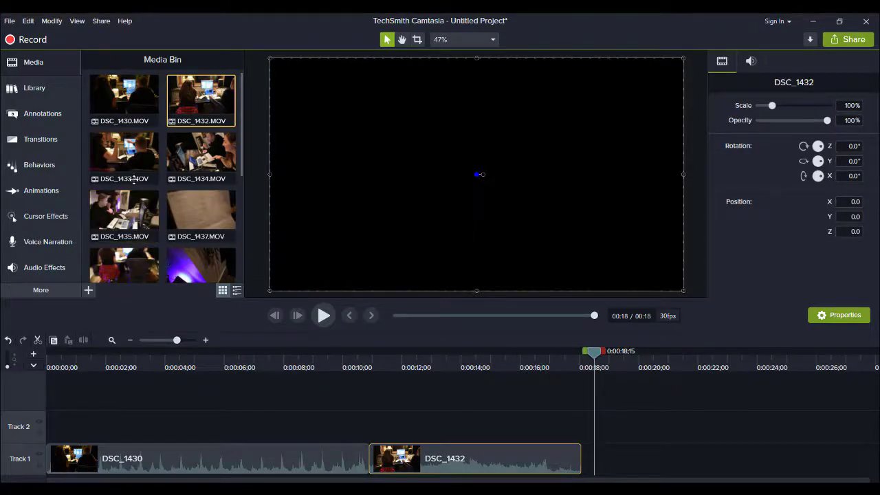
Add DSC_1433.MOV to Track 1 directly after DSC_1432 and set the playhead at its start
{"action": "left_click_drag", "start_coordinate": [115, 175], "coordinate": [584, 471]}
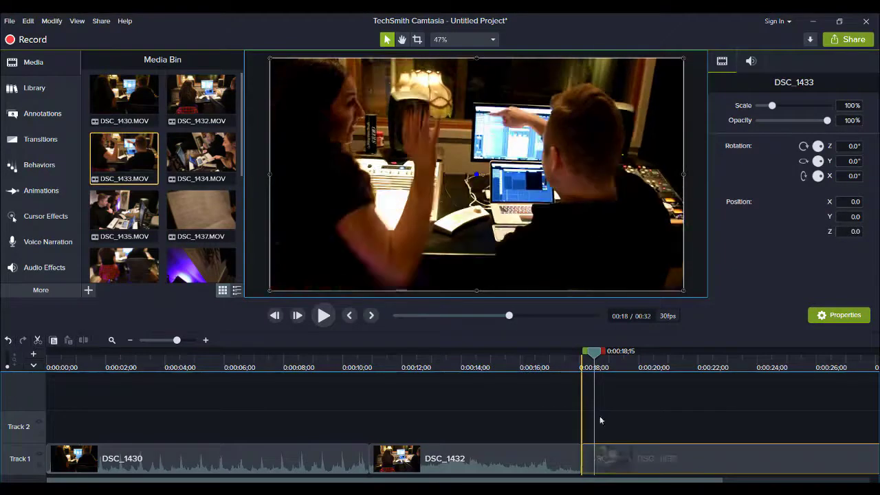
{"action": "left_click", "coordinate": [581, 369]}
{"action": "left_click_drag", "start_coordinate": [580, 370], "coordinate": [582, 369]}
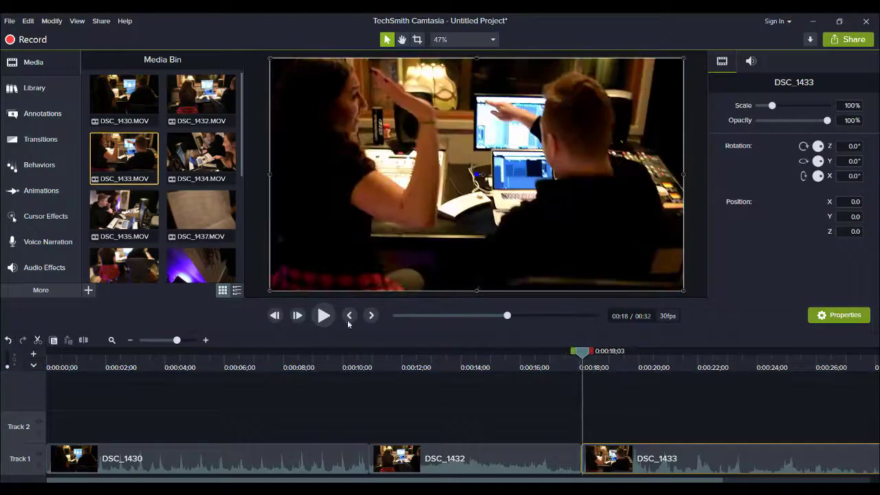
Play DSC_1433 through from its start and replay its opening seconds to find the cut point
{"action": "left_click", "coordinate": [323, 315]}
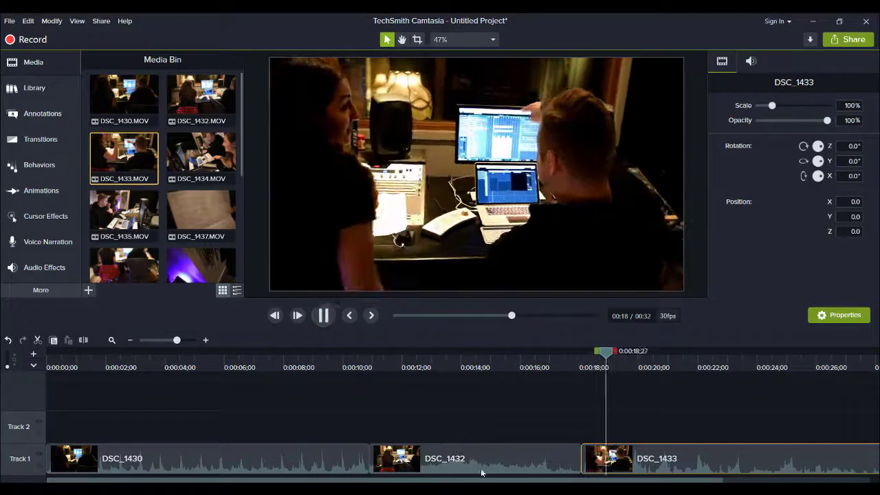
{"action": "left_click_drag", "start_coordinate": [394, 480], "coordinate": [540, 480]}
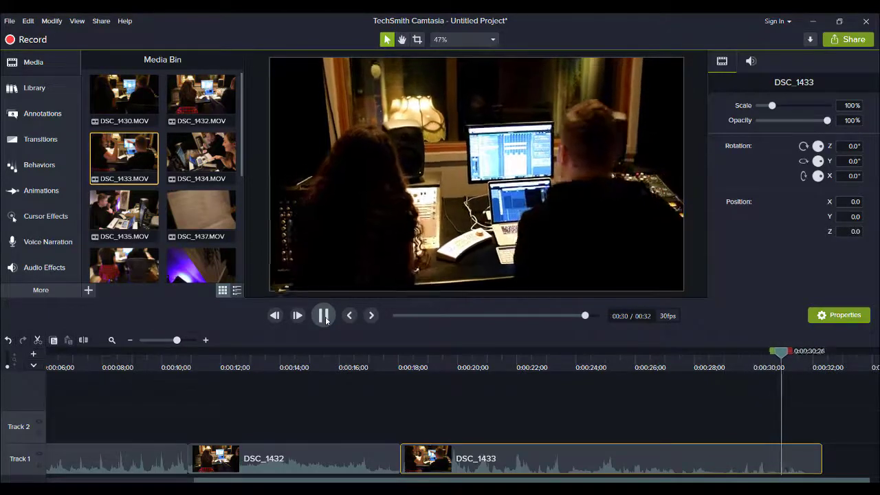
{"action": "left_click", "coordinate": [325, 319]}
{"action": "left_click", "coordinate": [402, 363]}
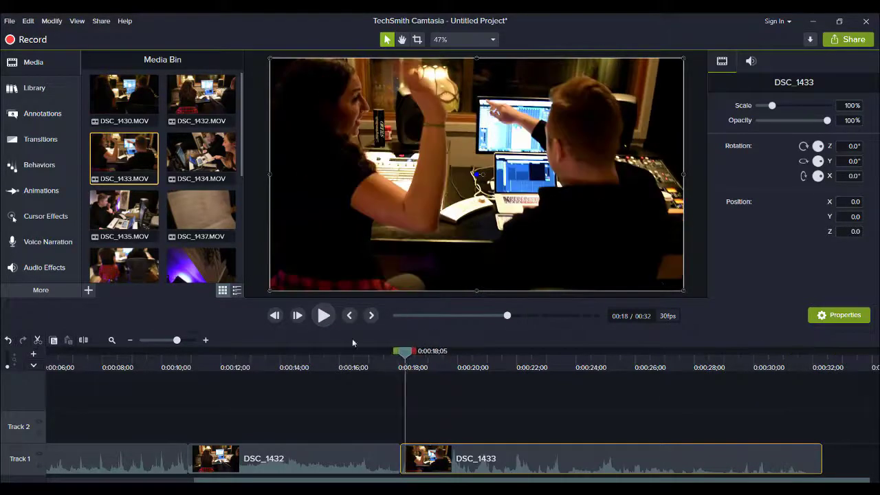
{"action": "left_click", "coordinate": [323, 315]}
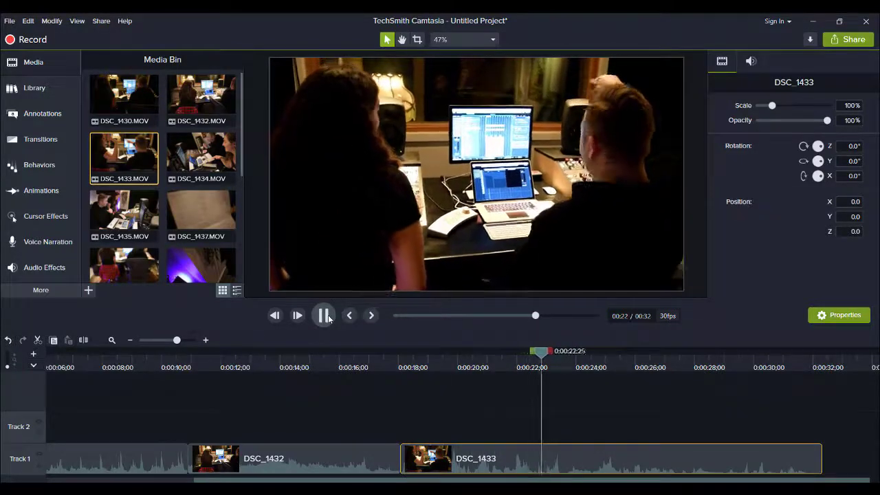
{"action": "left_click", "coordinate": [328, 317]}
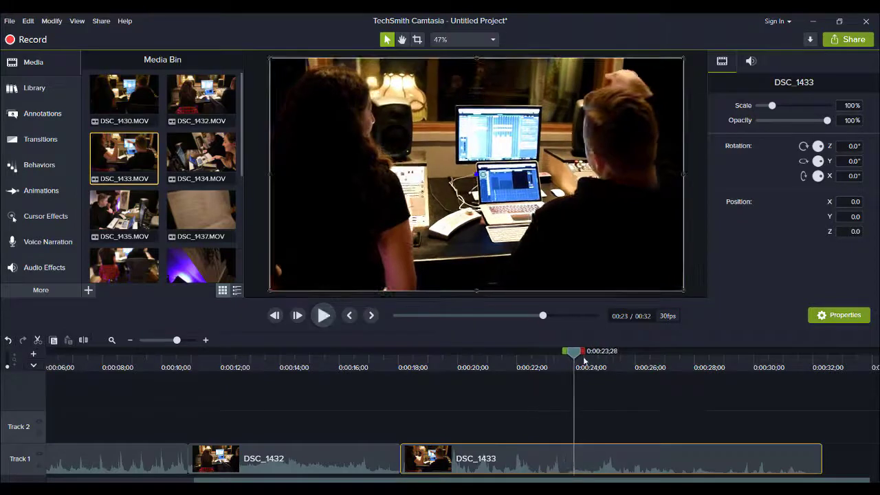
Split DSC_1433 at 0:00:23;18 and delete everything after the cut
{"action": "left_click_drag", "start_coordinate": [568, 356], "coordinate": [565, 356]}
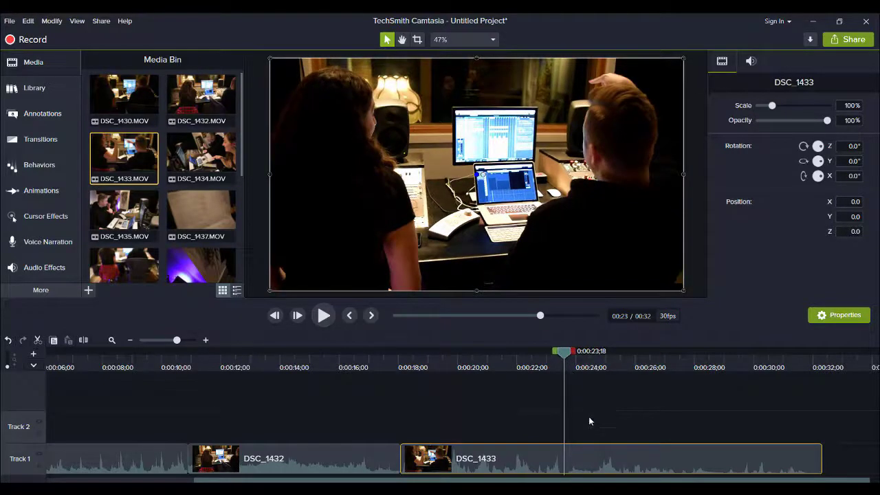
{"action": "key", "text": "s"}
{"action": "left_click", "coordinate": [604, 464]}
{"action": "key", "text": "Delete"}
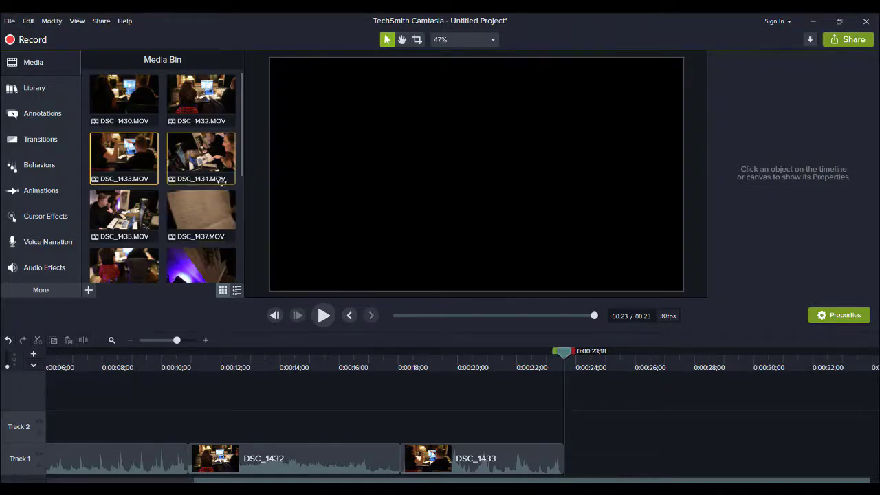
Add DSC_1434.MOV to Track 1 directly after DSC_1433 and play it through from its start
{"action": "left_click_drag", "start_coordinate": [205, 165], "coordinate": [565, 458]}
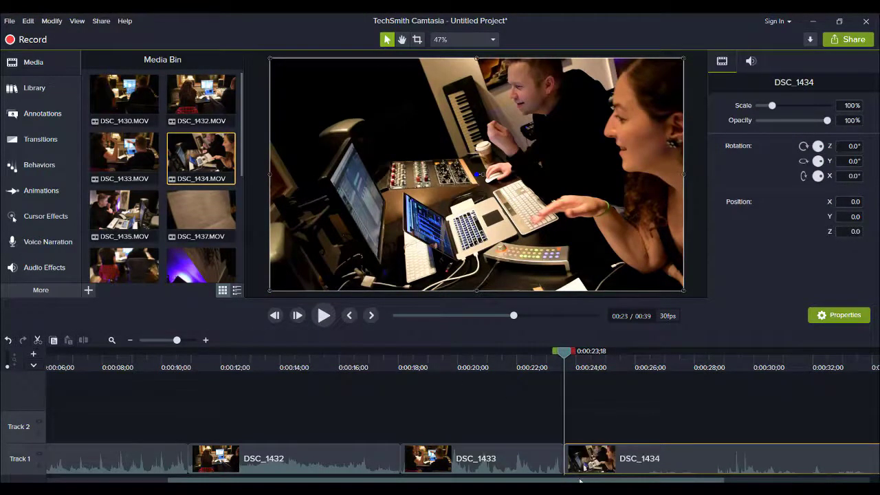
{"action": "left_click_drag", "start_coordinate": [580, 481], "coordinate": [725, 481]}
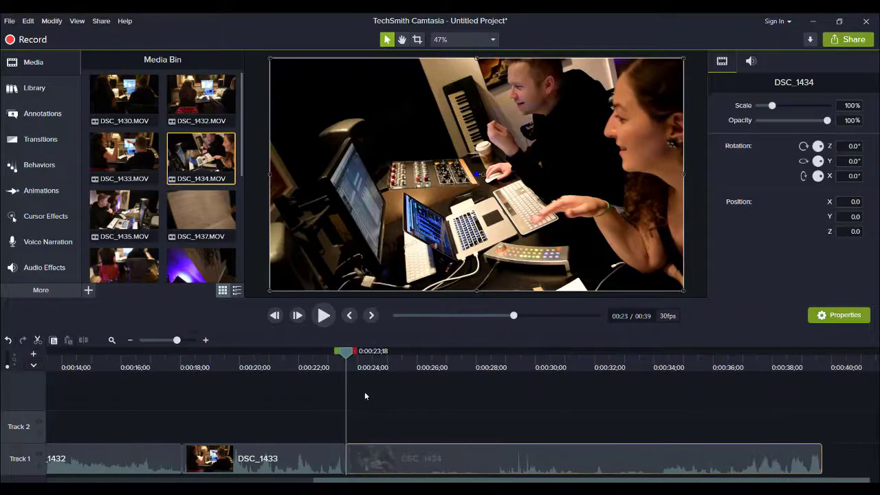
{"action": "left_click", "coordinate": [324, 315]}
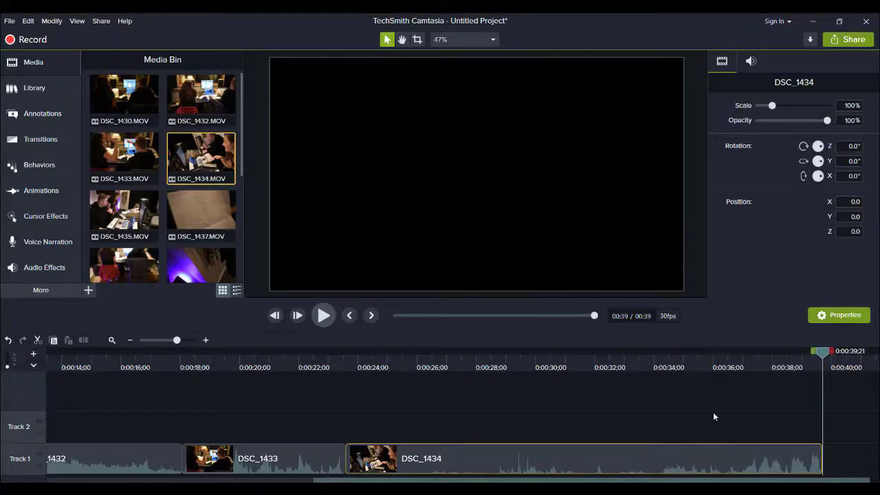
Replay DSC_1434's ending, split the clip at 0:00:34;05 and ripple-delete the part before the cut
{"action": "left_click", "coordinate": [658, 382]}
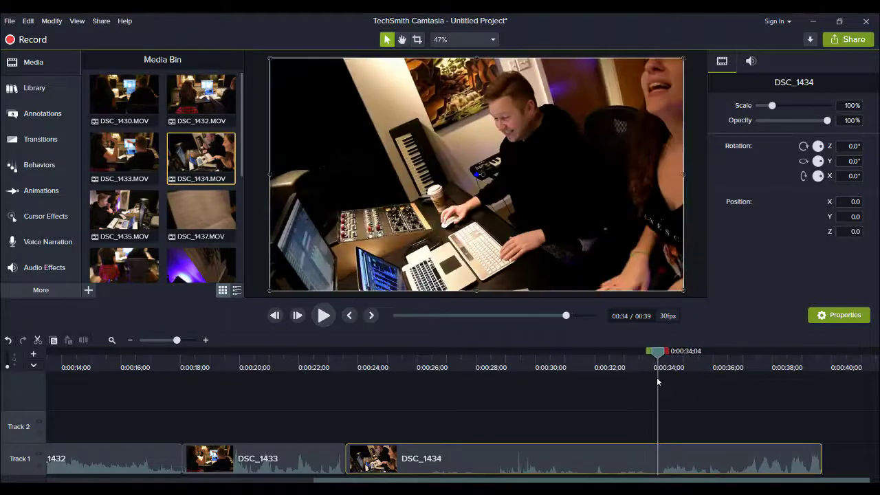
{"action": "left_click", "coordinate": [323, 315]}
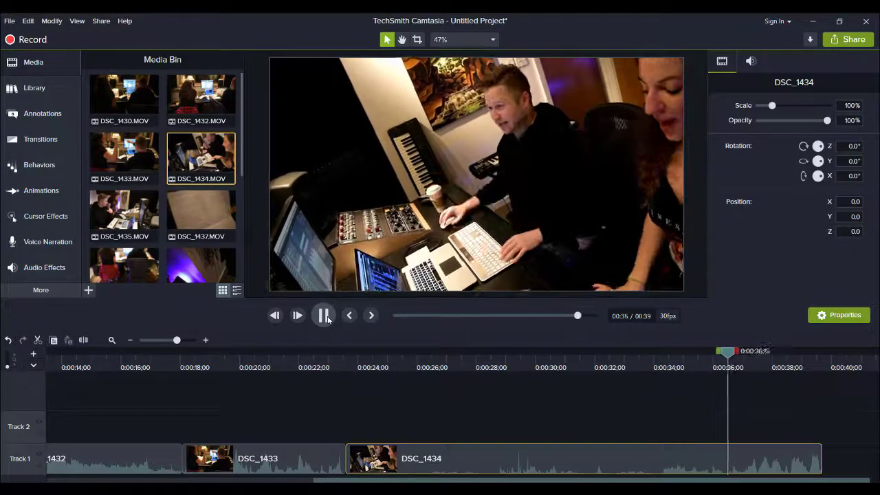
{"action": "left_click", "coordinate": [658, 367]}
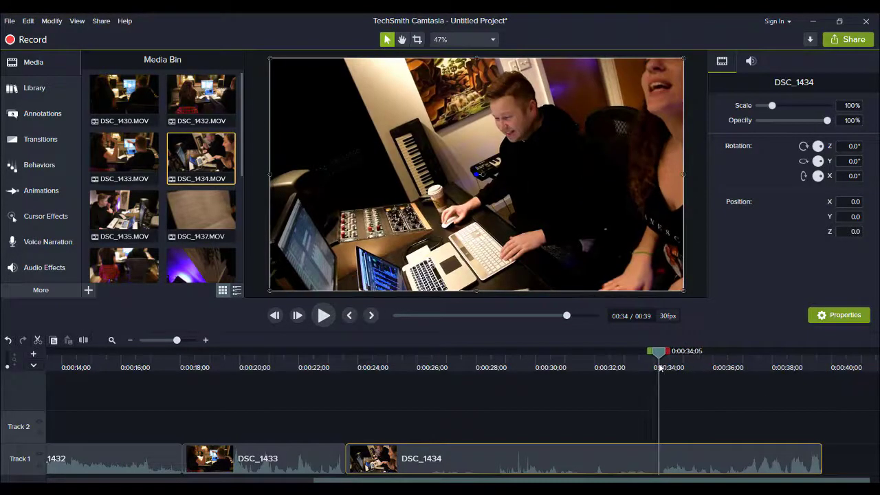
{"action": "key", "text": "s"}
{"action": "left_click", "coordinate": [572, 458]}
{"action": "key", "text": "ctrl+Delete"}
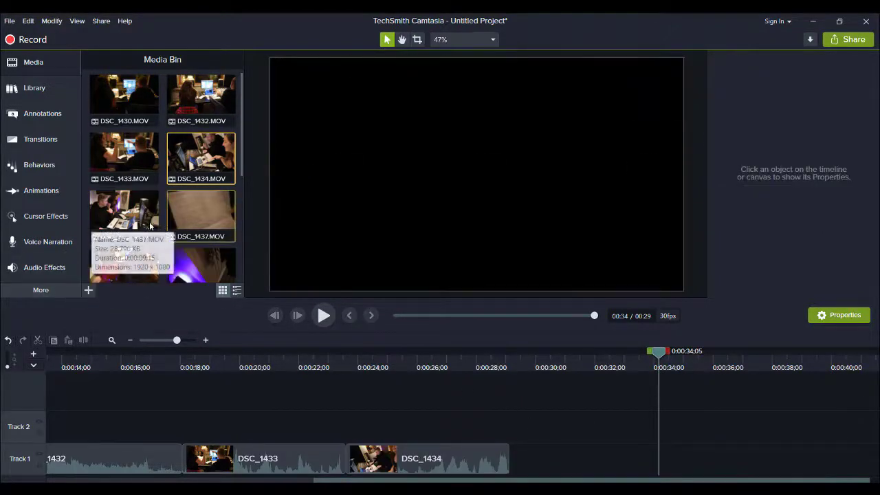
Place DSC_1435.MOV on Track 1 directly after DSC_1434 and play it through to review the footage
{"action": "left_click_drag", "start_coordinate": [117, 210], "coordinate": [510, 460]}
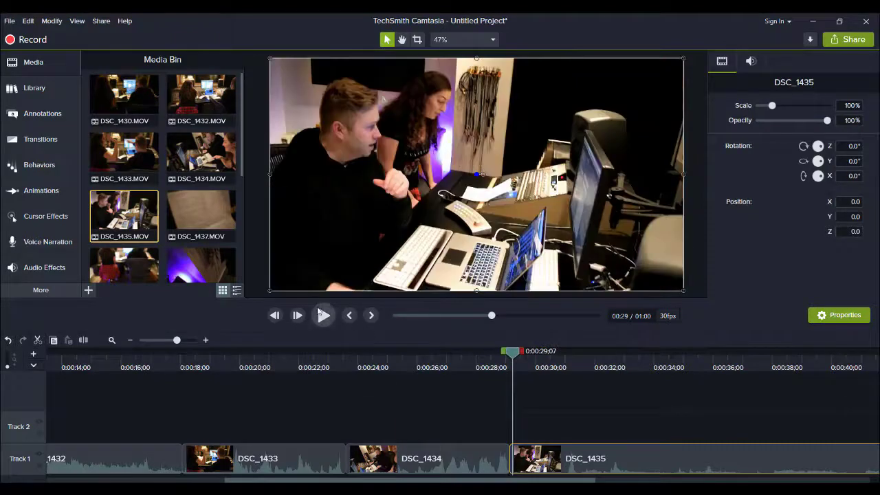
{"action": "key", "text": "space"}
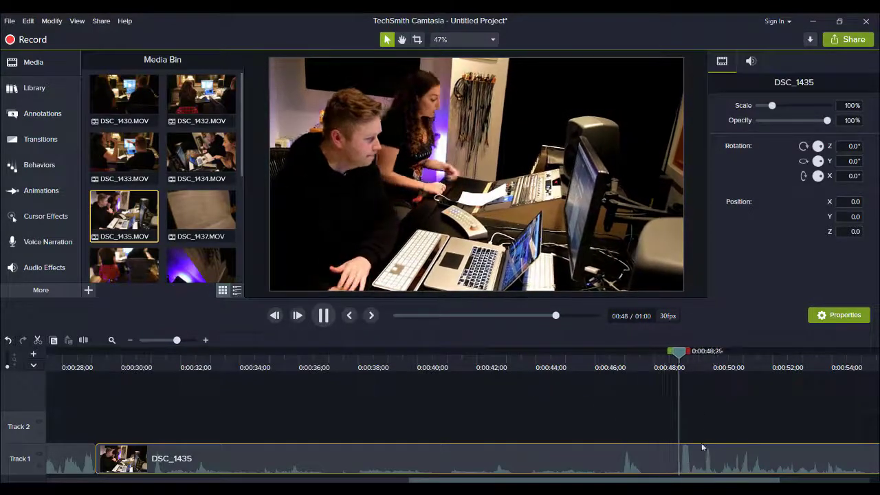
{"action": "left_click_drag", "start_coordinate": [690, 480], "coordinate": [780, 480]}
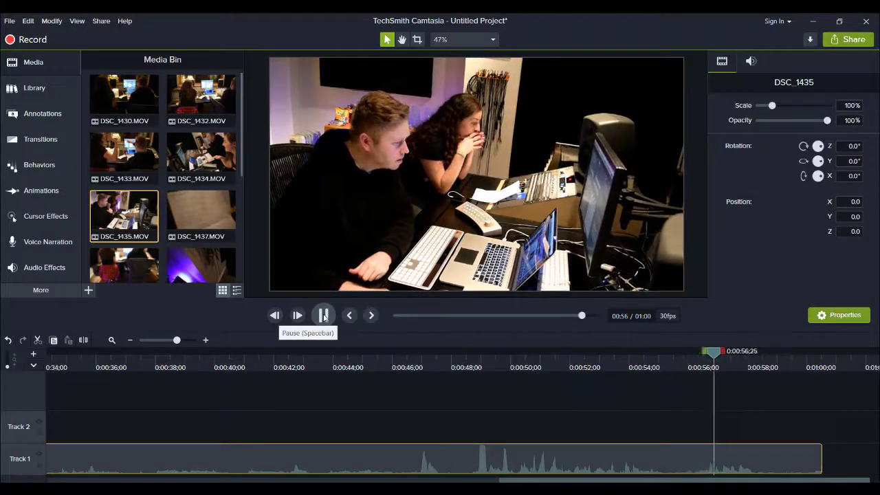
{"action": "left_click", "coordinate": [324, 320]}
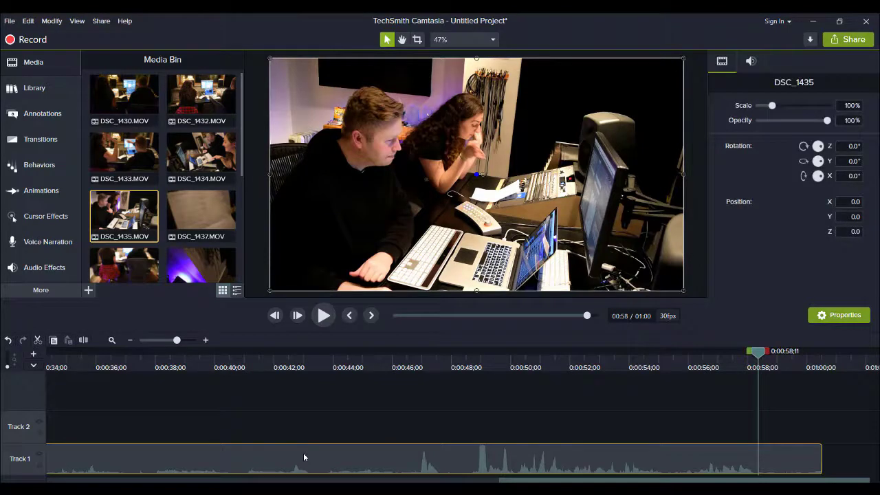
Delete the DSC_1435 clip from Track 1 and remove its file from the media bin
{"action": "key", "text": "Delete"}
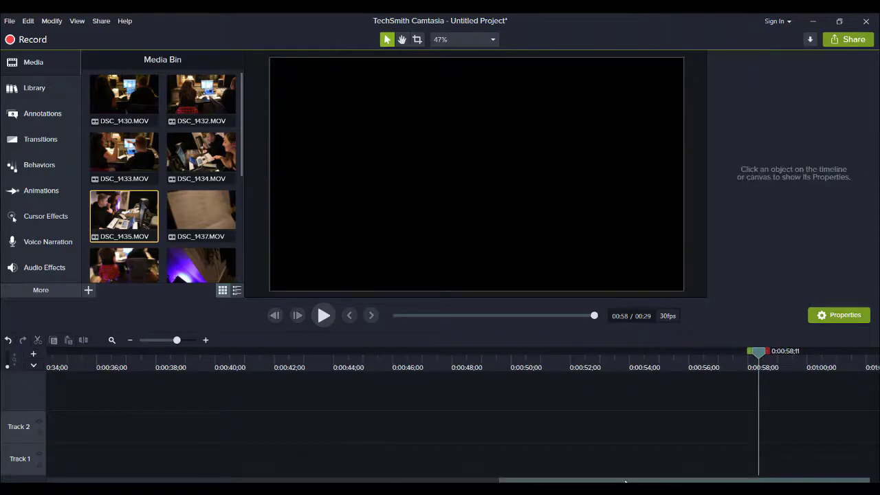
{"action": "left_click_drag", "start_coordinate": [625, 481], "coordinate": [379, 459]}
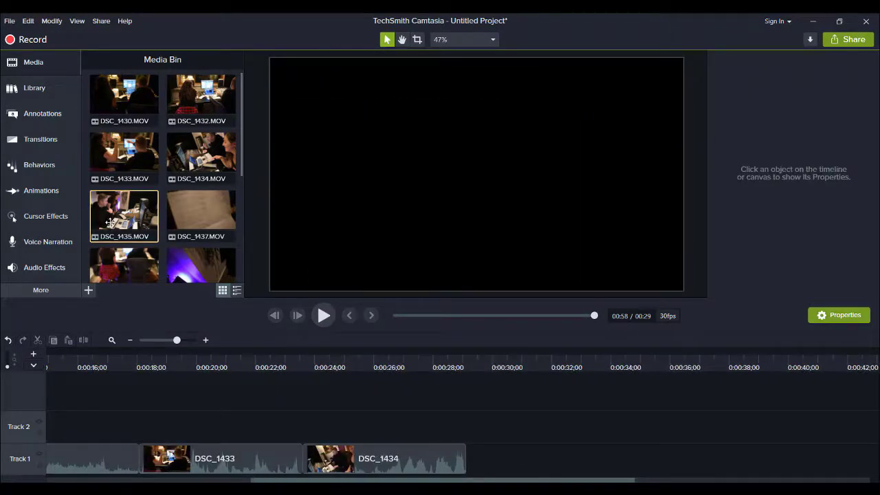
{"action": "key", "text": "Delete"}
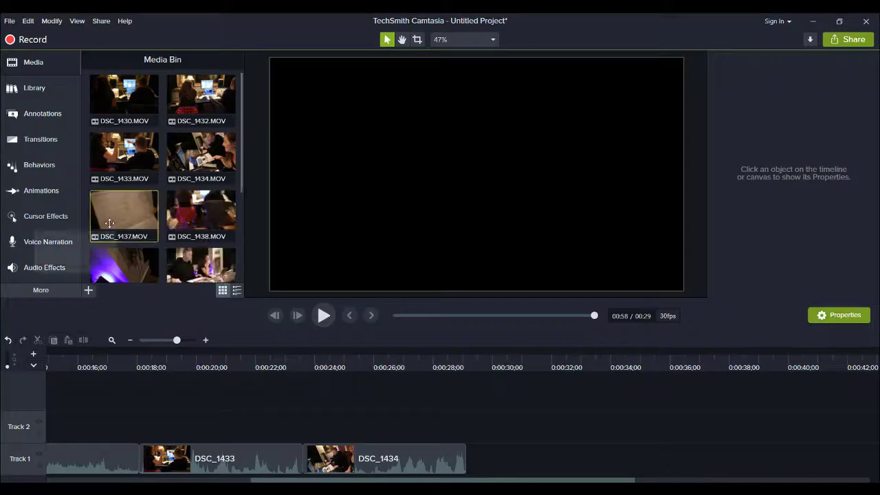
Add DSC_1437.MOV to Track 1 directly after DSC_1434 and play it through from its start
{"action": "left_click_drag", "start_coordinate": [111, 203], "coordinate": [426, 376]}
{"action": "left_click_drag", "start_coordinate": [486, 458], "coordinate": [484, 458]}
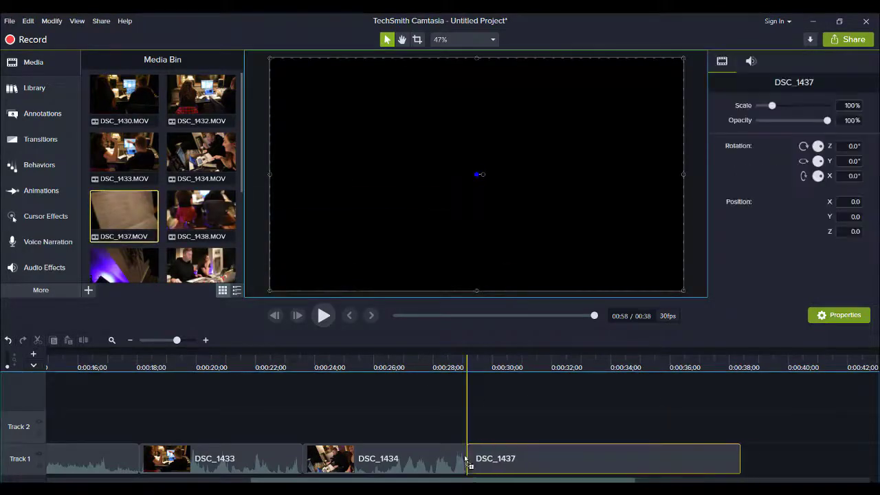
{"action": "left_click", "coordinate": [466, 368]}
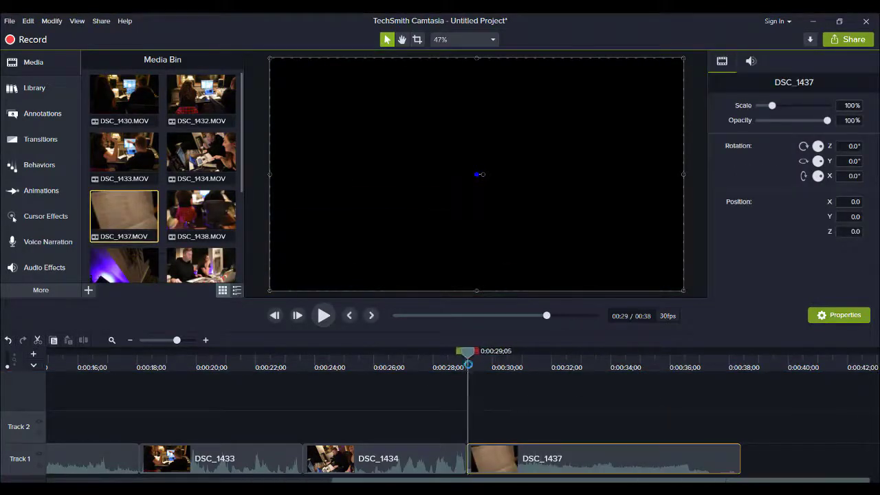
{"action": "left_click", "coordinate": [322, 315]}
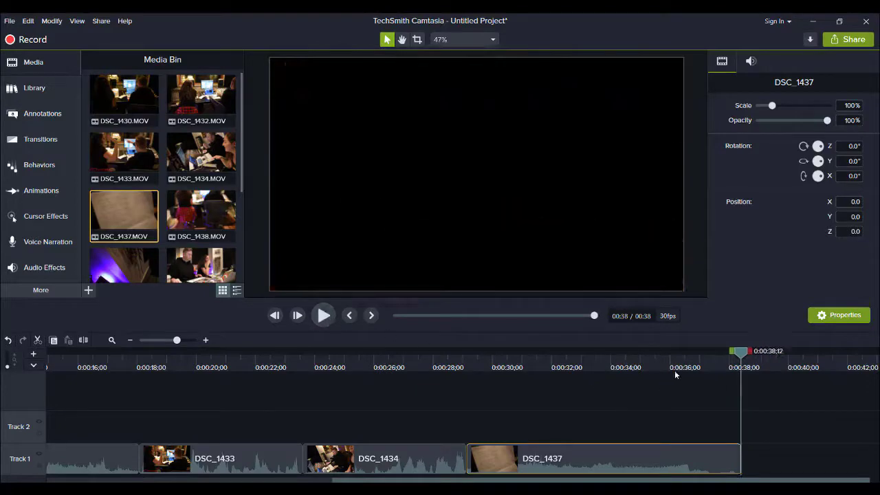
Replay the ending of DSC_1437, split it at 0:00:37;18 and delete the leftover end piece
{"action": "left_click_drag", "start_coordinate": [695, 369], "coordinate": [679, 370]}
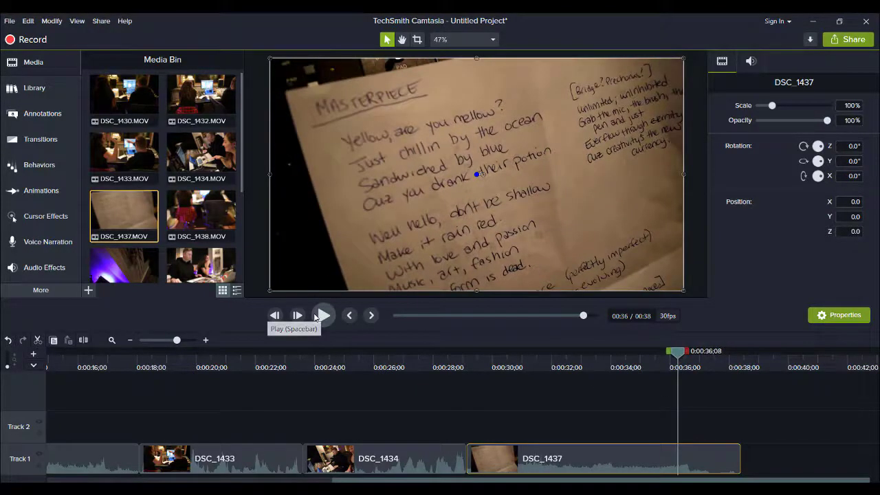
{"action": "left_click", "coordinate": [322, 316]}
{"action": "key", "text": "space"}
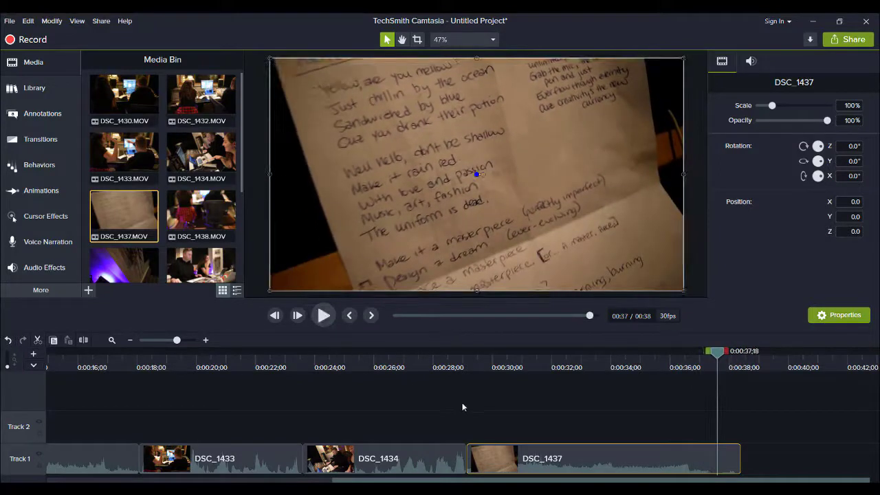
{"action": "key", "text": "s"}
{"action": "left_click", "coordinate": [733, 469]}
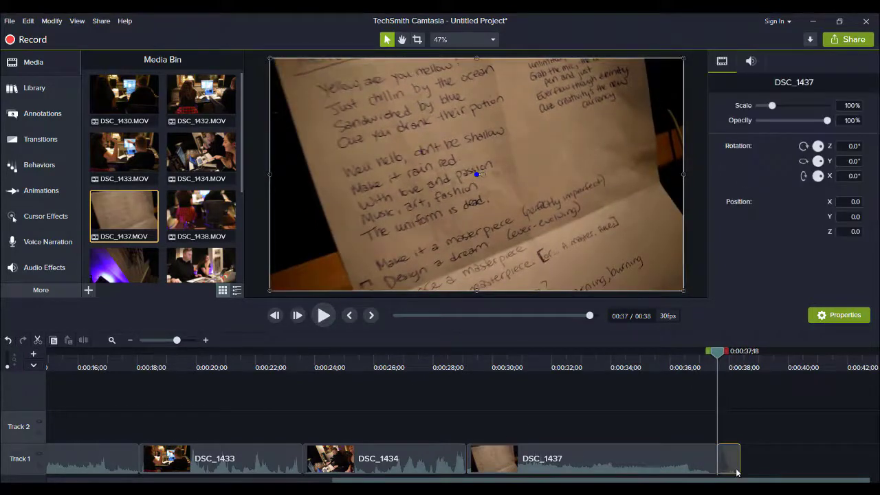
{"action": "key", "text": "Delete"}
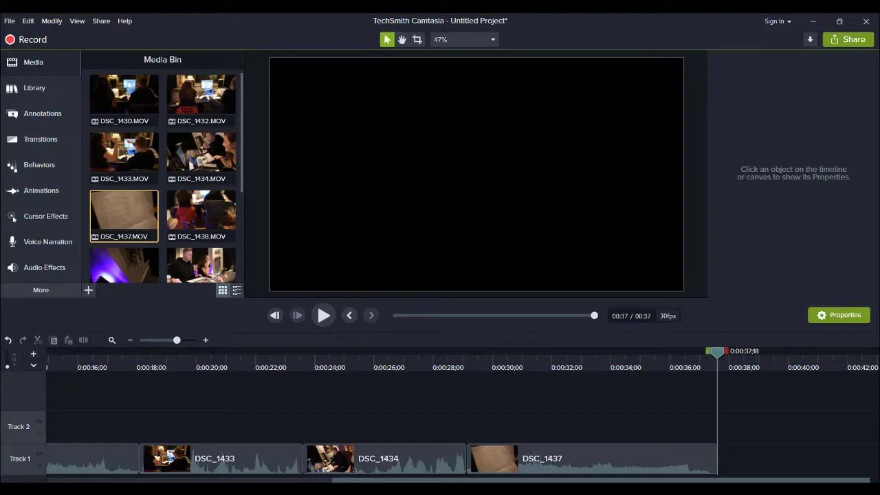
Add DSC_1438.MOV to Track 1 directly after DSC_1437 and play it through to its end
{"action": "left_click_drag", "start_coordinate": [424, 482], "coordinate": [423, 483]}
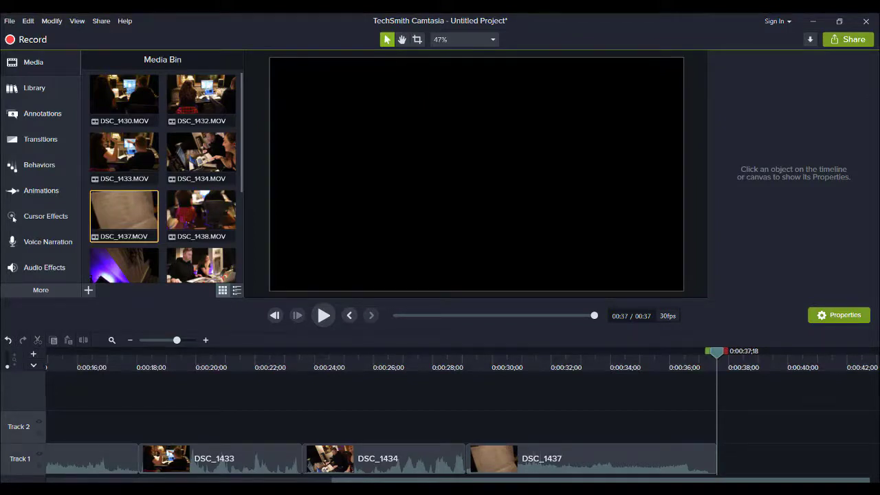
{"action": "left_click_drag", "start_coordinate": [199, 212], "coordinate": [718, 463]}
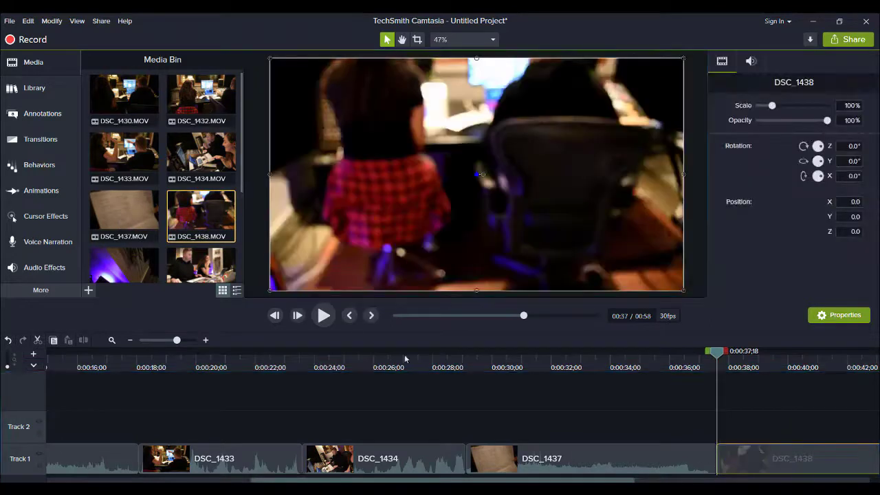
{"action": "left_click", "coordinate": [324, 315]}
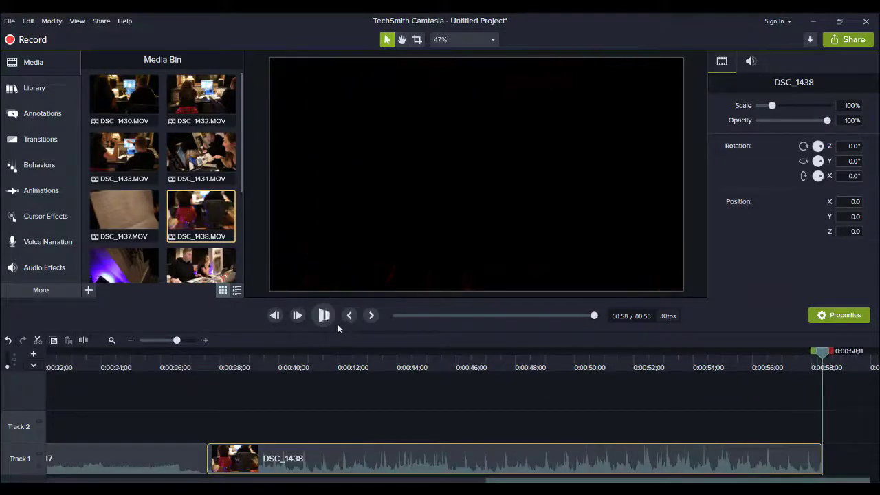
Review the middle of DSC_1438 for a cut point, split it at 0:00:49;08 and ripple-delete the piece before the split
{"action": "left_click", "coordinate": [424, 369]}
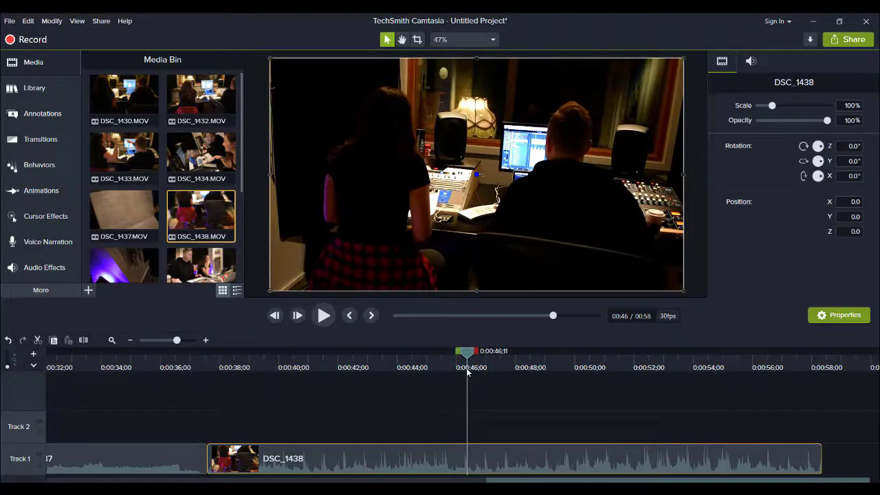
{"action": "left_click_drag", "start_coordinate": [474, 377], "coordinate": [525, 375]}
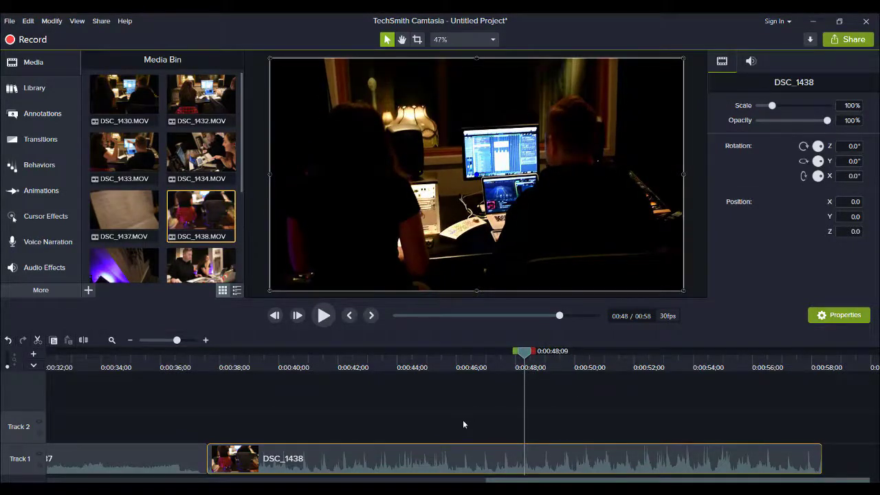
{"action": "key", "text": "space"}
{"action": "key", "text": "space"}
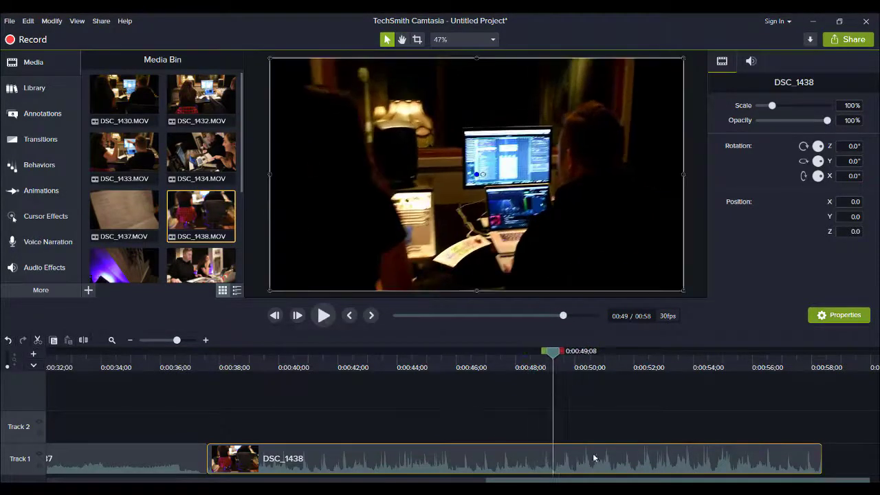
{"action": "key", "text": "space"}
{"action": "key", "text": "space"}
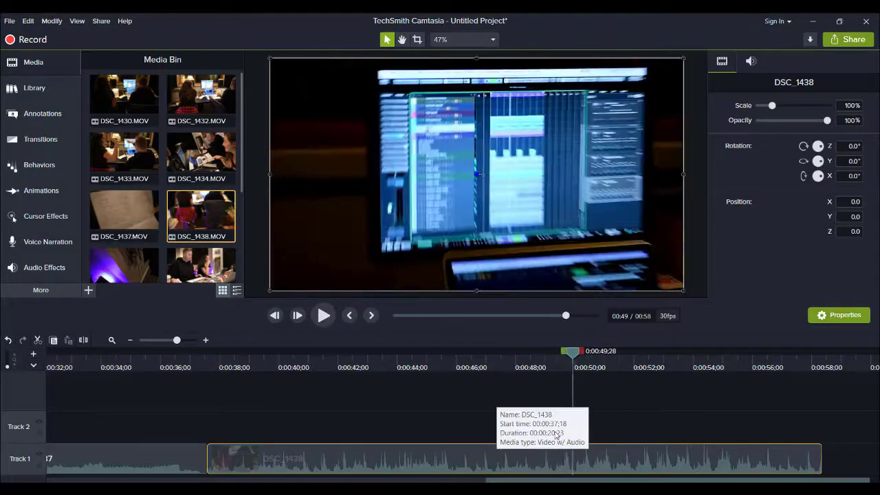
{"action": "left_click", "coordinate": [553, 369]}
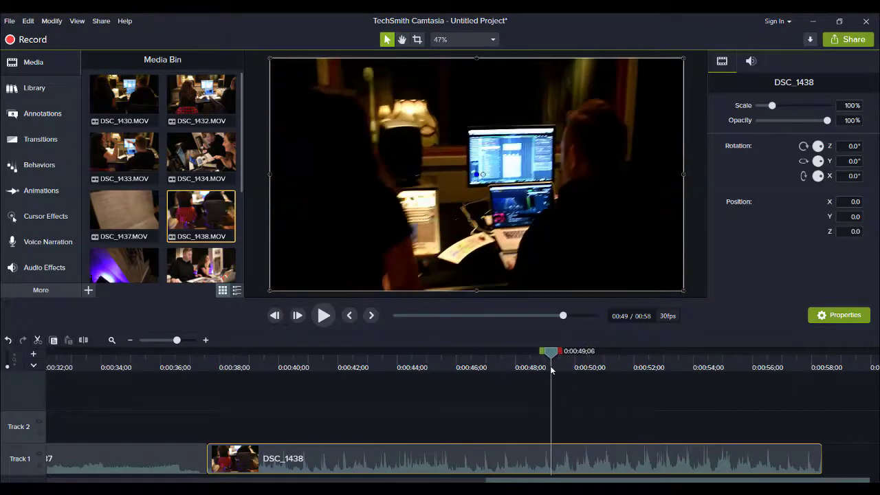
{"action": "key", "text": "s"}
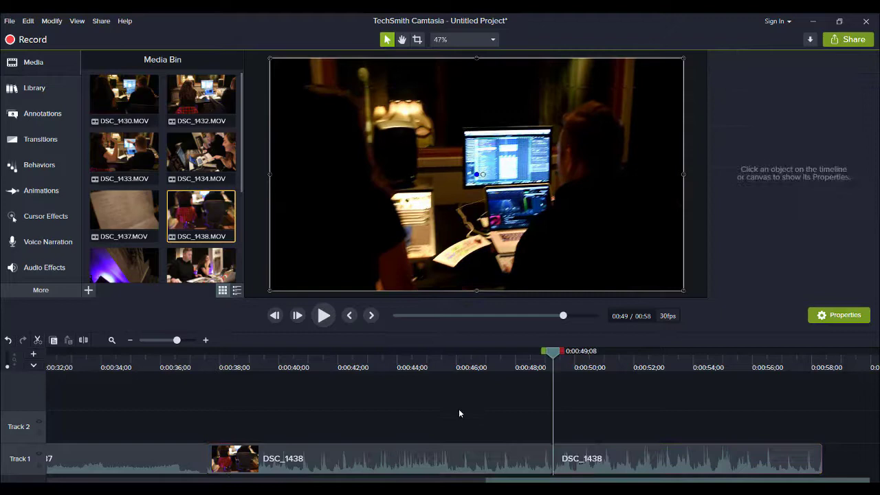
{"action": "left_click", "coordinate": [460, 458]}
{"action": "key", "text": "ctrl+Delete"}
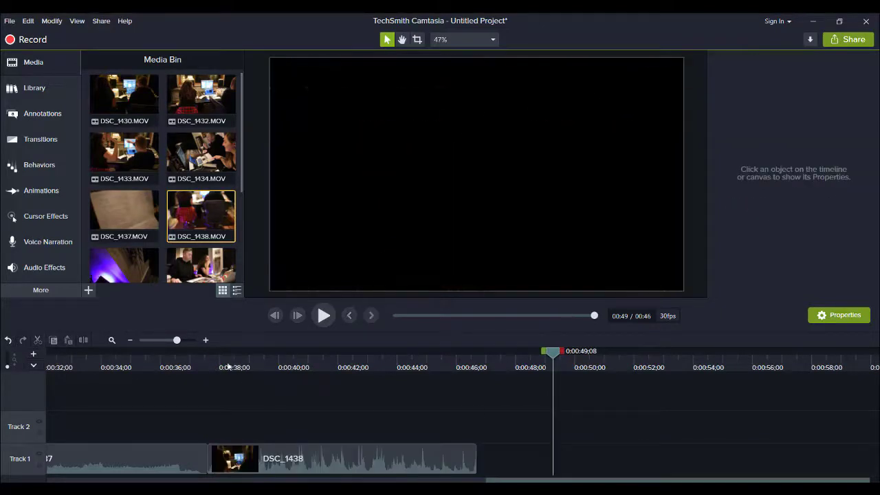
Play the shortened DSC_1438, split it at 0:00:44;08 and delete the leftover end piece
{"action": "key", "text": "space"}
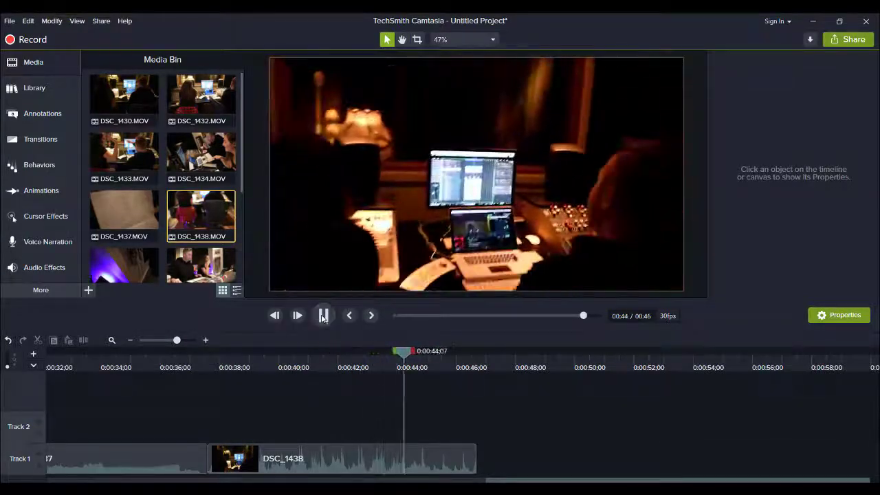
{"action": "left_click", "coordinate": [322, 315]}
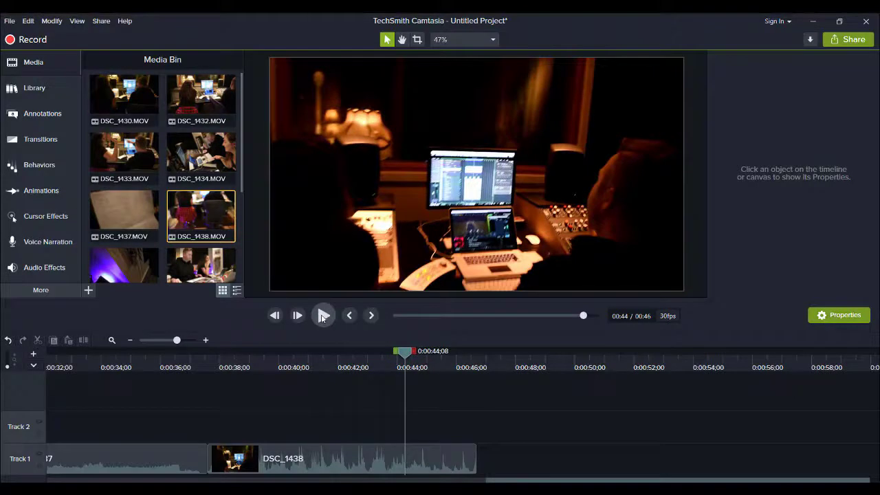
{"action": "left_click", "coordinate": [444, 472]}
{"action": "key", "text": "s"}
{"action": "left_click", "coordinate": [440, 458]}
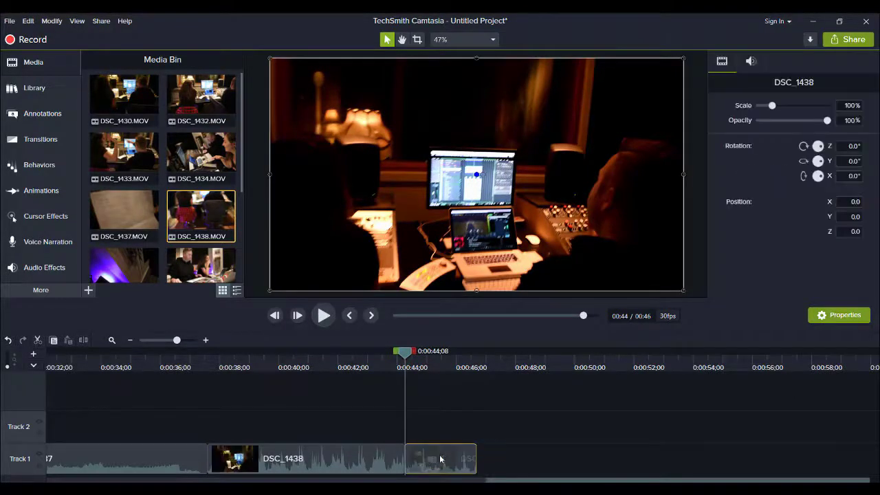
{"action": "key", "text": "Delete"}
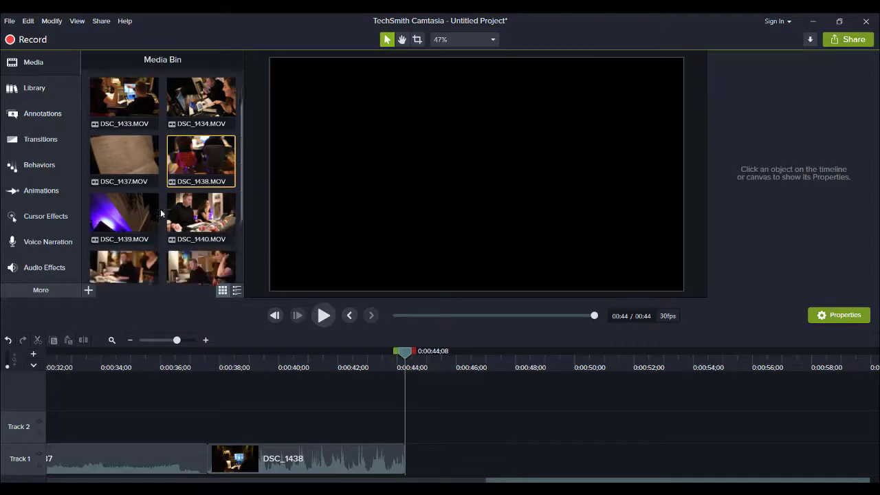
Add DSC_1439.MOV to Track 1 directly after DSC_1438 and play it through to its end
{"action": "scroll", "coordinate": [159, 206], "scroll_direction": "down", "scroll_amount": 2}
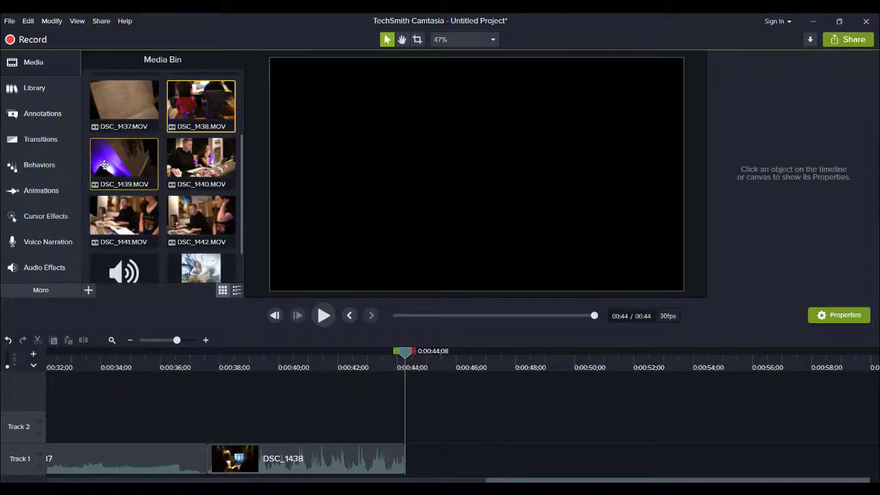
{"action": "left_click_drag", "start_coordinate": [123, 165], "coordinate": [410, 472]}
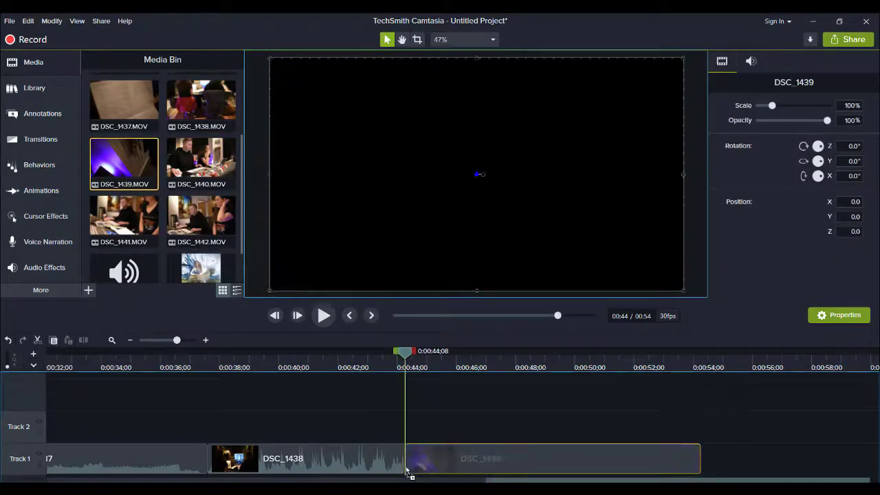
{"action": "left_click", "coordinate": [323, 315]}
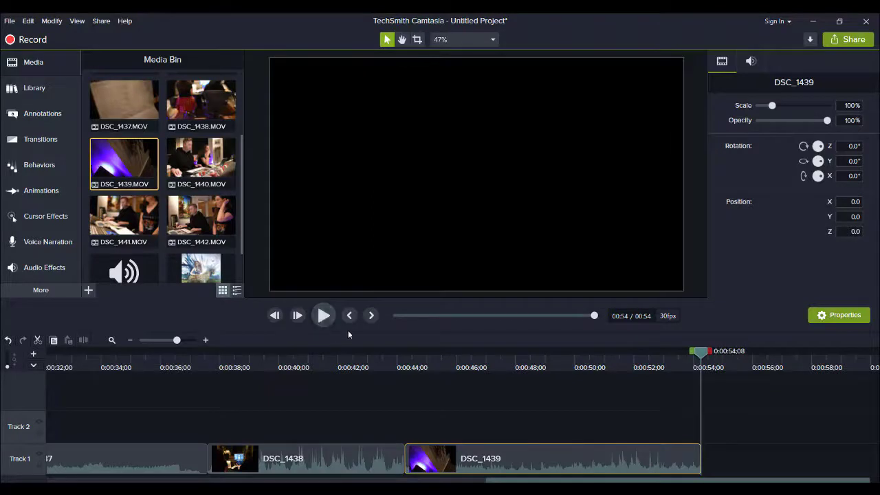
Replay DSC_1439 from its start, split it at 0:00:49;07 and delete the piece after the split
{"action": "left_click", "coordinate": [405, 365]}
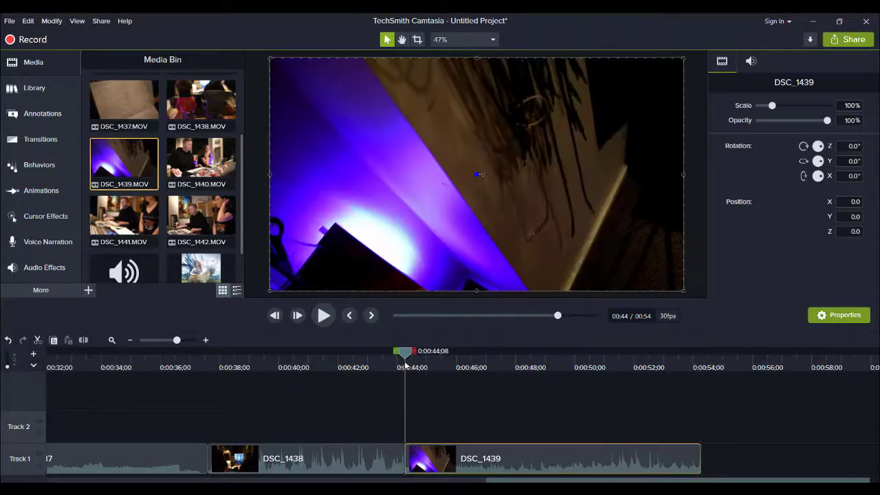
{"action": "left_click", "coordinate": [324, 315]}
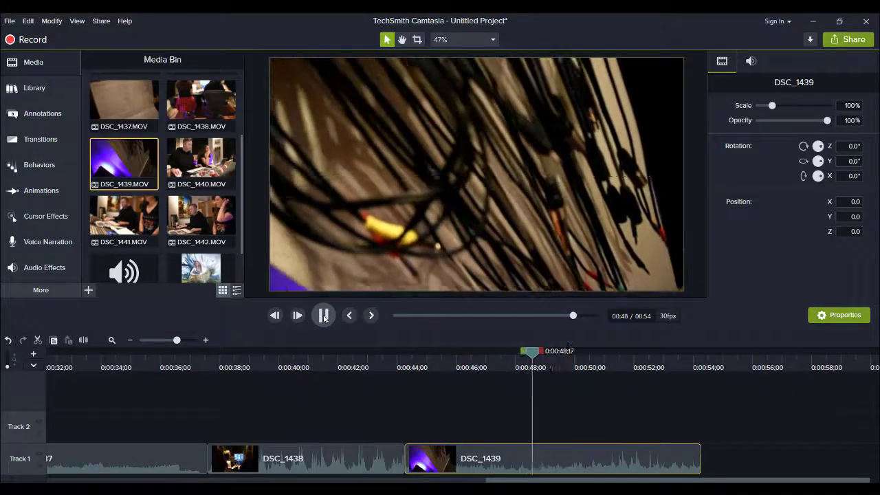
{"action": "left_click", "coordinate": [323, 317]}
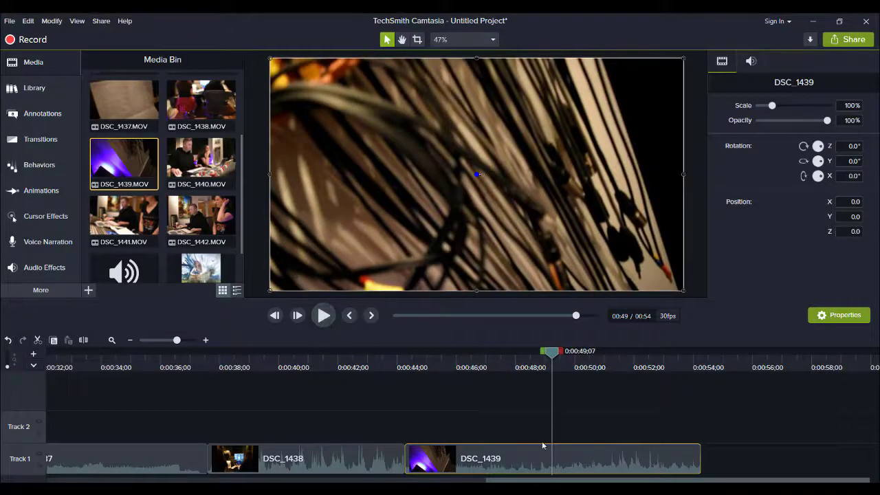
{"action": "key", "text": "s"}
{"action": "left_click", "coordinate": [593, 467]}
{"action": "key", "text": "Delete"}
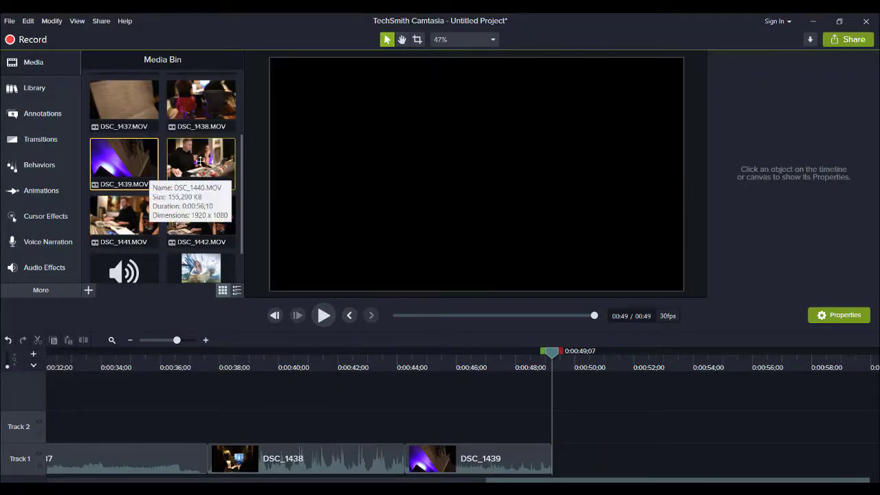
Add DSC_1440.MOV to Track 1 directly after DSC_1439 and play its opening up to 0:01:01;17
{"action": "left_click_drag", "start_coordinate": [191, 160], "coordinate": [553, 468]}
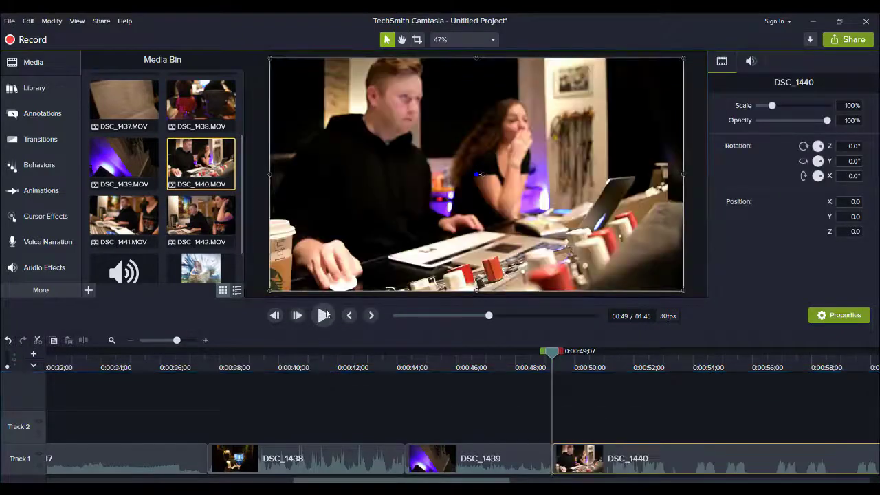
{"action": "left_click", "coordinate": [323, 315]}
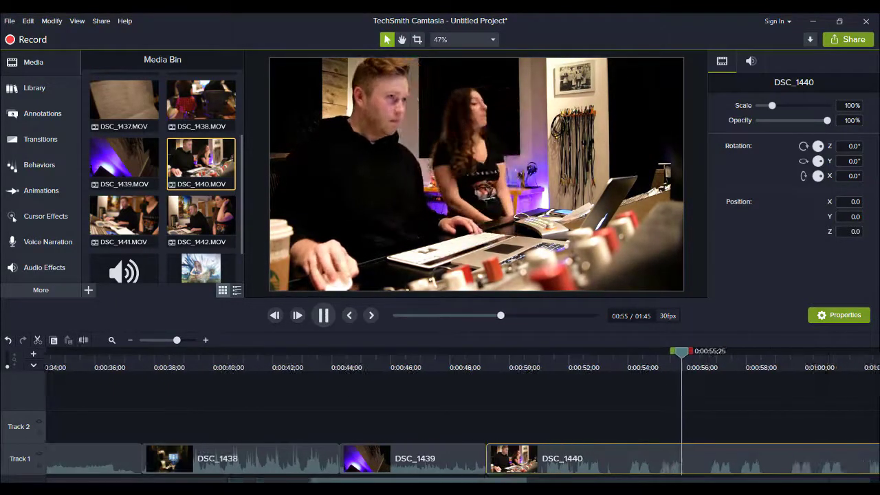
{"action": "left_click", "coordinate": [324, 320]}
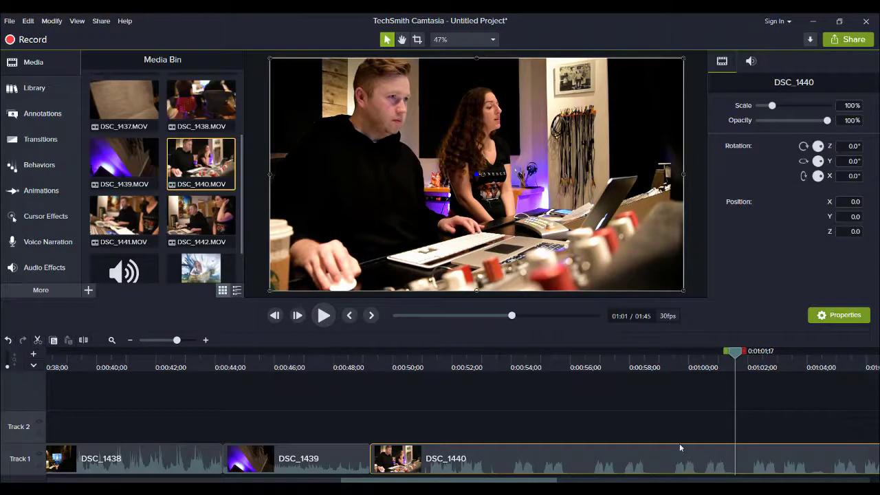
Split DSC_1440 at 0:01:01;17 and delete the remaining end piece
{"action": "key", "text": "s"}
{"action": "left_click", "coordinate": [775, 465]}
{"action": "key", "text": "Delete"}
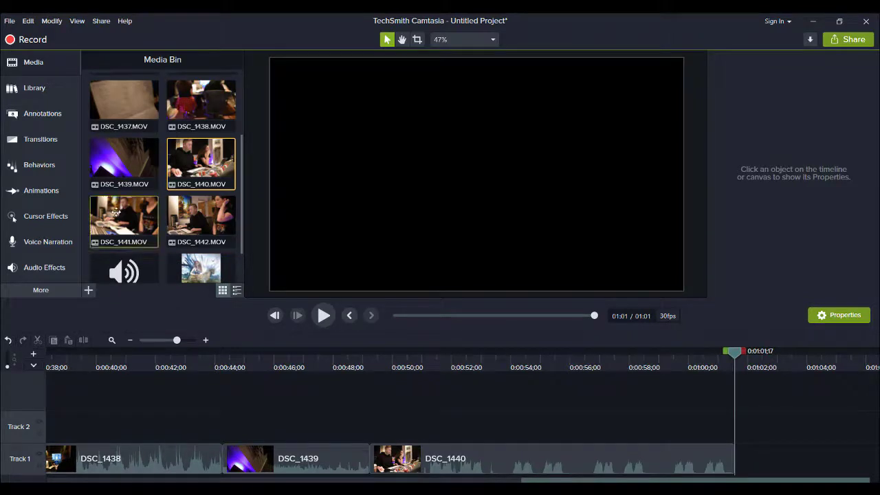
Add DSC_1441.MOV to Track 1 directly after DSC_1440 and play it through from its start
{"action": "left_click_drag", "start_coordinate": [116, 213], "coordinate": [466, 349]}
{"action": "left_click_drag", "start_coordinate": [796, 471], "coordinate": [769, 466]}
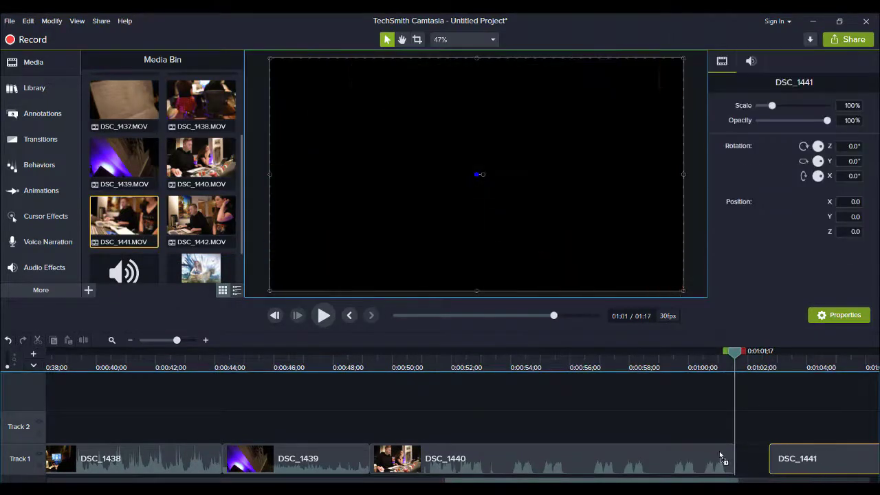
{"action": "left_click_drag", "start_coordinate": [712, 480], "coordinate": [805, 481]}
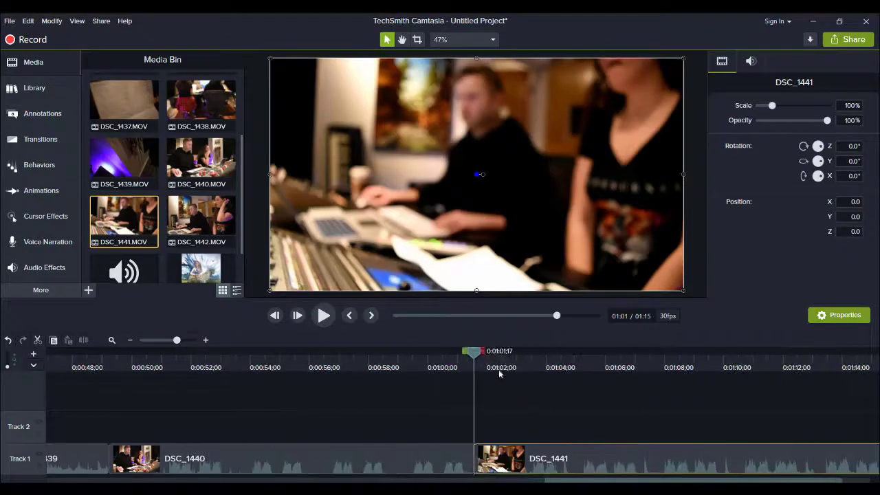
{"action": "left_click", "coordinate": [481, 368]}
{"action": "left_click", "coordinate": [327, 316]}
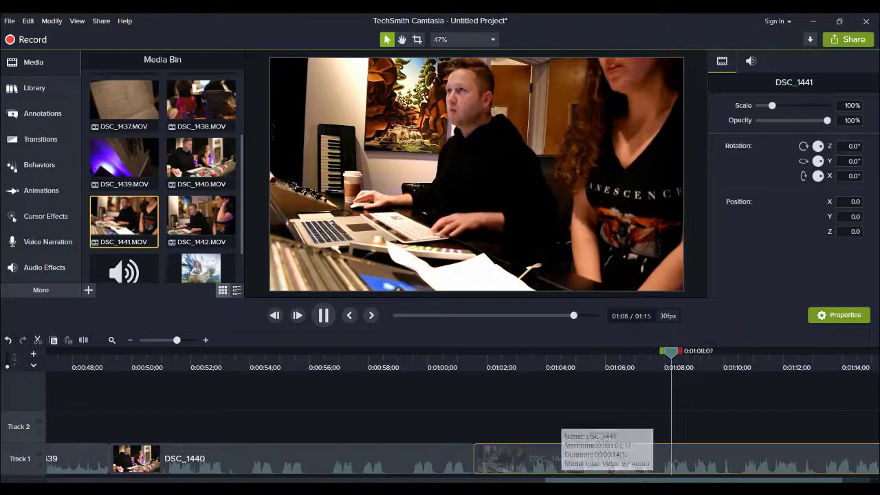
{"action": "left_click_drag", "start_coordinate": [644, 480], "coordinate": [672, 480]}
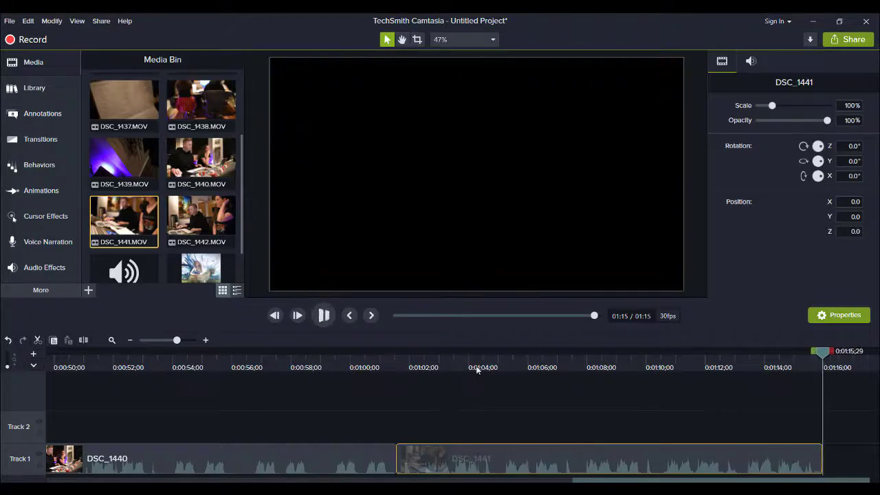
Delete the DSC_1441 clip from Track 1 and remove its file from the media bin
{"action": "left_click_drag", "start_coordinate": [561, 427], "coordinate": [552, 450]}
{"action": "key", "text": "Delete"}
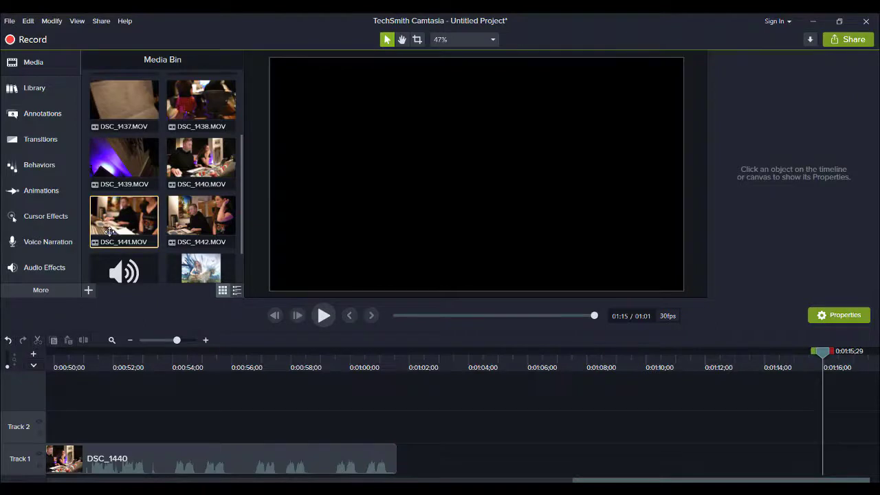
{"action": "key", "text": "Delete"}
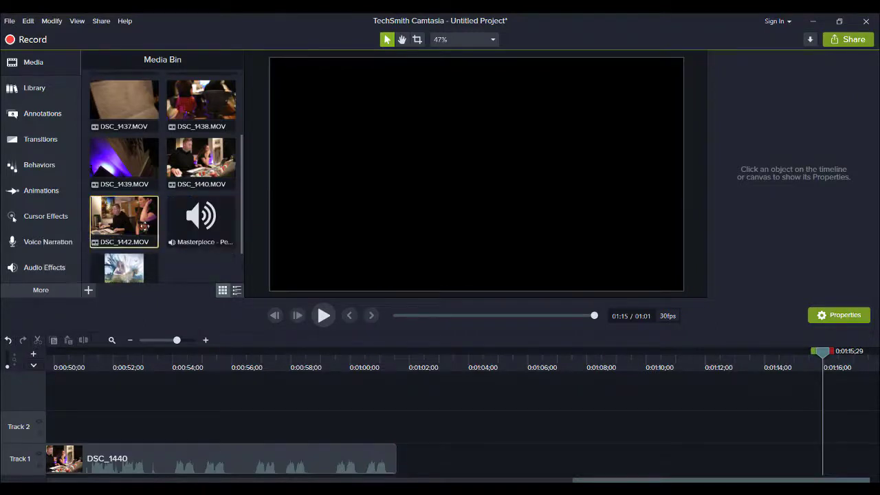
Add DSC_1442.MOV to Track 1 directly after DSC_1440 and play it through from its start
{"action": "left_click_drag", "start_coordinate": [110, 226], "coordinate": [396, 466]}
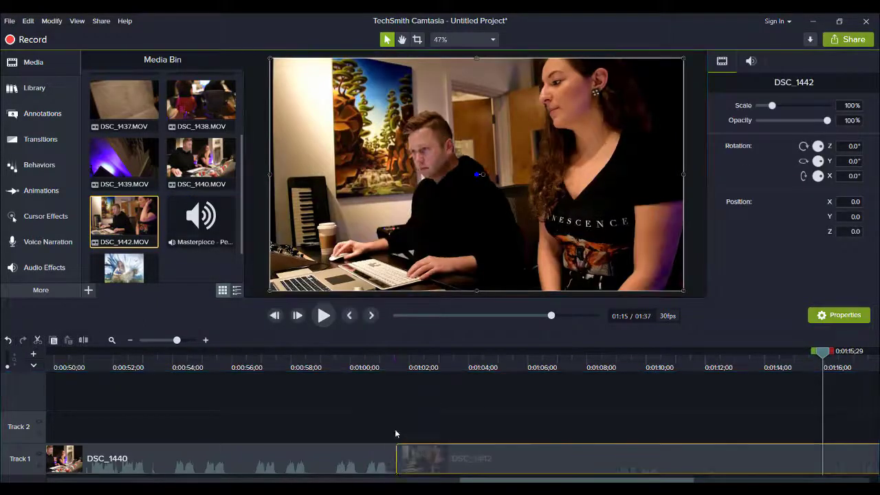
{"action": "left_click", "coordinate": [396, 369]}
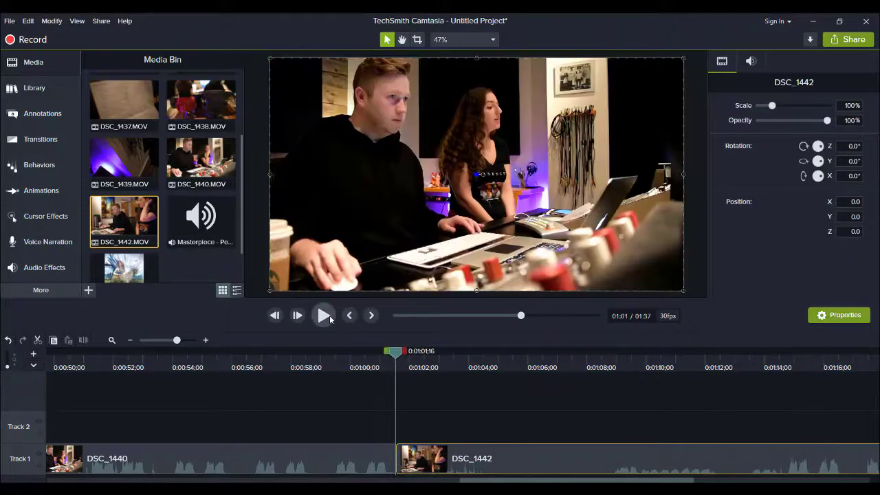
{"action": "left_click", "coordinate": [329, 314]}
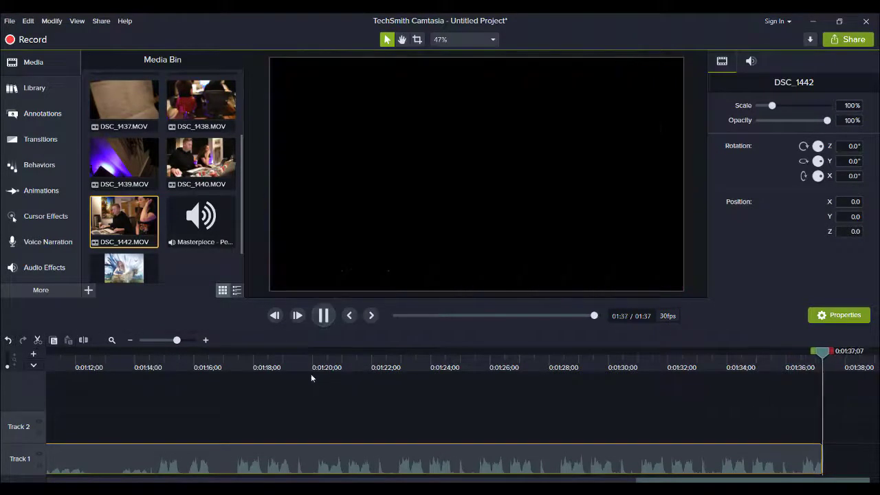
Delete the DSC_1442 clip from Track 1 and remove its file from the media bin
{"action": "key", "text": "Delete"}
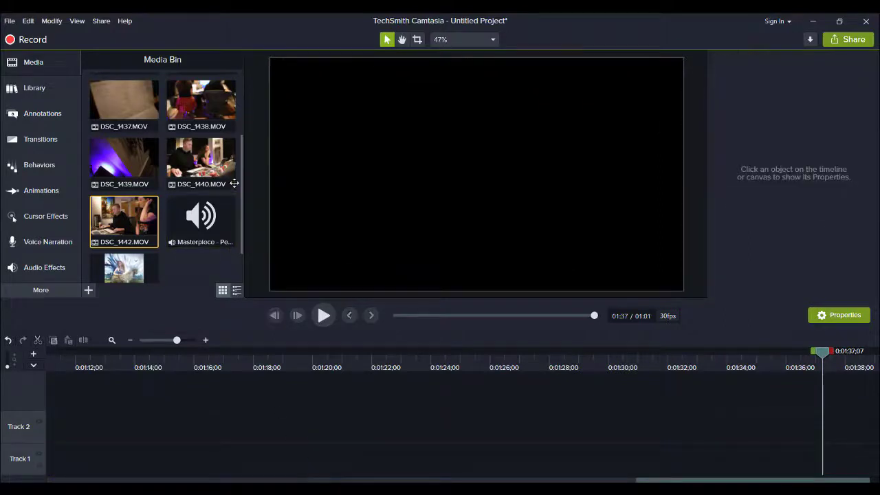
{"action": "double_click", "coordinate": [230, 176]}
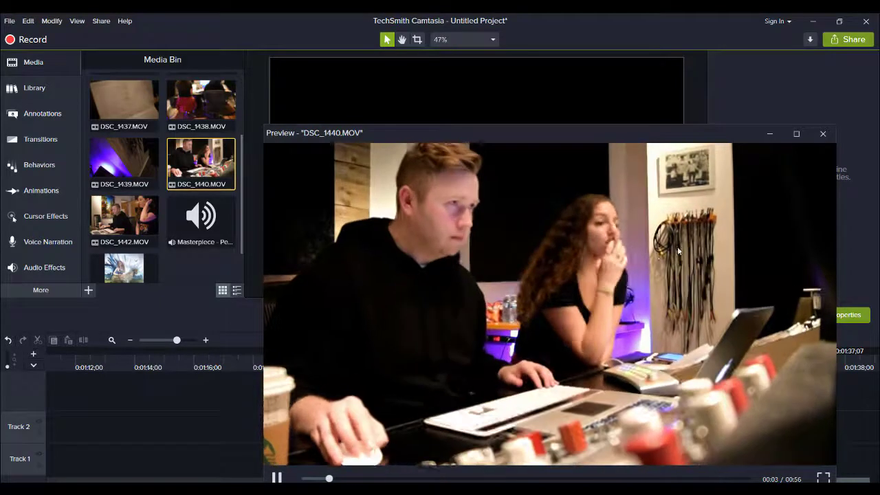
{"action": "key", "text": "Escape"}
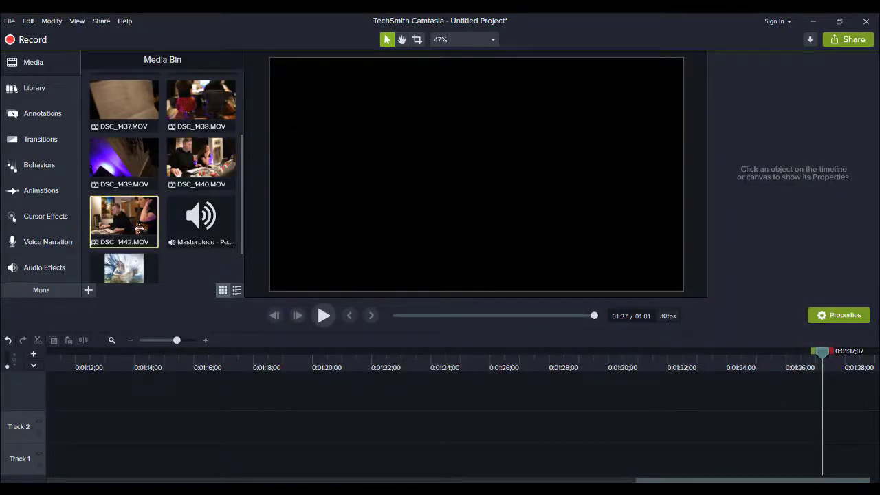
{"action": "key", "text": "Delete"}
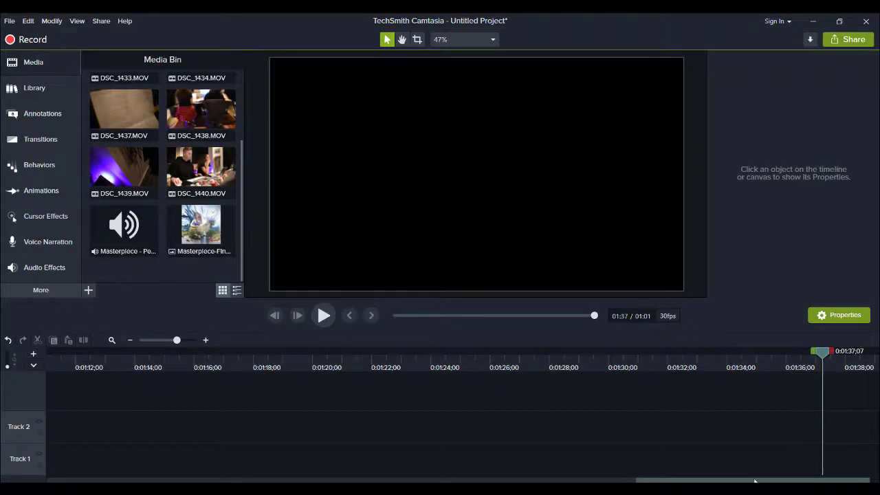
Play the assembled Track 1 sequence from the start of the timeline through to the DSC_1440 clip
{"action": "left_click_drag", "start_coordinate": [754, 482], "coordinate": [165, 481]}
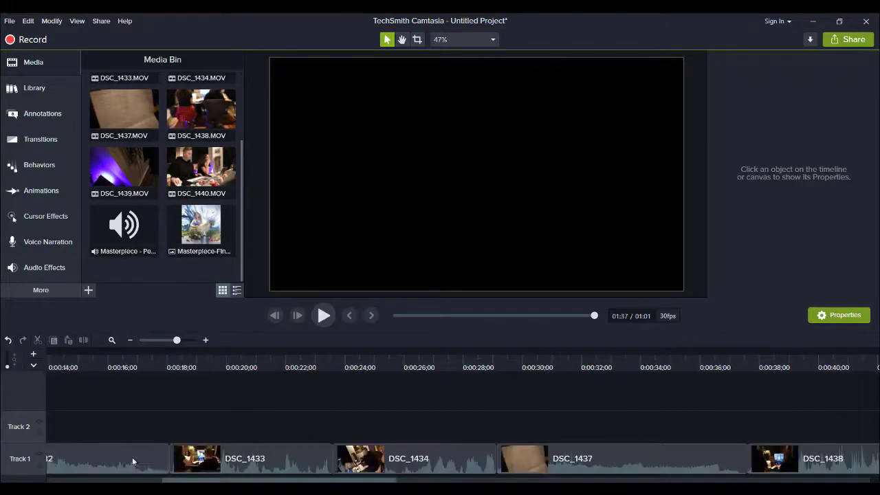
{"action": "left_click", "coordinate": [129, 340]}
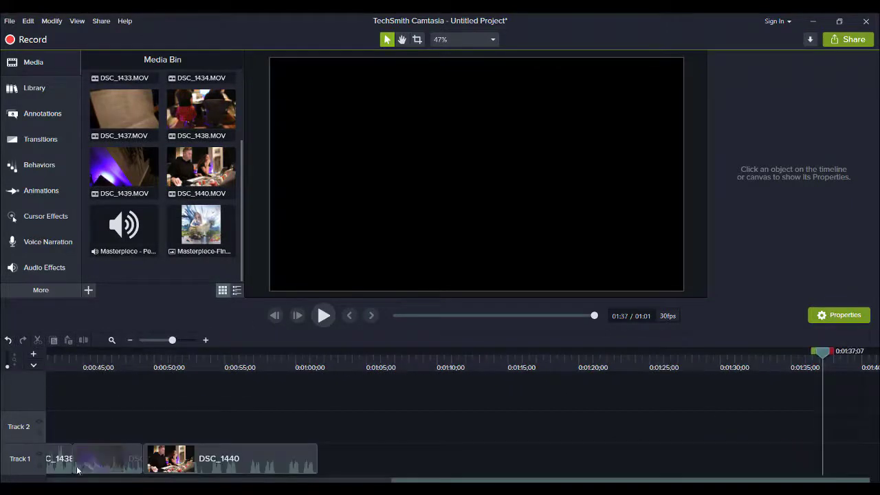
{"action": "left_click_drag", "start_coordinate": [440, 480], "coordinate": [95, 481]}
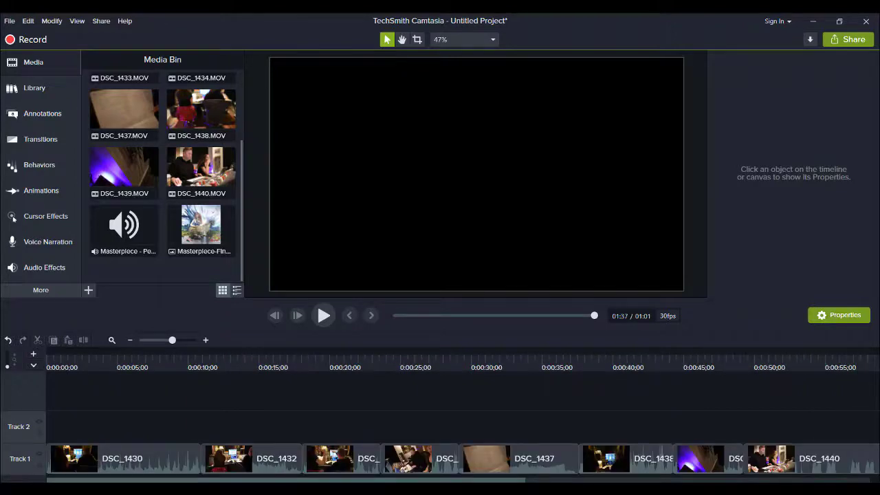
{"action": "left_click_drag", "start_coordinate": [91, 362], "coordinate": [29, 370]}
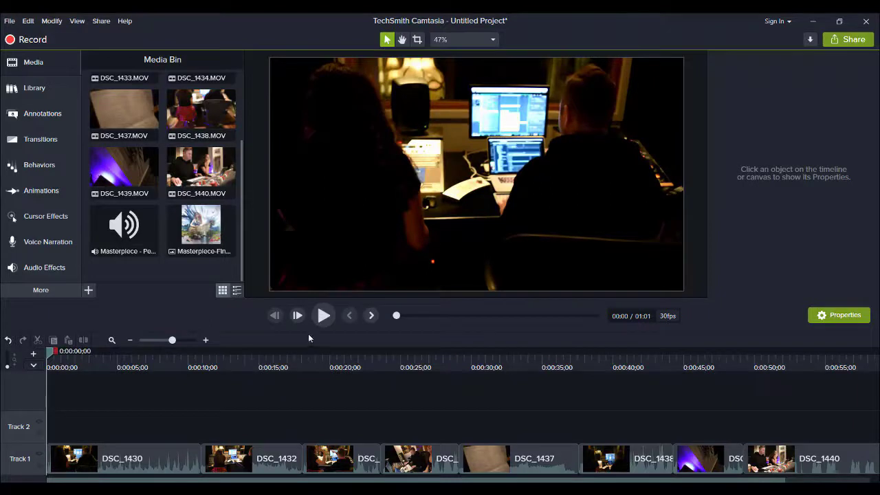
{"action": "left_click", "coordinate": [320, 317]}
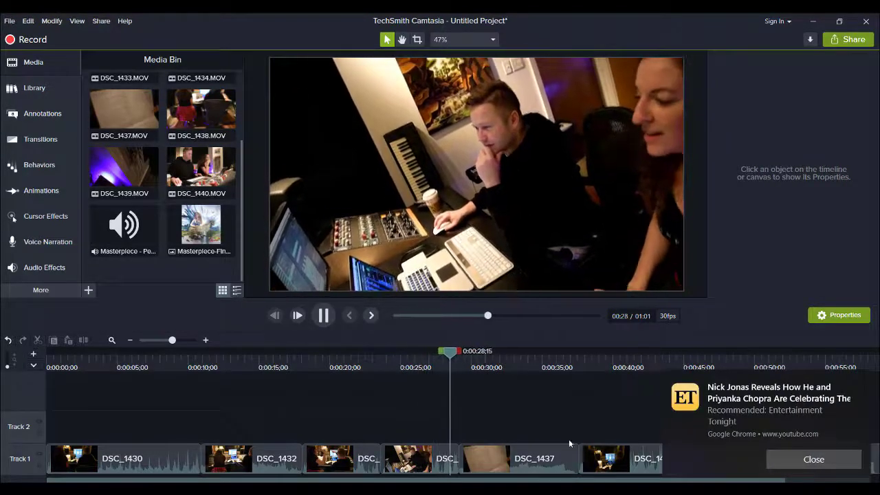
{"action": "left_click", "coordinate": [861, 383]}
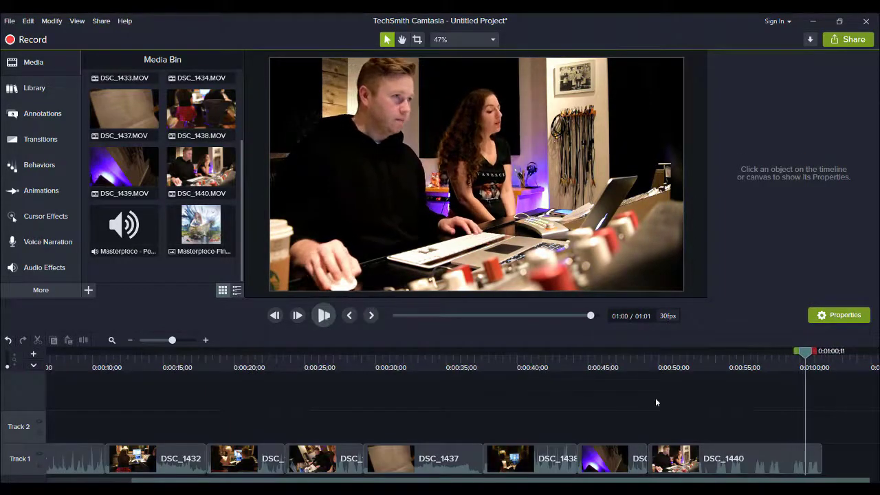
Split DSC_1440 on Track 1 at 0:00:50;29 and ripple-delete the part before the cut, leaving no gap
{"action": "left_click_drag", "start_coordinate": [708, 363], "coordinate": [674, 366]}
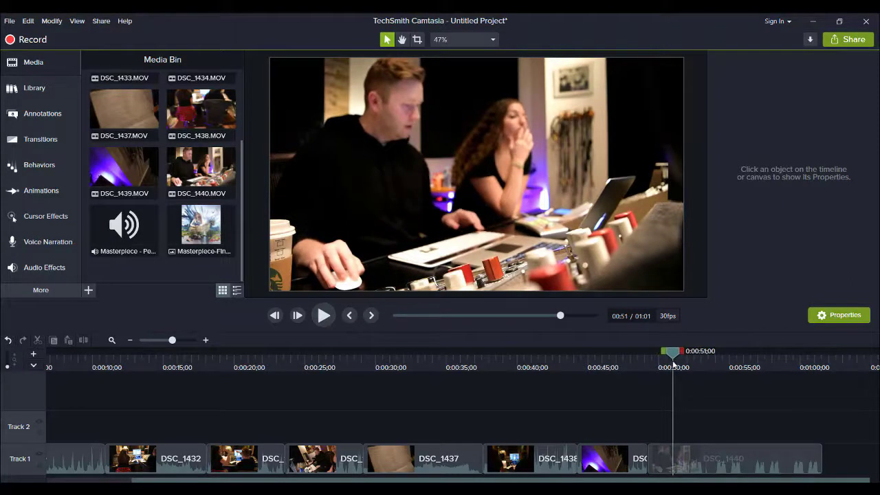
{"action": "left_click", "coordinate": [667, 457]}
{"action": "left_click", "coordinate": [205, 340]}
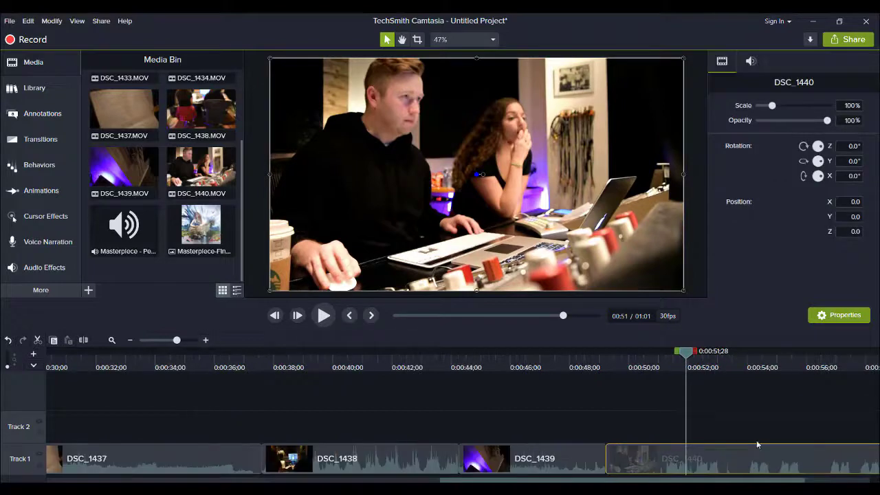
{"action": "left_click", "coordinate": [660, 362]}
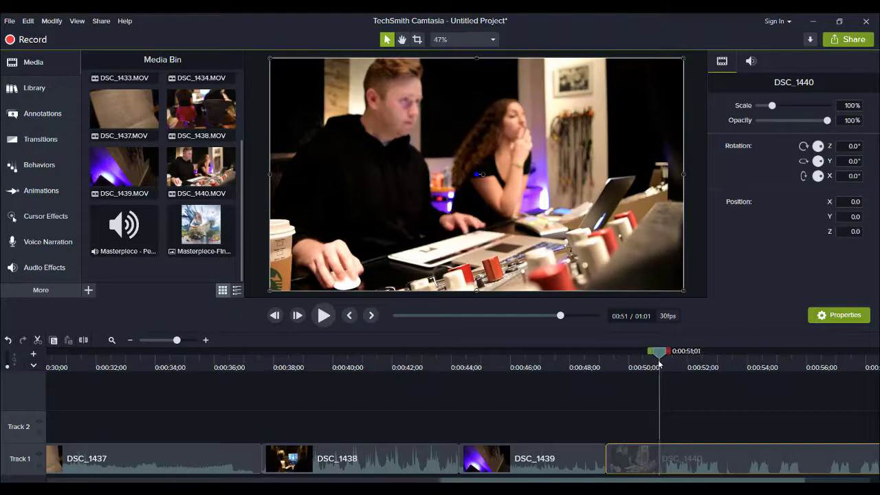
{"action": "key", "text": "space"}
{"action": "left_click", "coordinate": [658, 365]}
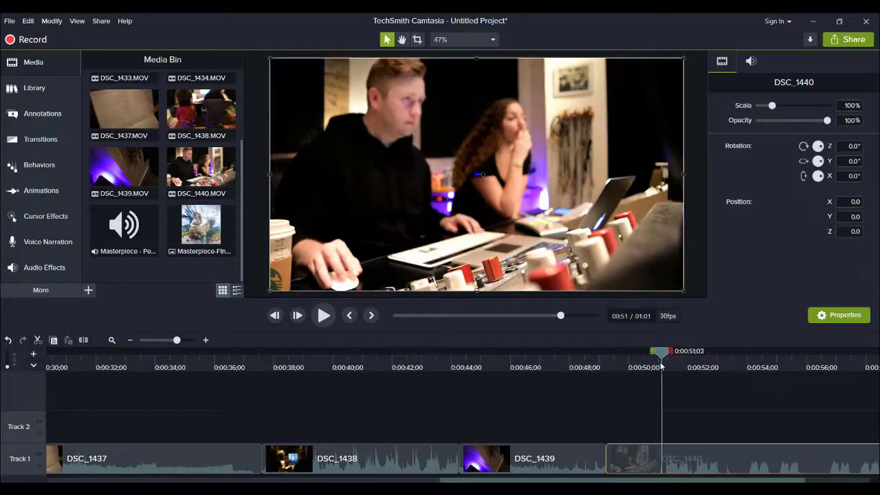
{"action": "key", "text": "s"}
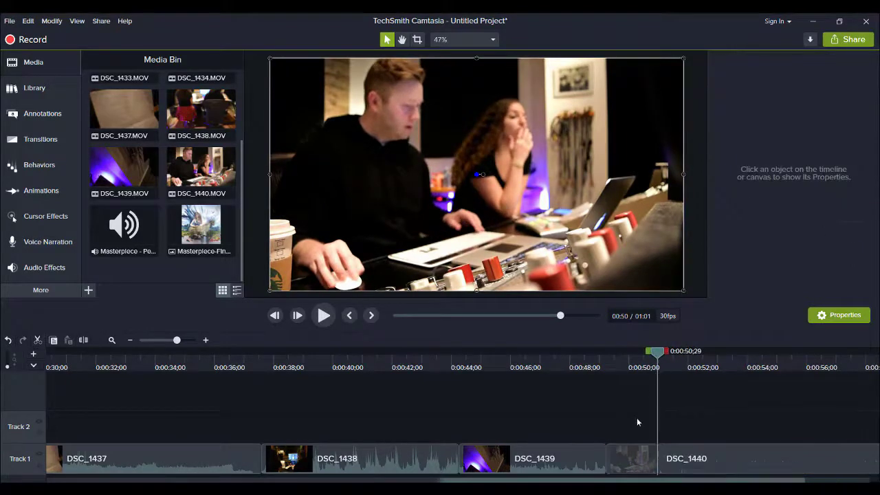
{"action": "left_click", "coordinate": [633, 458]}
{"action": "key", "text": "ctrl+Delete"}
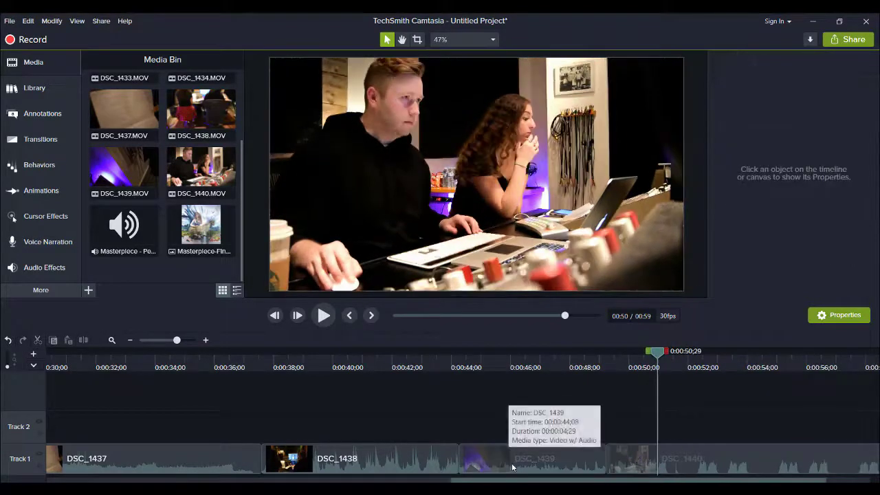
Move the DSC_1437 clip from Track 1 to the very start of Track 2
{"action": "left_click_drag", "start_coordinate": [394, 482], "coordinate": [59, 463]}
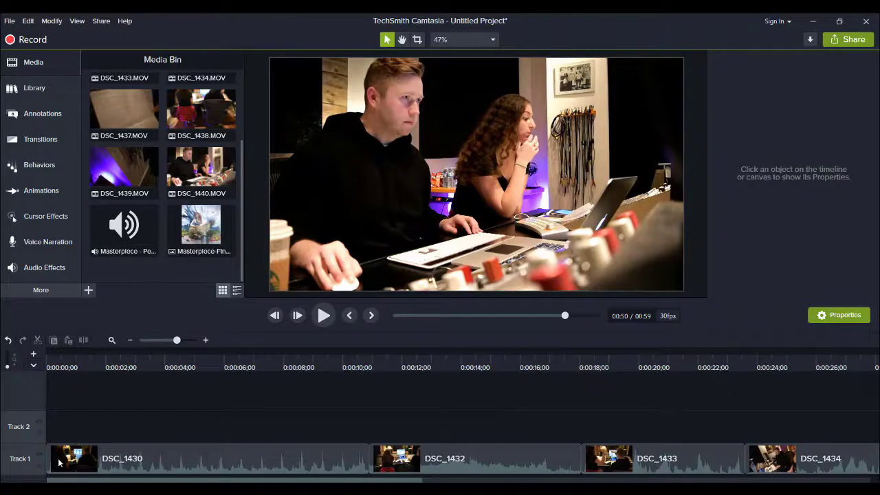
{"action": "left_click", "coordinate": [129, 340]}
{"action": "left_click_drag", "start_coordinate": [427, 459], "coordinate": [104, 416]}
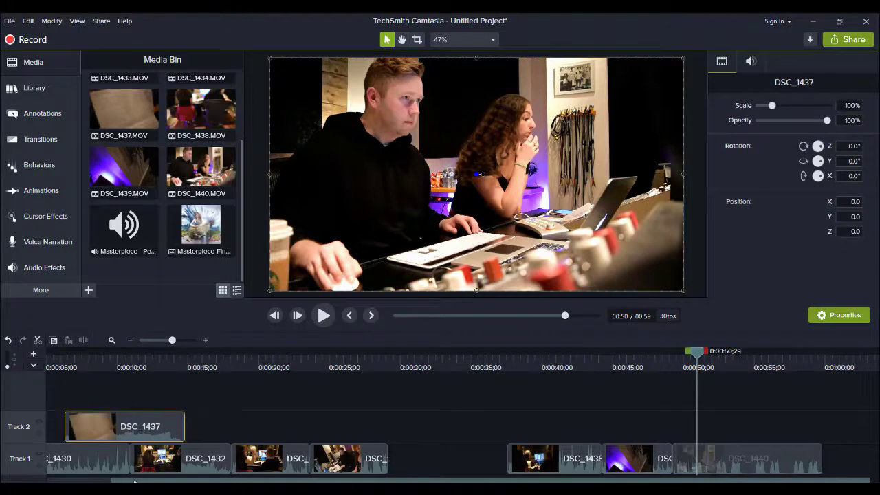
{"action": "left_click_drag", "start_coordinate": [140, 479], "coordinate": [40, 472]}
{"action": "left_click_drag", "start_coordinate": [171, 432], "coordinate": [61, 425]}
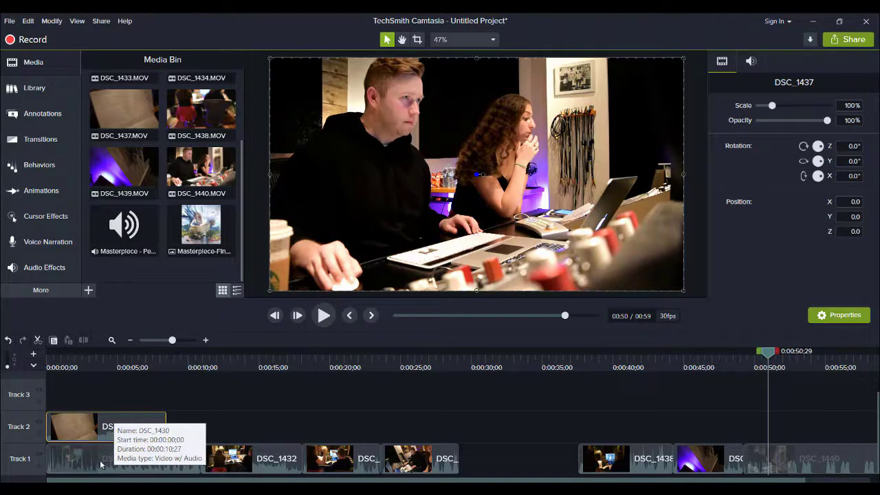
Move DSC_1430 to Track 2 at about 0:29 and place DSC_1432 on Track 2 directly after DSC_1437
{"action": "left_click_drag", "start_coordinate": [100, 465], "coordinate": [514, 435]}
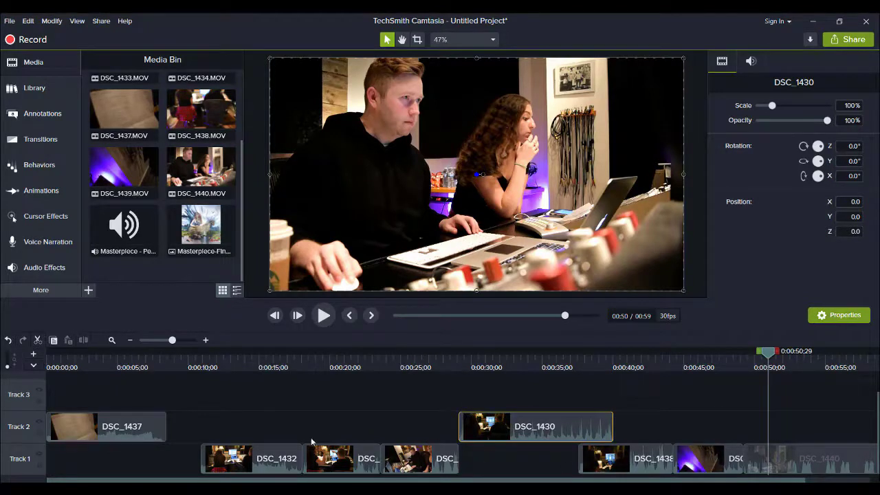
{"action": "left_click_drag", "start_coordinate": [228, 457], "coordinate": [193, 423]}
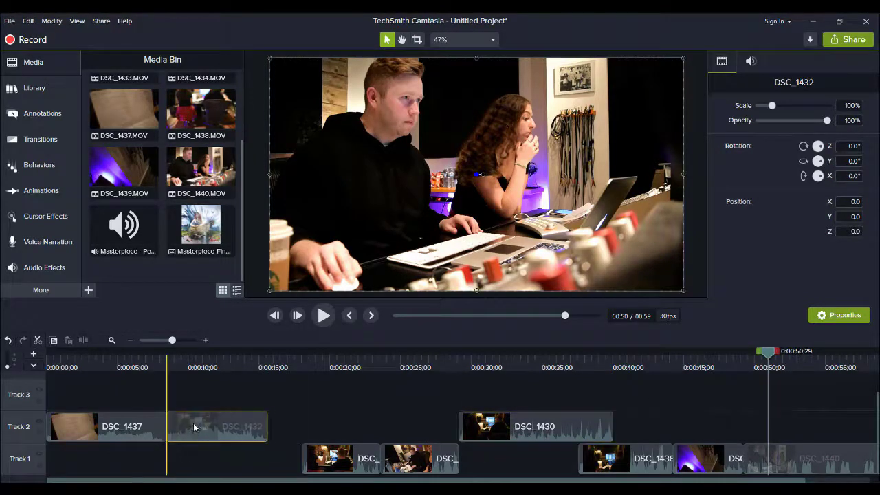
Review DSC_1432 on Track 2, split it at 0:00:13;26 and delete the part after the cut
{"action": "left_click", "coordinate": [138, 356]}
{"action": "left_click", "coordinate": [324, 315]}
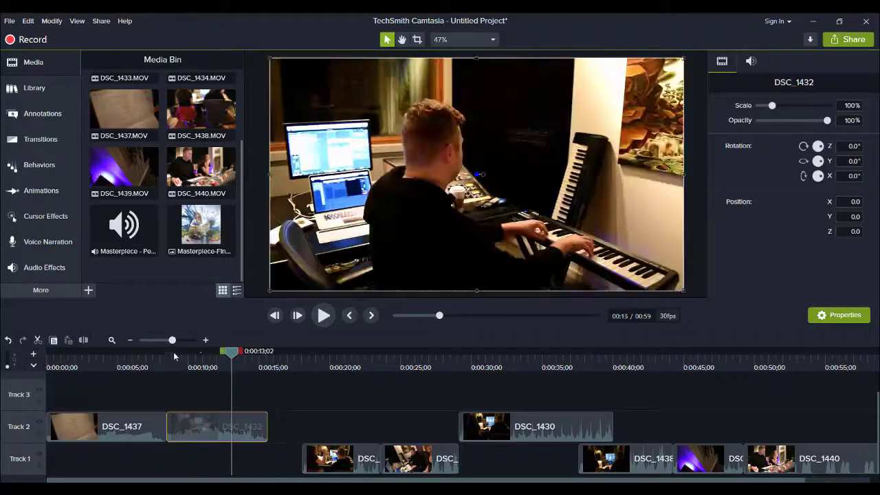
{"action": "left_click", "coordinate": [205, 341]}
{"action": "key", "text": "space"}
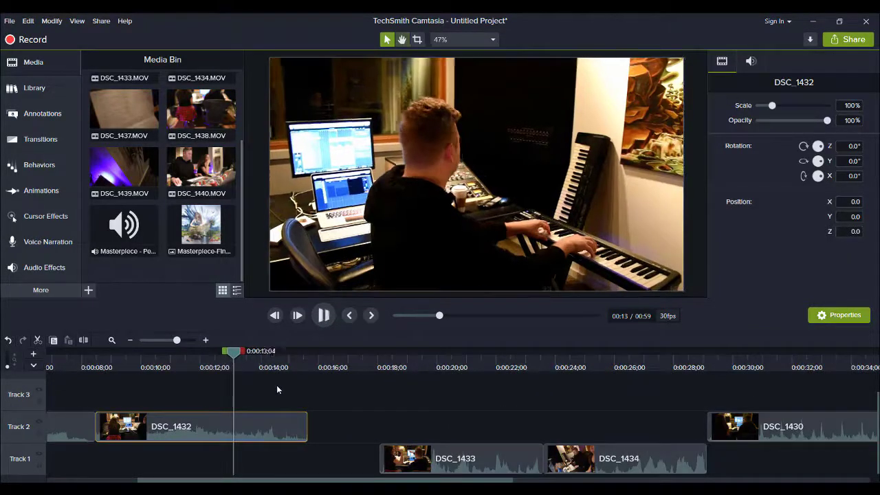
{"action": "key", "text": "space"}
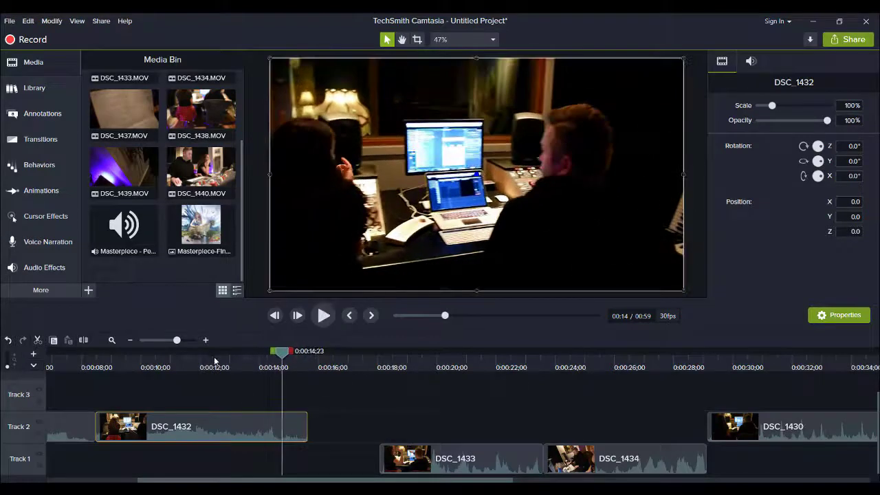
{"action": "left_click_drag", "start_coordinate": [184, 366], "coordinate": [96, 367]}
{"action": "key", "text": "space"}
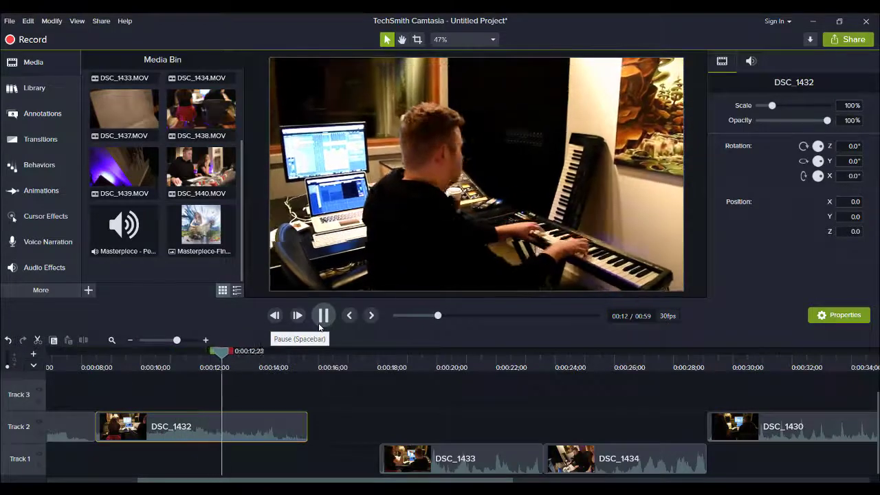
{"action": "key", "text": "space"}
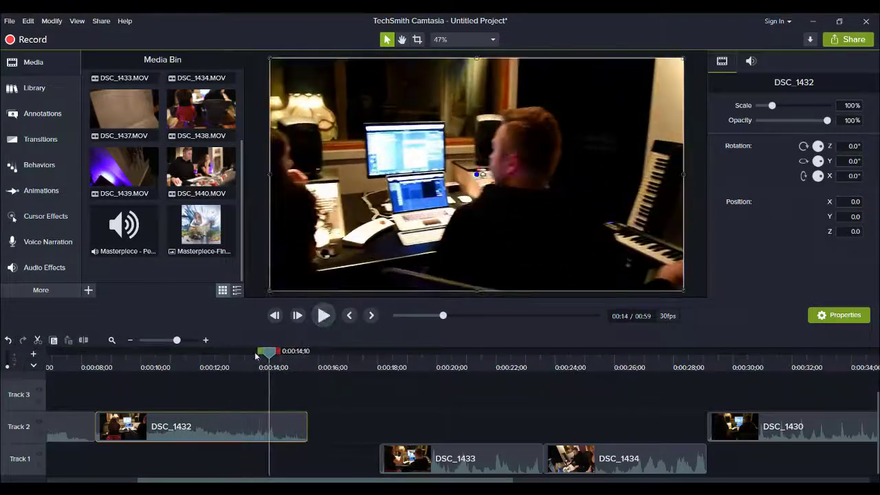
{"action": "left_click", "coordinate": [247, 370]}
{"action": "key", "text": "space"}
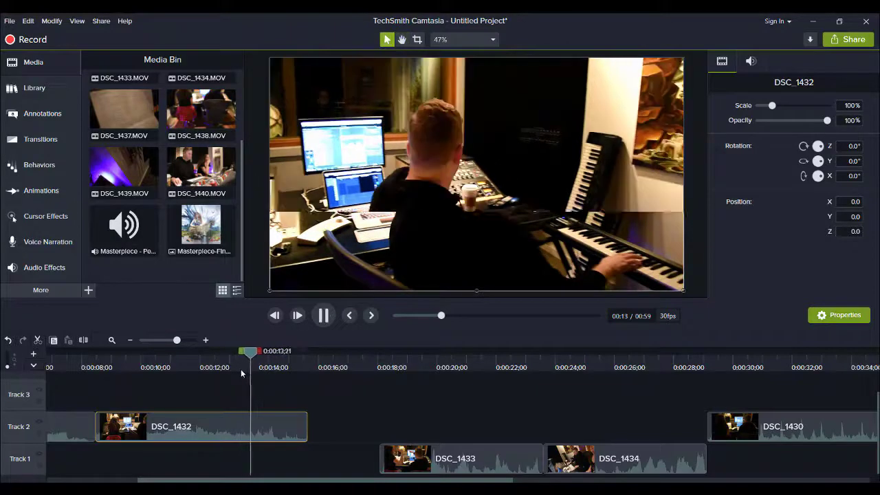
{"action": "key", "text": "space"}
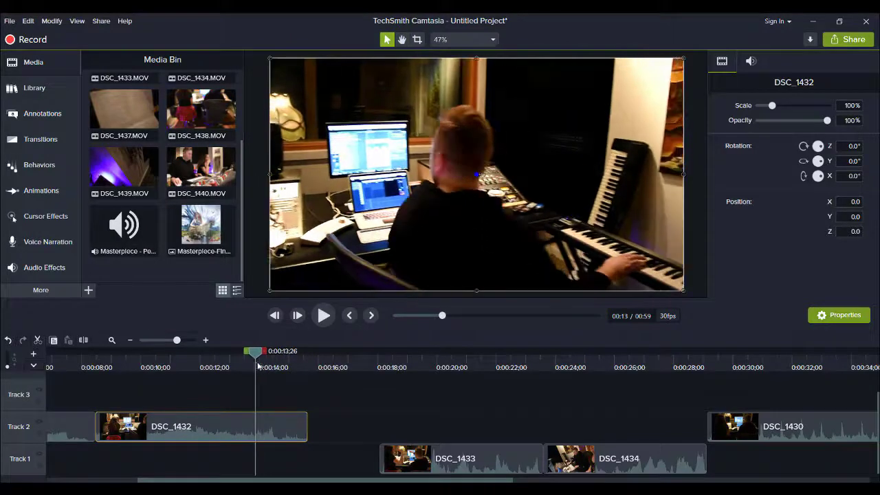
{"action": "key", "text": "s"}
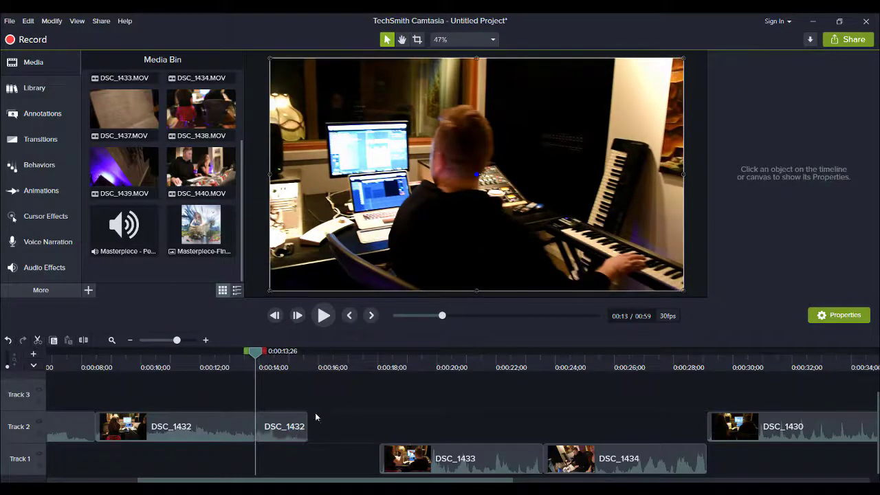
{"action": "key", "text": "Delete"}
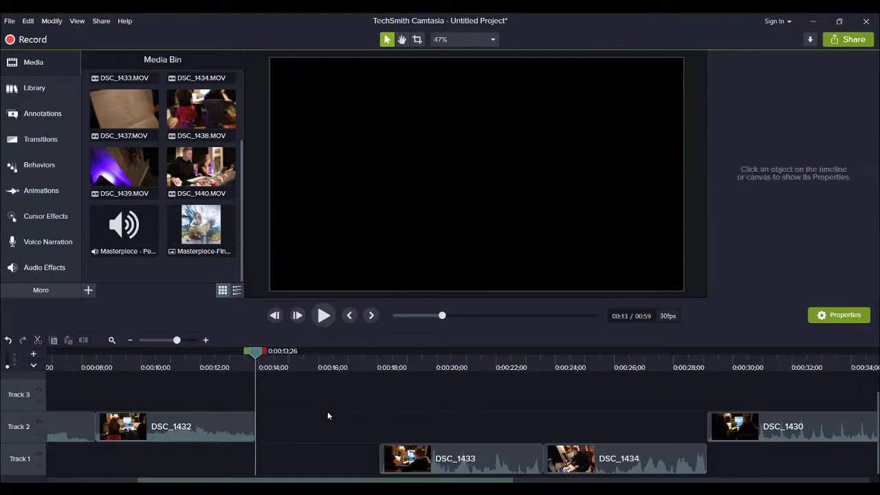
Move DSC_1434 to Track 3 at about 0:45, then place DSC_1433 directly after DSC_1432 on Track 2 and preview it
{"action": "left_click", "coordinate": [128, 340]}
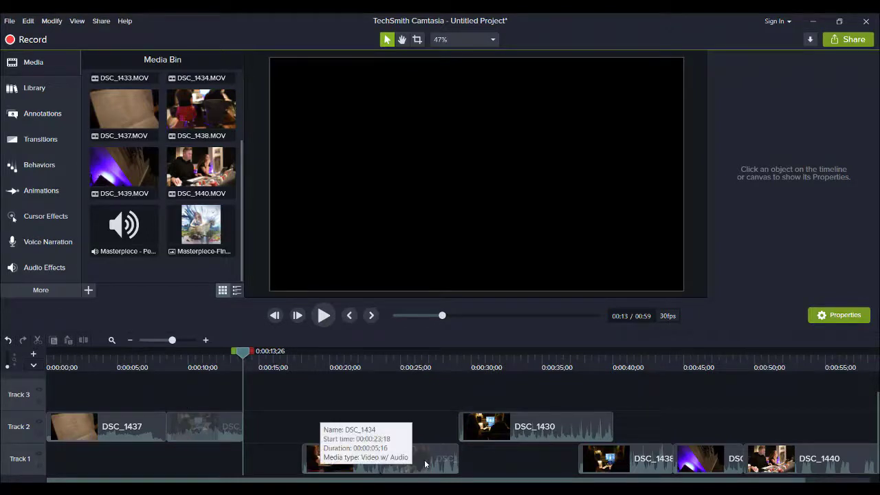
{"action": "left_click_drag", "start_coordinate": [426, 463], "coordinate": [427, 405]}
{"action": "left_click_drag", "start_coordinate": [509, 395], "coordinate": [734, 400]}
{"action": "left_click_drag", "start_coordinate": [274, 423], "coordinate": [255, 416]}
{"action": "left_click", "coordinate": [328, 319]}
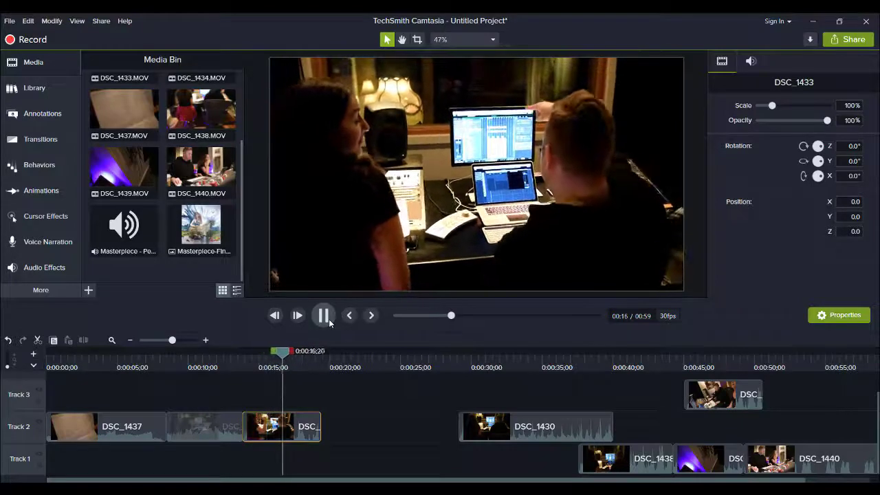
{"action": "left_click", "coordinate": [329, 322]}
Swap DSC_1432 and DSC_1433 on Track 2 so DSC_1433 directly follows DSC_1437, and play the reordered clips
{"action": "left_click_drag", "start_coordinate": [282, 435], "coordinate": [283, 435]}
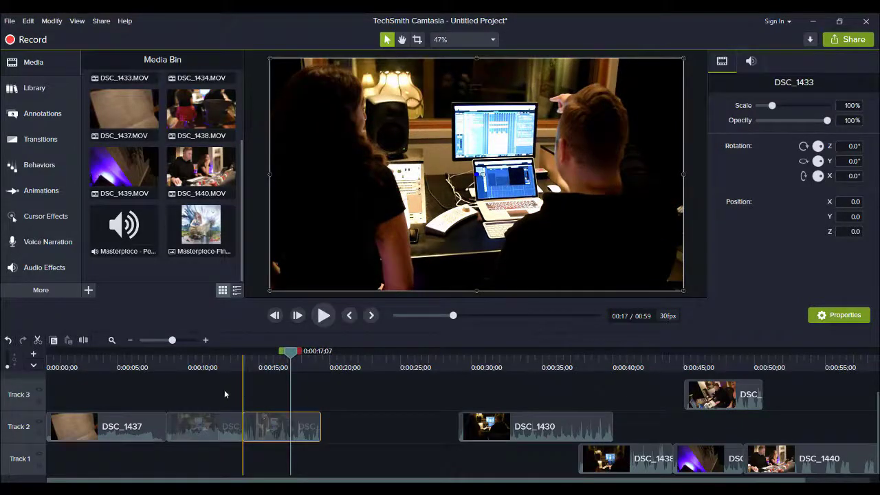
{"action": "left_click_drag", "start_coordinate": [224, 394], "coordinate": [193, 402]}
{"action": "left_click_drag", "start_coordinate": [206, 436], "coordinate": [305, 443]}
{"action": "left_click_drag", "start_coordinate": [217, 406], "coordinate": [209, 422]}
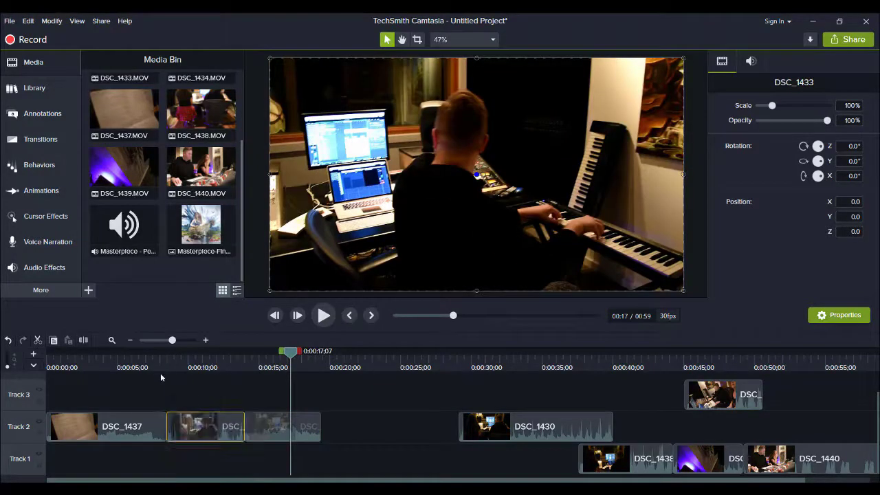
{"action": "left_click", "coordinate": [161, 376]}
{"action": "left_click", "coordinate": [327, 321]}
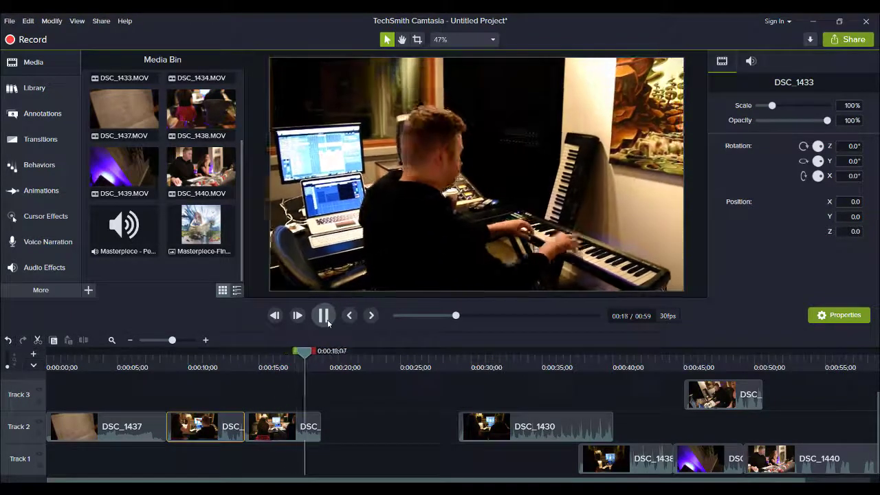
{"action": "left_click", "coordinate": [323, 315]}
Move DSC_1438 from Track 1 to Track 2 directly after DSC_1432 and play it through to its end
{"action": "left_click", "coordinate": [589, 468]}
{"action": "left_click_drag", "start_coordinate": [589, 469], "coordinate": [328, 426]}
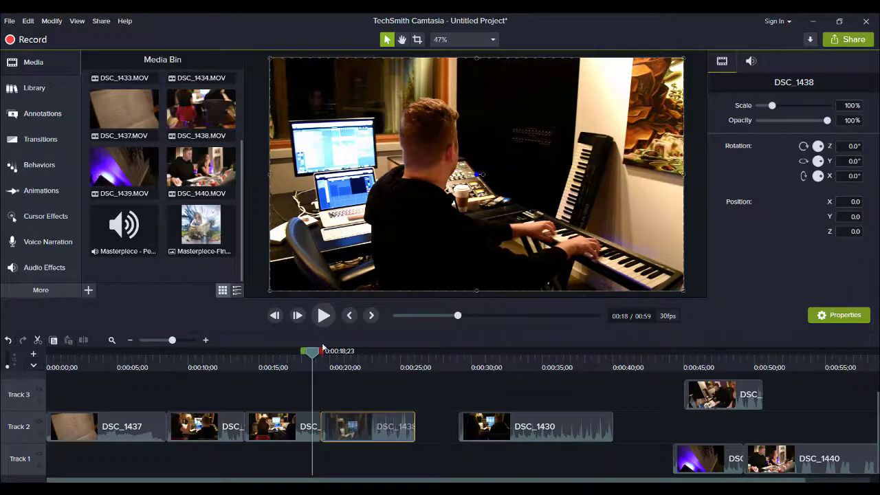
{"action": "left_click", "coordinate": [323, 316]}
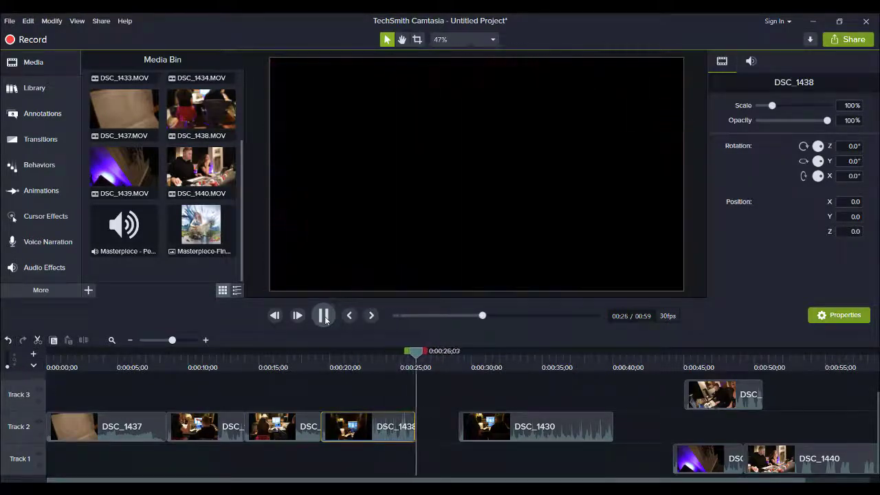
{"action": "left_click", "coordinate": [323, 315]}
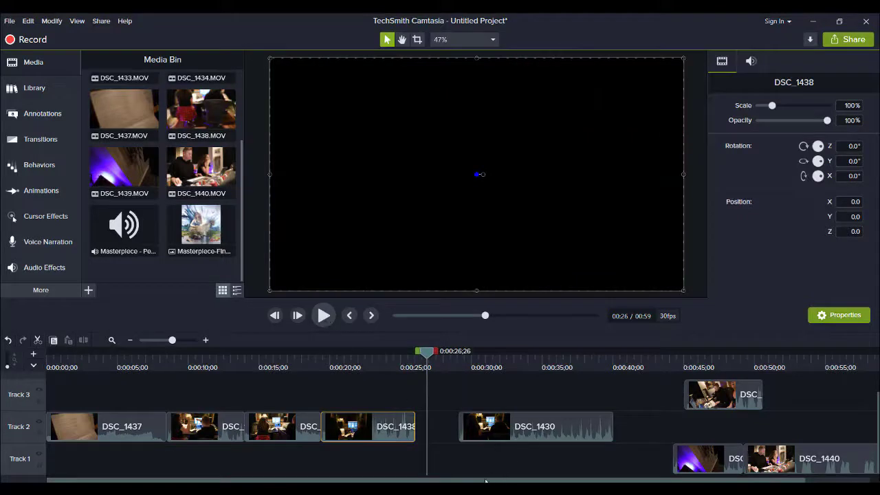
{"action": "left_click_drag", "start_coordinate": [485, 480], "coordinate": [550, 482]}
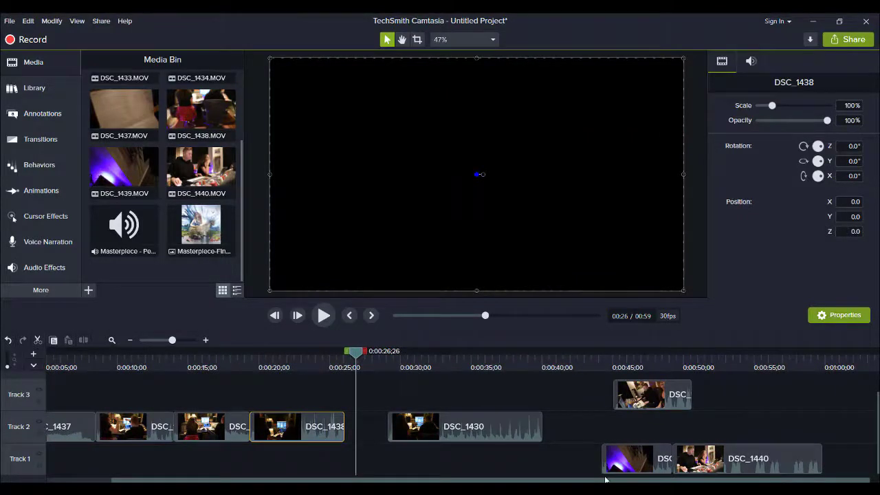
Shift DSC_1430 later on Track 2, move DSC_1439 from Track 1 to directly after DSC_1438, and play it through
{"action": "left_click_drag", "start_coordinate": [436, 431], "coordinate": [574, 432]}
{"action": "left_click_drag", "start_coordinate": [636, 459], "coordinate": [348, 417]}
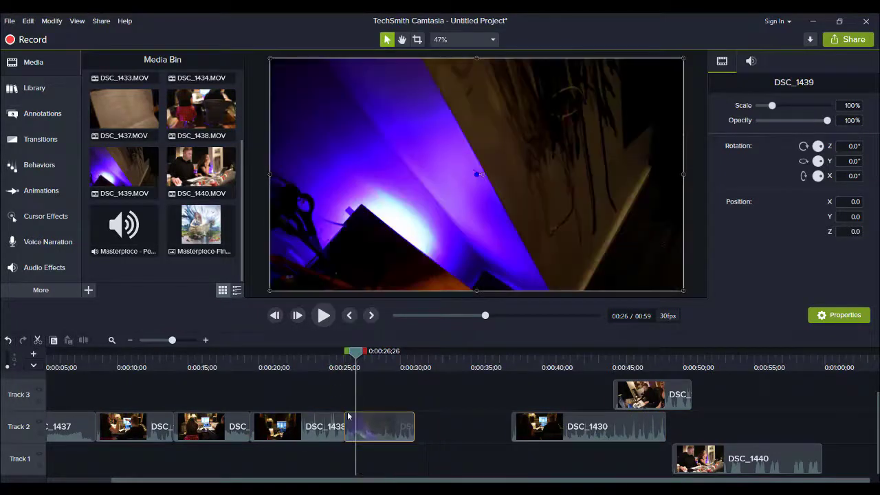
{"action": "left_click", "coordinate": [336, 365]}
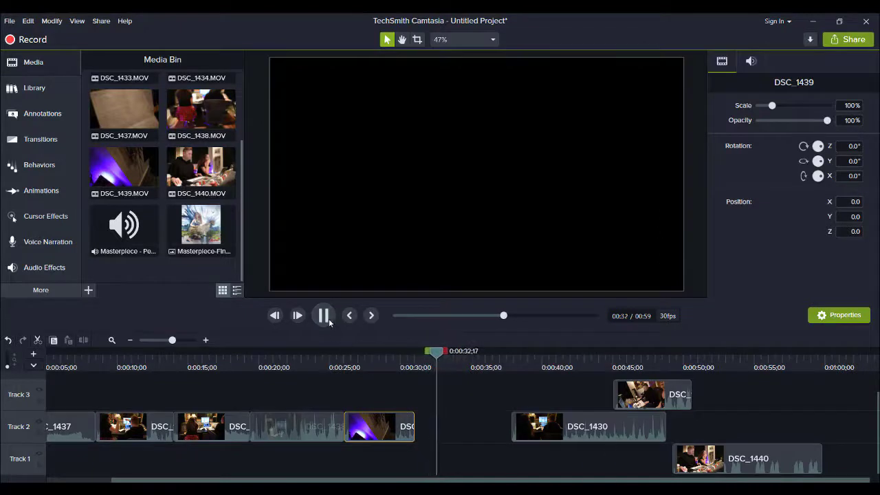
{"action": "left_click", "coordinate": [327, 317]}
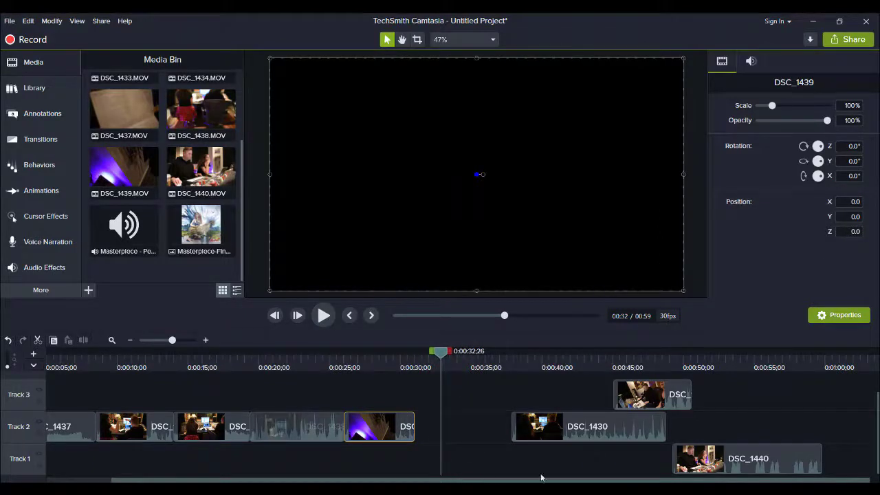
Move DSC_1434 to Track 2 directly after DSC_1430 and DSC_1440 to Track 3 where DSC_1439 ends, then preview the transition
{"action": "left_click_drag", "start_coordinate": [748, 459], "coordinate": [569, 459]}
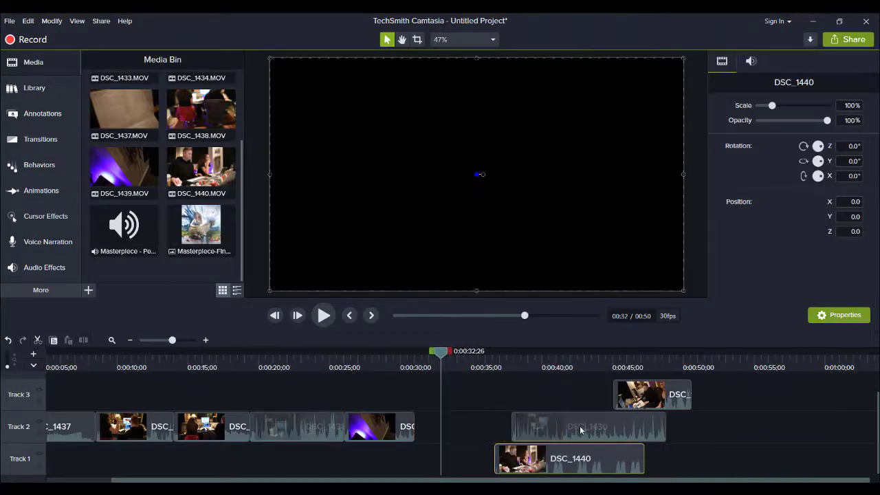
{"action": "left_click_drag", "start_coordinate": [640, 388], "coordinate": [692, 420]}
{"action": "left_click_drag", "start_coordinate": [540, 462], "coordinate": [453, 389]}
{"action": "left_click", "coordinate": [409, 364]}
{"action": "left_click", "coordinate": [323, 314]}
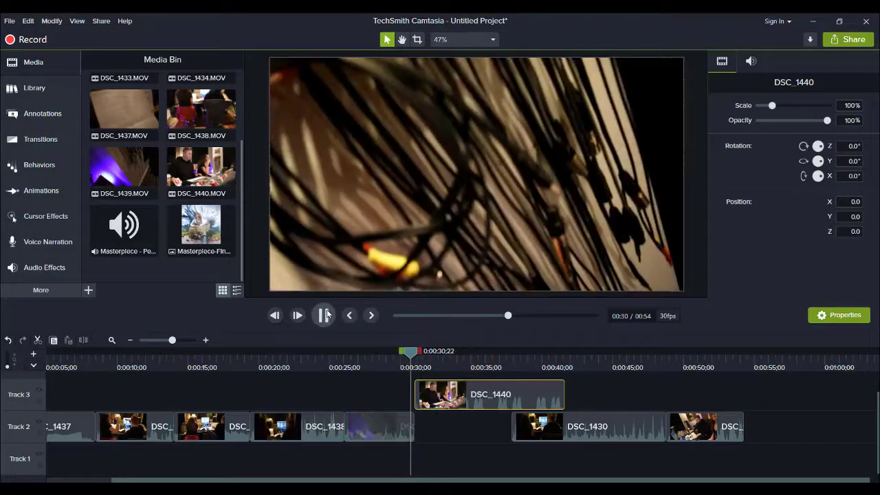
{"action": "left_click", "coordinate": [328, 314]}
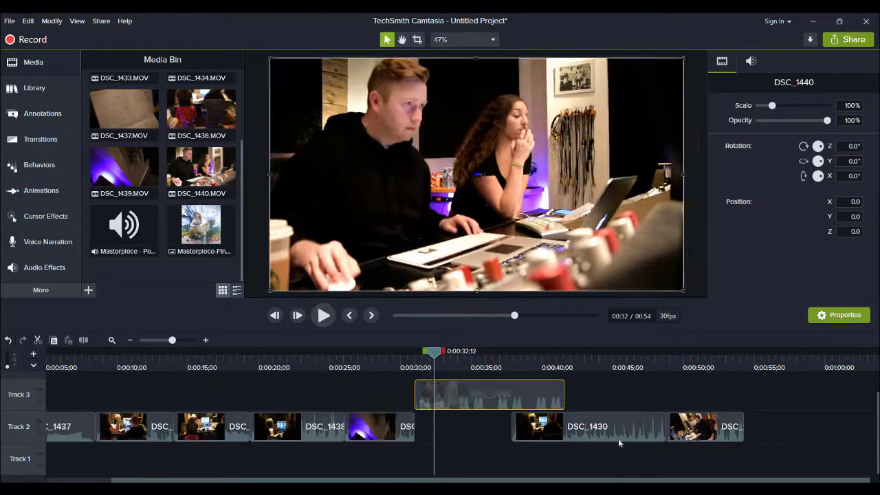
Shift DSC_1430 and DSC_1434 later together and place DSC_1440 on Track 2 directly after DSC_1439
{"action": "left_click_drag", "start_coordinate": [705, 464], "coordinate": [637, 434]}
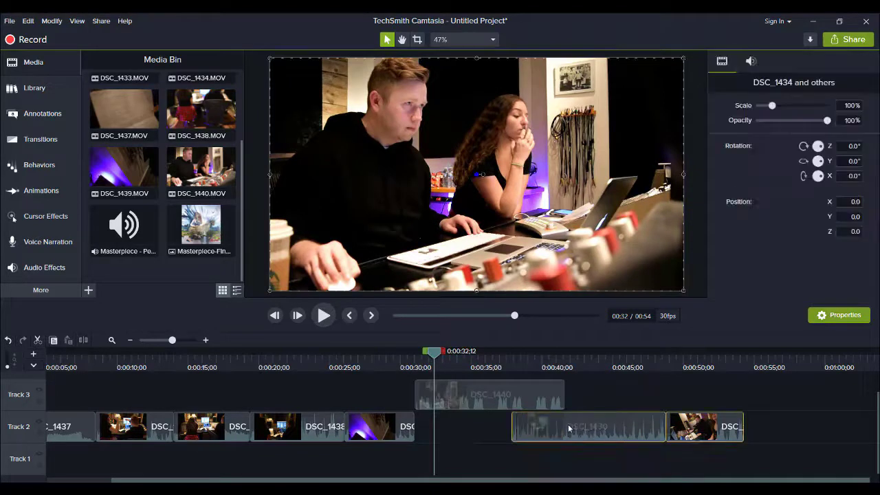
{"action": "left_click_drag", "start_coordinate": [567, 424], "coordinate": [606, 425]}
{"action": "left_click_drag", "start_coordinate": [539, 402], "coordinate": [533, 421]}
{"action": "left_click", "coordinate": [404, 361]}
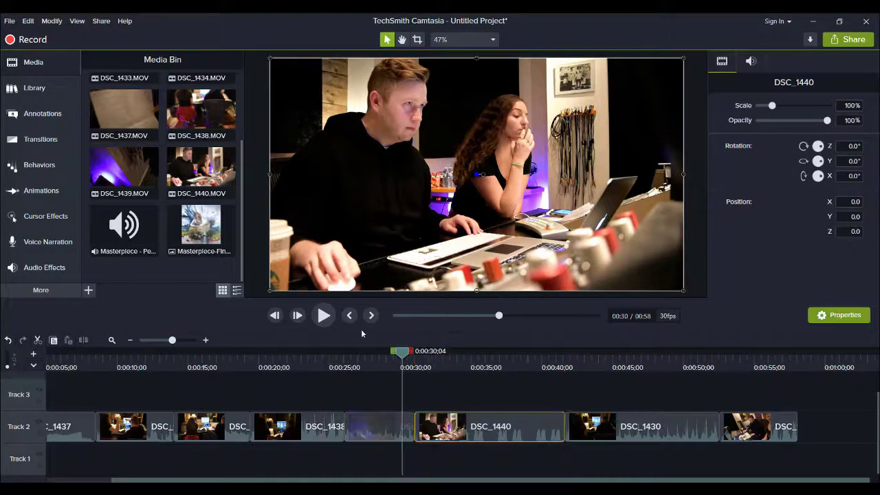
Play DSC_1440, split it at 0:00:39;00 and ripple delete the part after the cut
{"action": "left_click", "coordinate": [326, 315]}
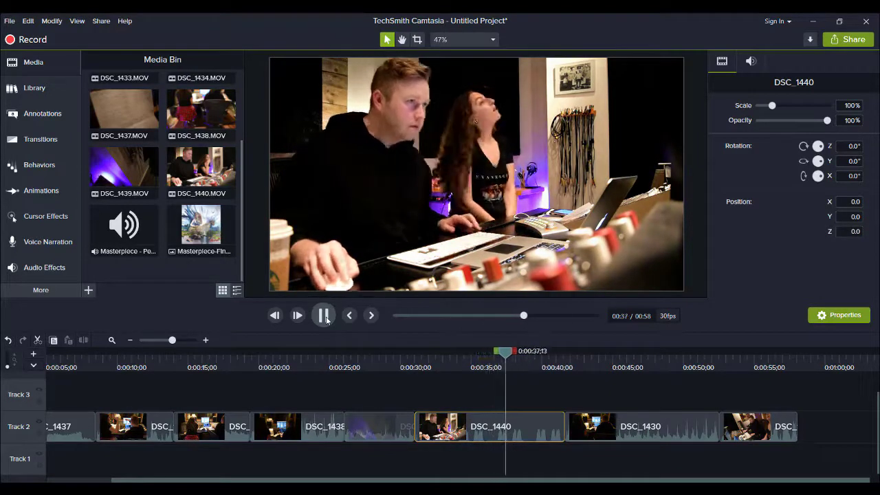
{"action": "left_click", "coordinate": [324, 315]}
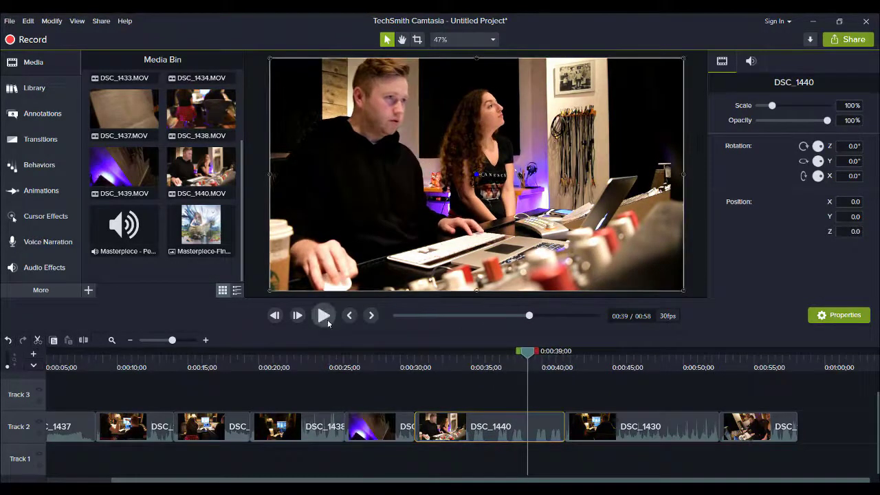
{"action": "left_click", "coordinate": [540, 433]}
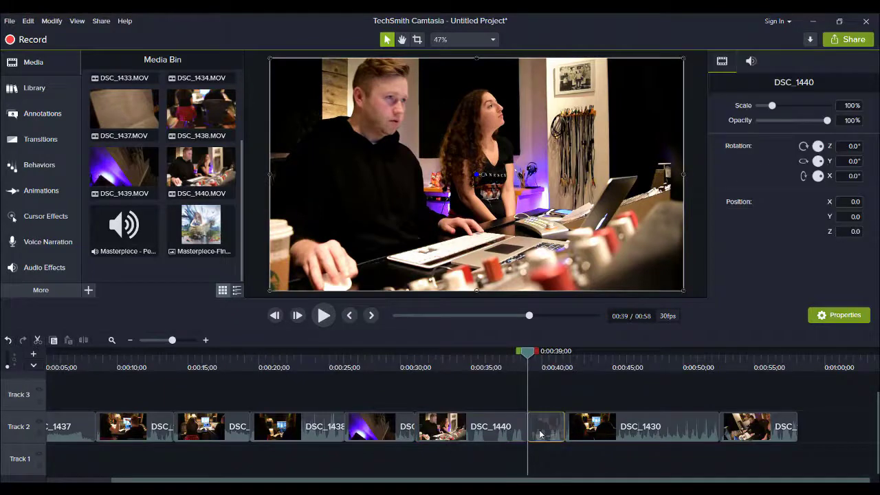
{"action": "key", "text": "Delete"}
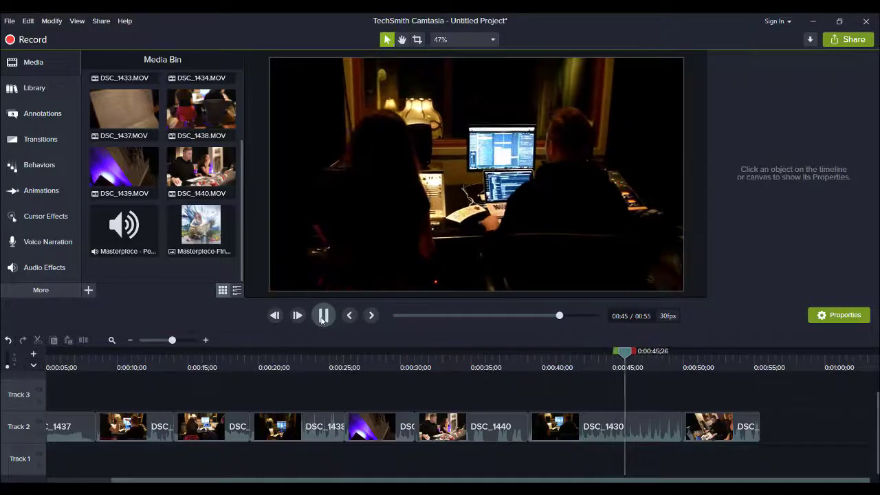
Split DSC_1430 on Track 2 at 0:00:45;00 and ripple delete the part after the cut
{"action": "left_click", "coordinate": [322, 321]}
{"action": "left_click", "coordinate": [597, 426]}
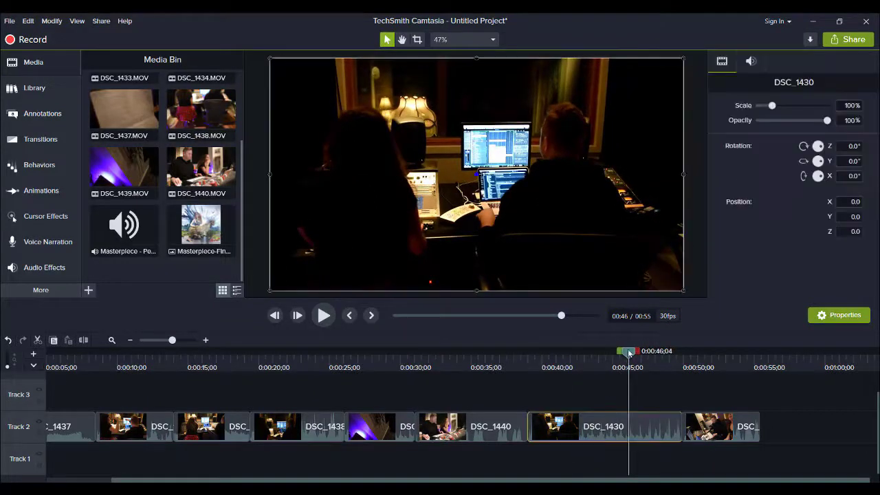
{"action": "left_click_drag", "start_coordinate": [626, 352], "coordinate": [612, 355]}
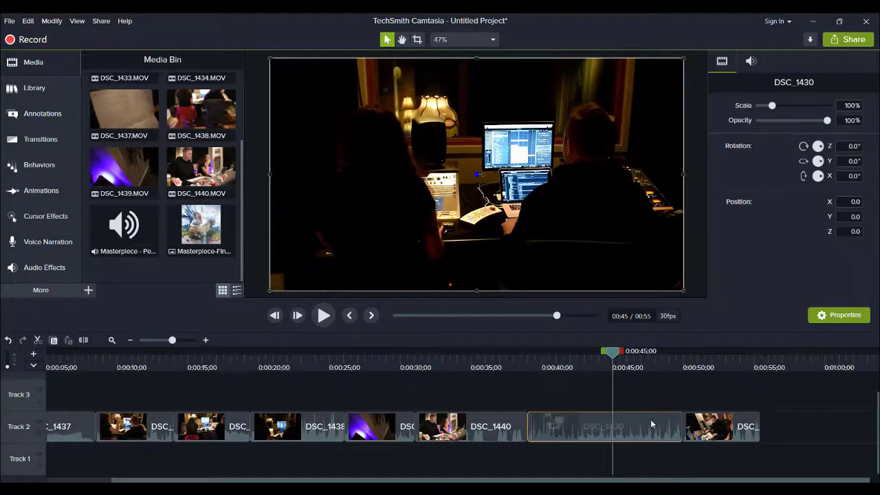
{"action": "key", "text": "s"}
{"action": "left_click", "coordinate": [646, 430]}
{"action": "key", "text": "ctrl+BackSpace"}
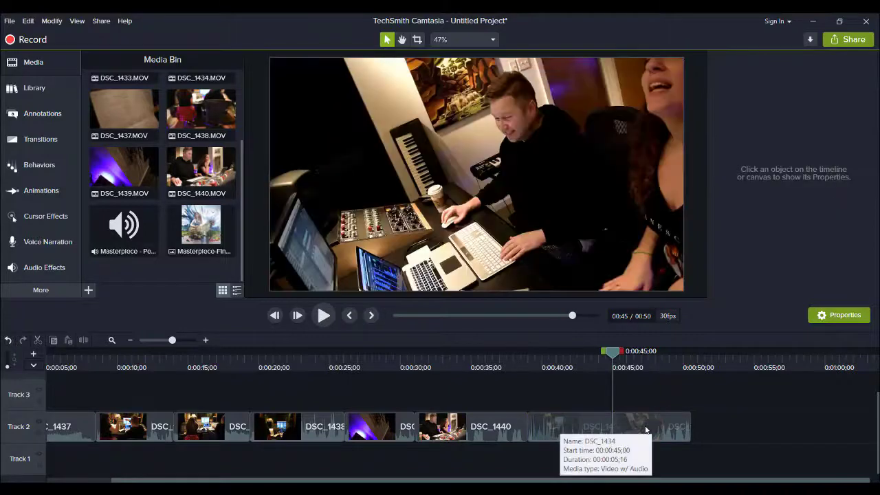
Play DSC_1434 to its end, then review the whole clip sequence on Track 2 from the beginning
{"action": "key", "text": "space"}
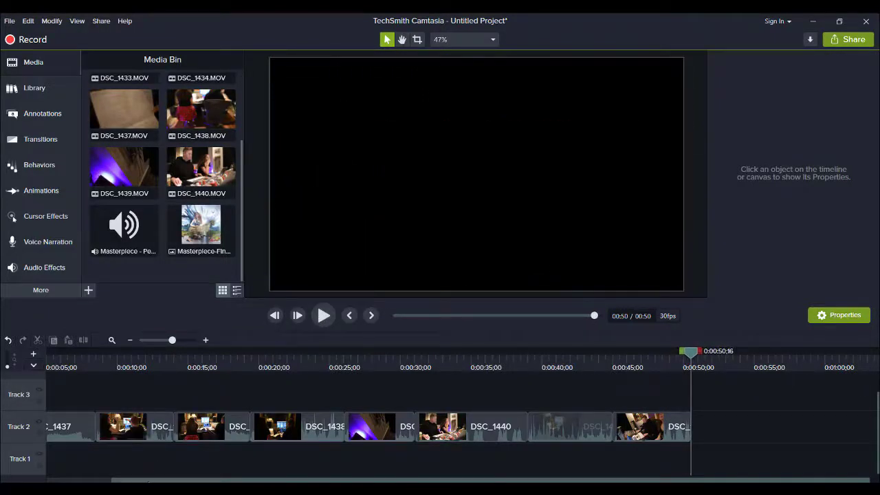
{"action": "left_click_drag", "start_coordinate": [147, 481], "coordinate": [25, 483]}
{"action": "key", "text": "space"}
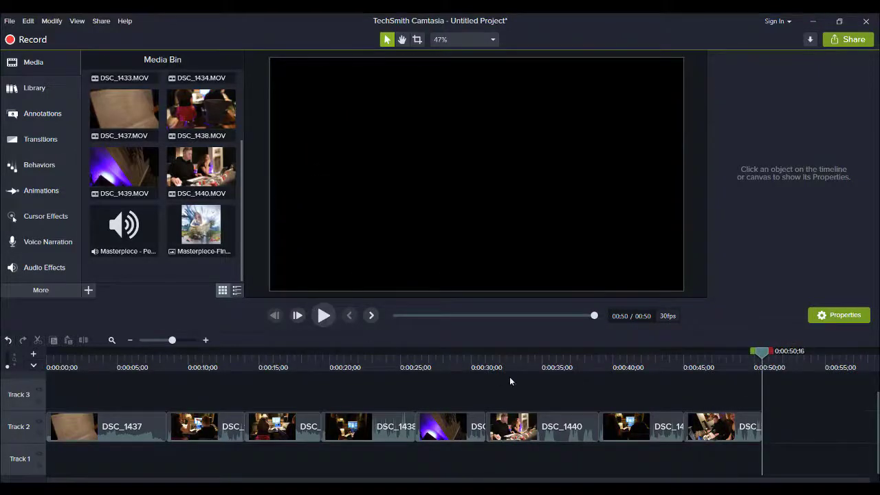
Split DSC_1430 at 0:00:43;14 and ripple delete the part after the cut
{"action": "left_click", "coordinate": [646, 416]}
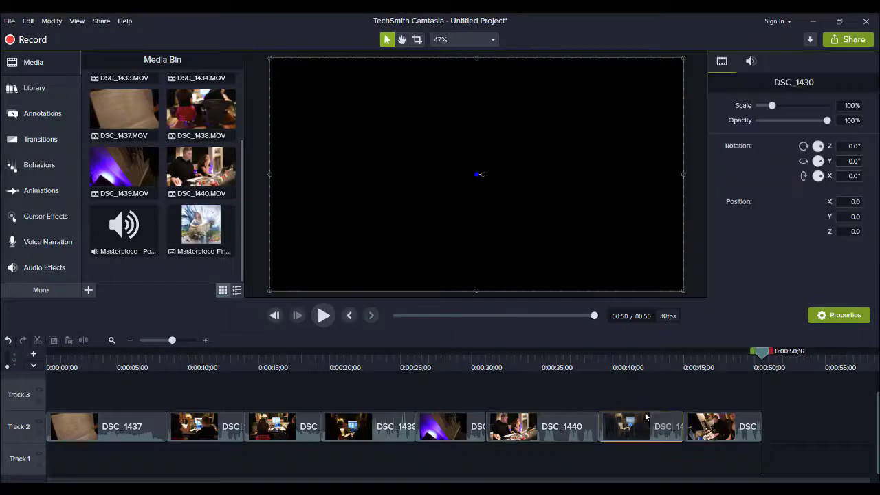
{"action": "left_click", "coordinate": [664, 359]}
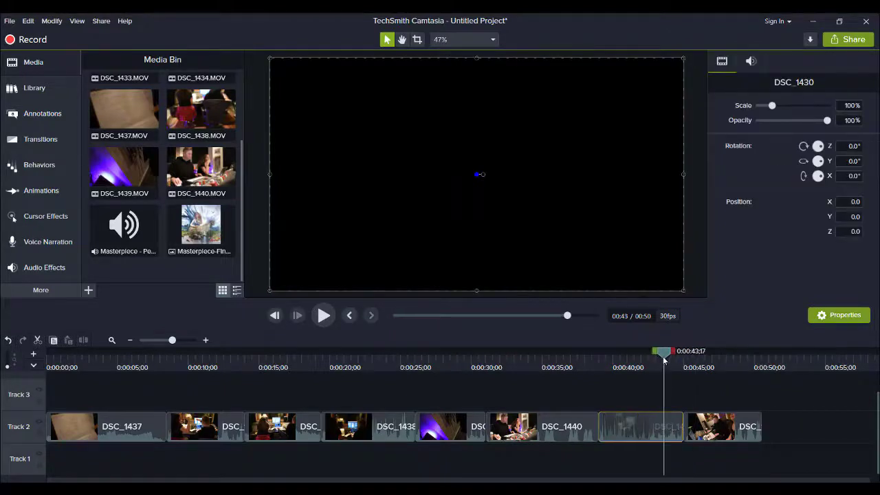
{"action": "key", "text": "s"}
{"action": "left_click", "coordinate": [670, 431]}
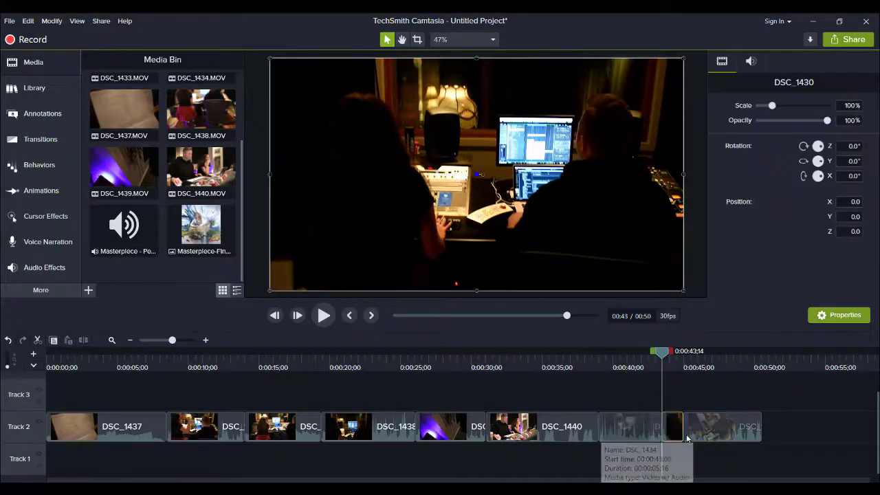
{"action": "key", "text": "ctrl+BackSpace"}
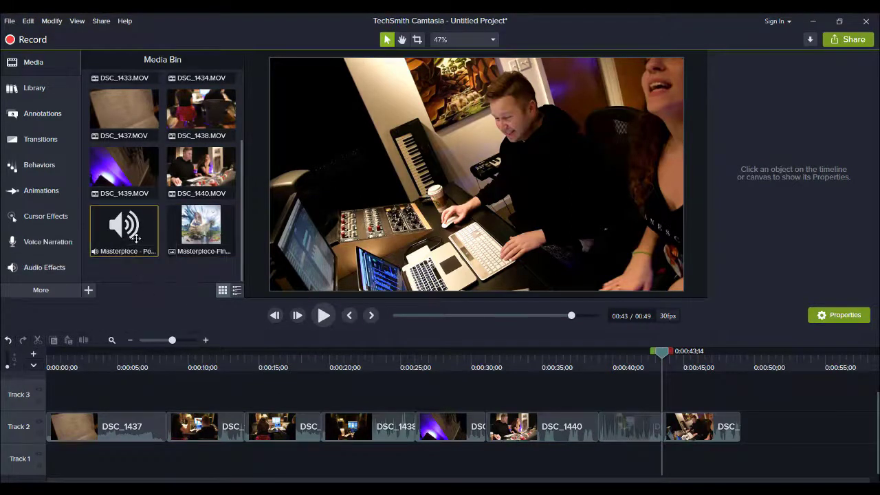
Add the Masterpiece performance track audio to Track 1 starting at 0:00:43;14 and listen to it around 0:01:50
{"action": "left_click_drag", "start_coordinate": [124, 224], "coordinate": [662, 469]}
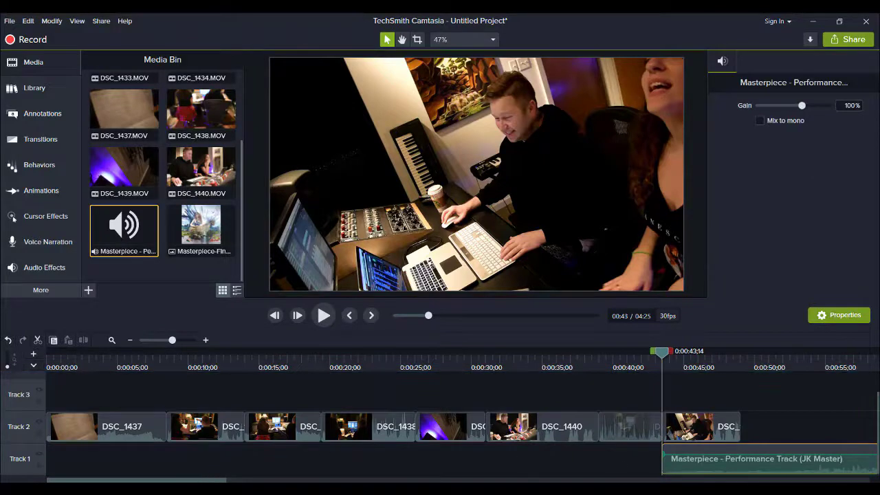
{"action": "left_click_drag", "start_coordinate": [168, 480], "coordinate": [443, 480]}
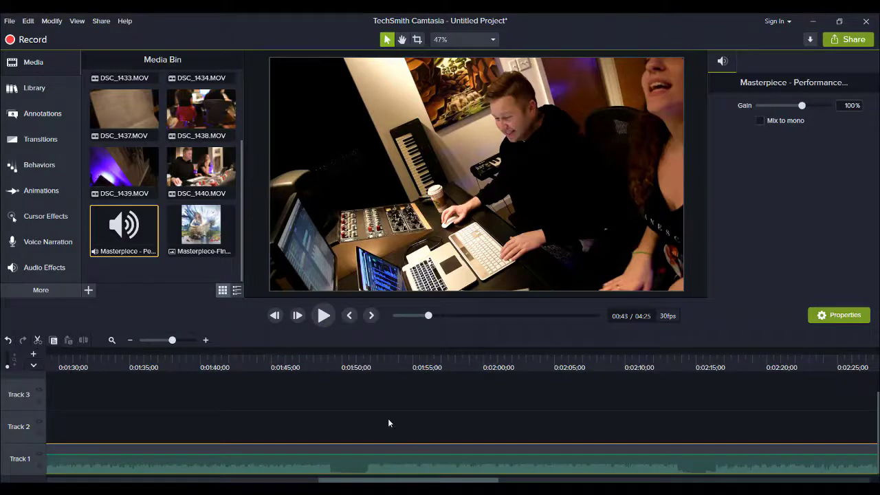
{"action": "left_click", "coordinate": [358, 367]}
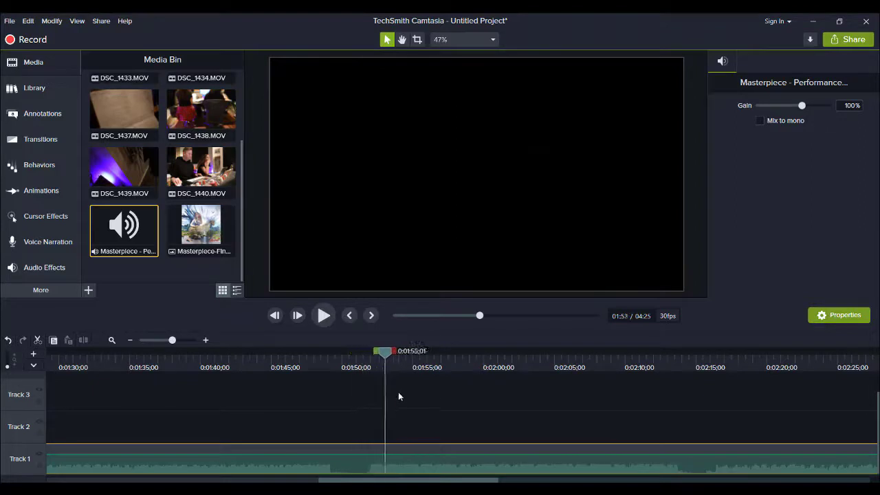
{"action": "left_click_drag", "start_coordinate": [398, 396], "coordinate": [354, 406]}
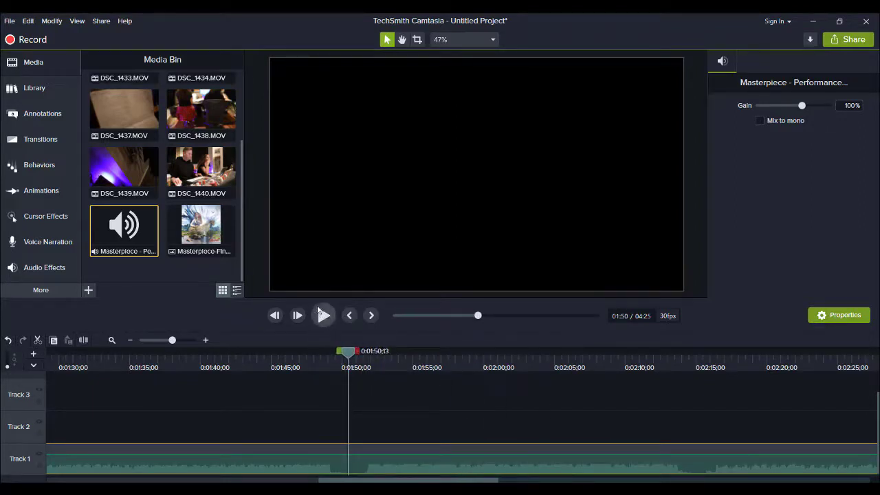
{"action": "left_click", "coordinate": [323, 315]}
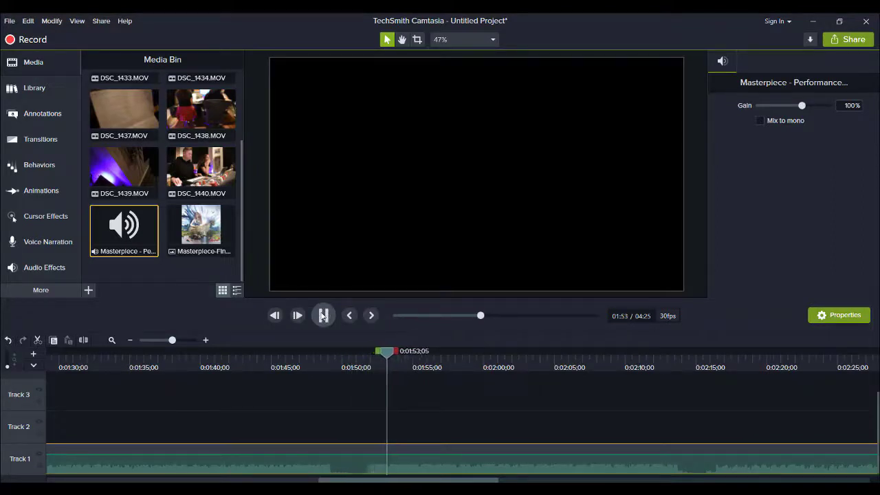
{"action": "left_click", "coordinate": [323, 316]}
{"action": "left_click_drag", "start_coordinate": [397, 351], "coordinate": [319, 350]}
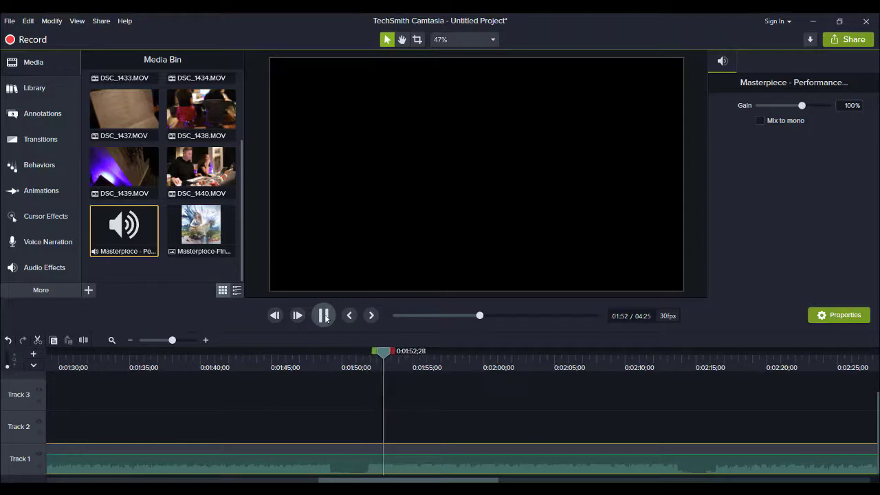
{"action": "left_click", "coordinate": [320, 361]}
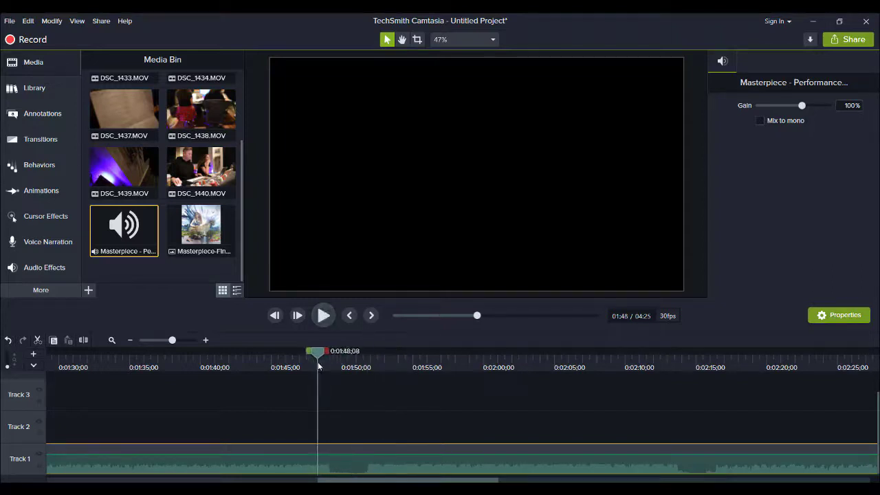
Split the performance track audio on Track 1 at 0:01:48;04 and ripple delete the part before the cut
{"action": "left_click", "coordinate": [206, 341]}
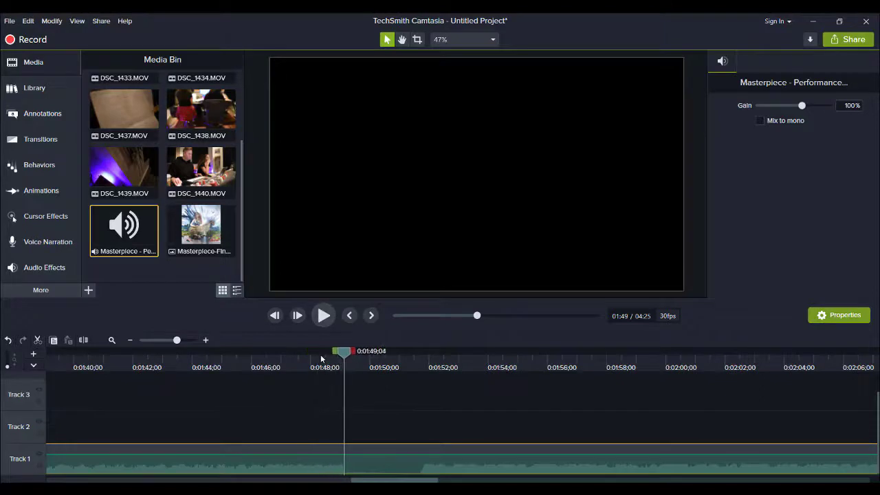
{"action": "left_click", "coordinate": [312, 359]}
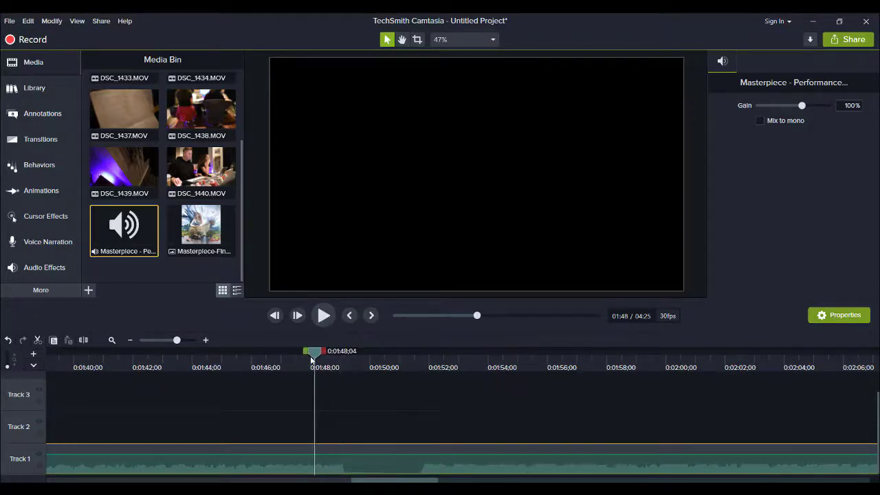
{"action": "key", "text": "s"}
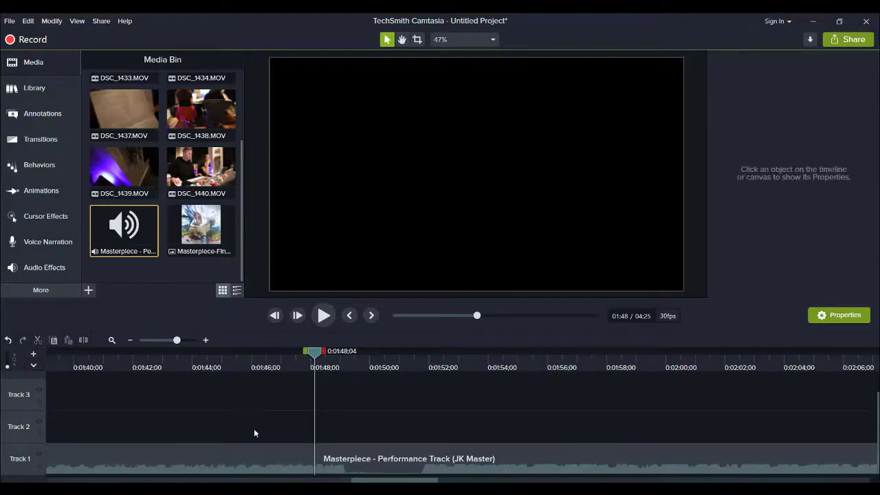
{"action": "left_click", "coordinate": [260, 463]}
{"action": "key", "text": "ctrl+BackSpace"}
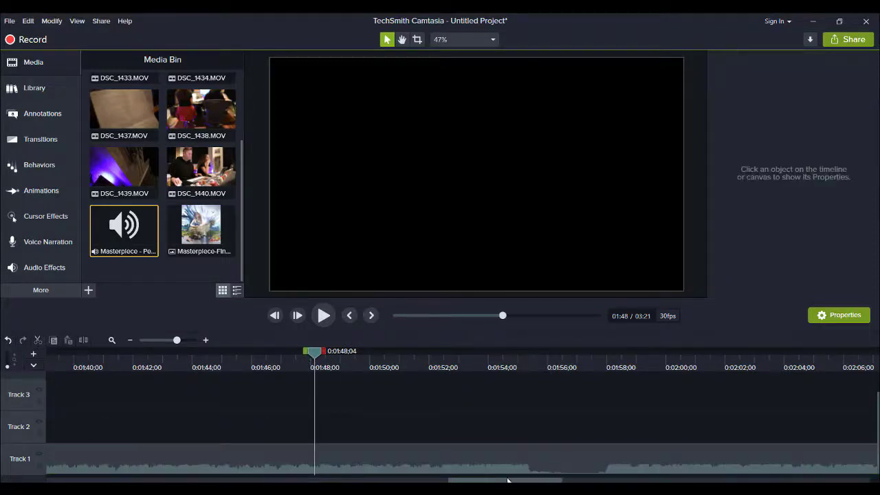
Start the trimmed audio on Track 1 where DSC_1434 ends, and add the Masterpiece-Final image to Track 2 at about 0:00:49;15
{"action": "left_click_drag", "start_coordinate": [500, 483], "coordinate": [403, 445]}
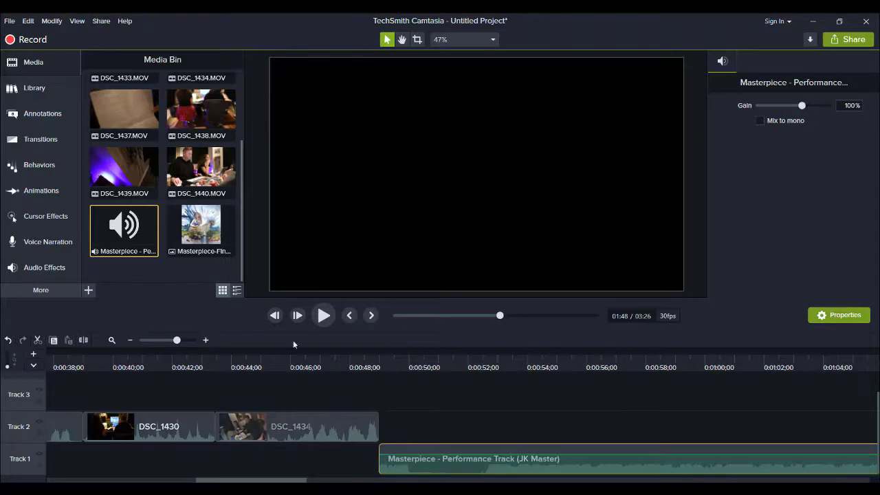
{"action": "left_click_drag", "start_coordinate": [200, 227], "coordinate": [443, 441]}
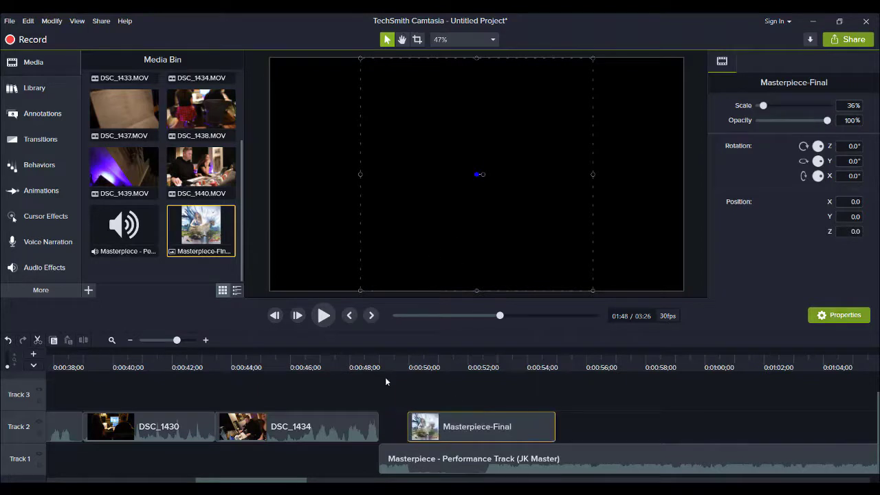
{"action": "left_click", "coordinate": [349, 363]}
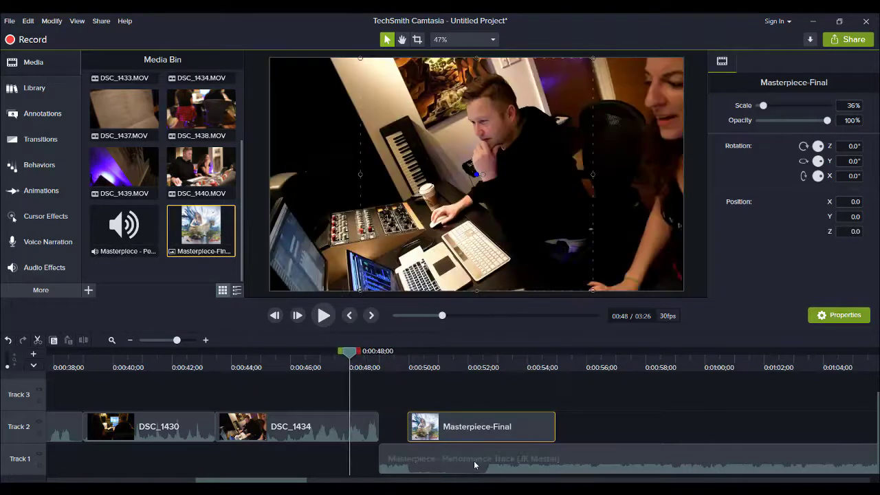
Play the song's opening and move the Masterpiece-Final image on Track 2 to start at about 0:00:52;19
{"action": "left_click", "coordinate": [474, 462]}
{"action": "left_click_drag", "start_coordinate": [464, 454], "coordinate": [462, 452]}
{"action": "key", "text": "space"}
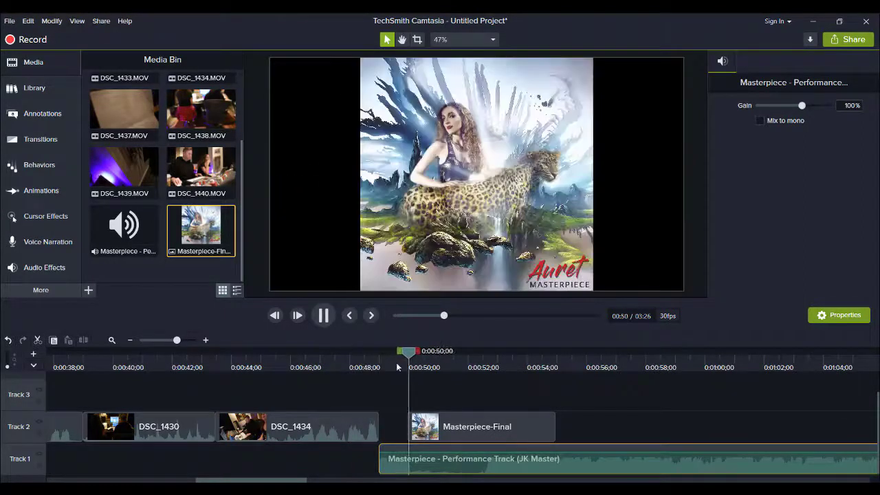
{"action": "key", "text": "space"}
{"action": "left_click", "coordinate": [449, 422]}
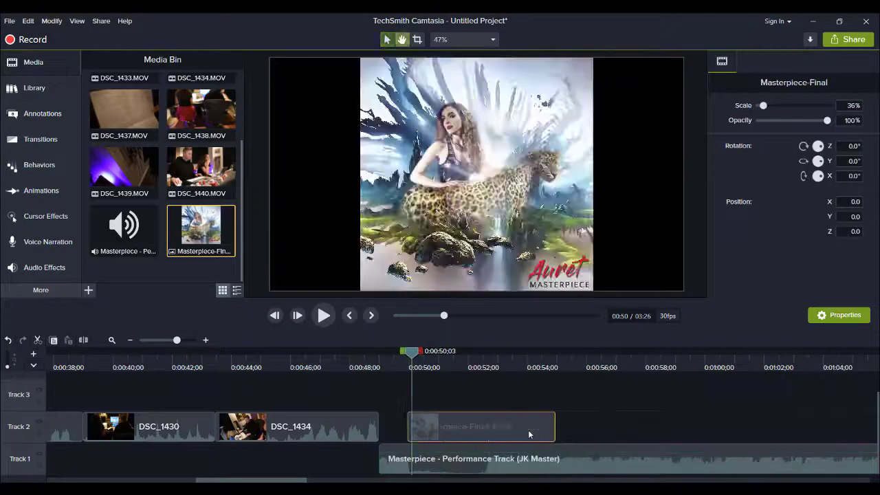
{"action": "key", "text": "space"}
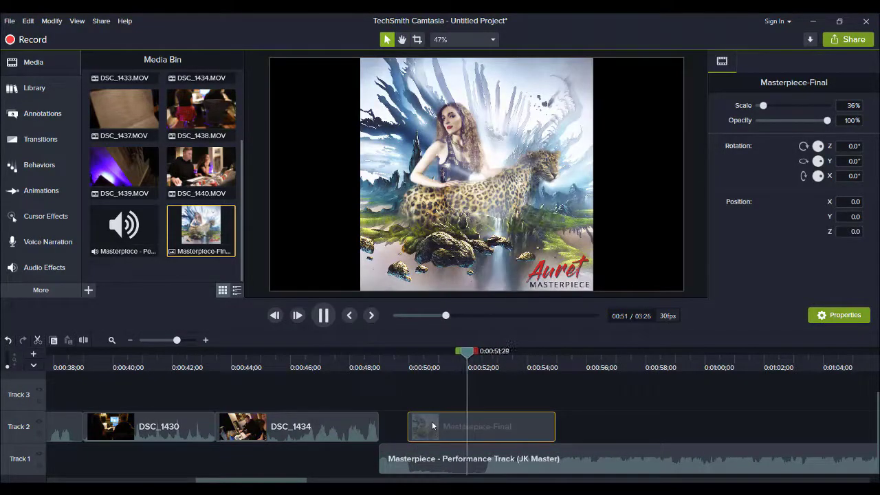
{"action": "left_click_drag", "start_coordinate": [432, 422], "coordinate": [513, 424]}
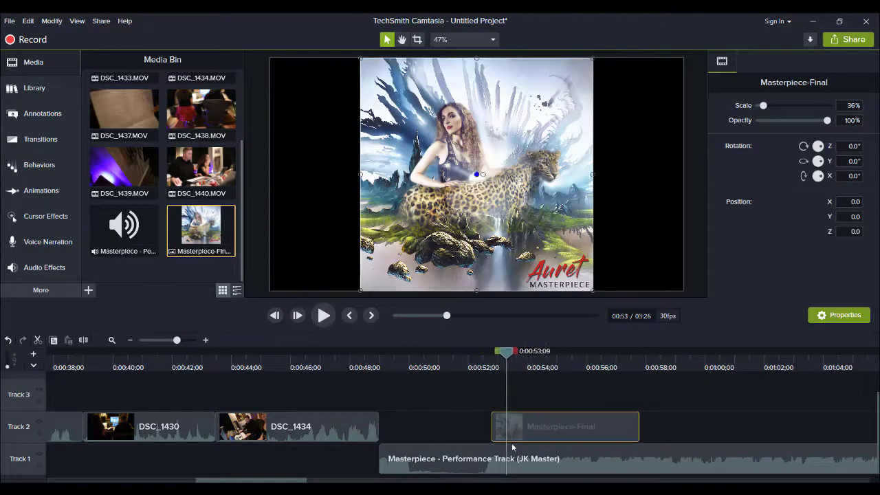
{"action": "left_click", "coordinate": [479, 365]}
{"action": "key", "text": "space"}
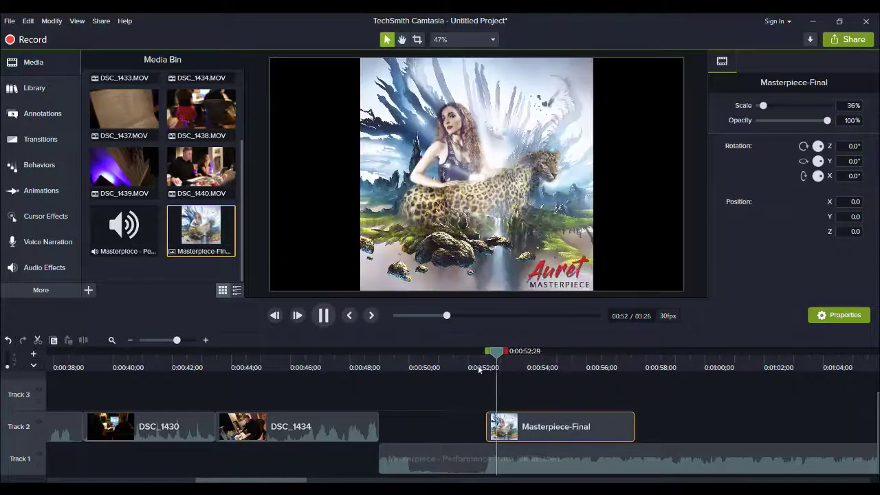
{"action": "key", "text": "space"}
Fine-tune Masterpiece-Final to start at about 0:00:53;00 on Track 2 and shift it on the canvas to X 268.1
{"action": "left_click_drag", "start_coordinate": [523, 428], "coordinate": [513, 423]}
{"action": "left_click", "coordinate": [477, 366]}
{"action": "key", "text": "space"}
{"action": "left_click", "coordinate": [305, 361]}
{"action": "key", "text": "space"}
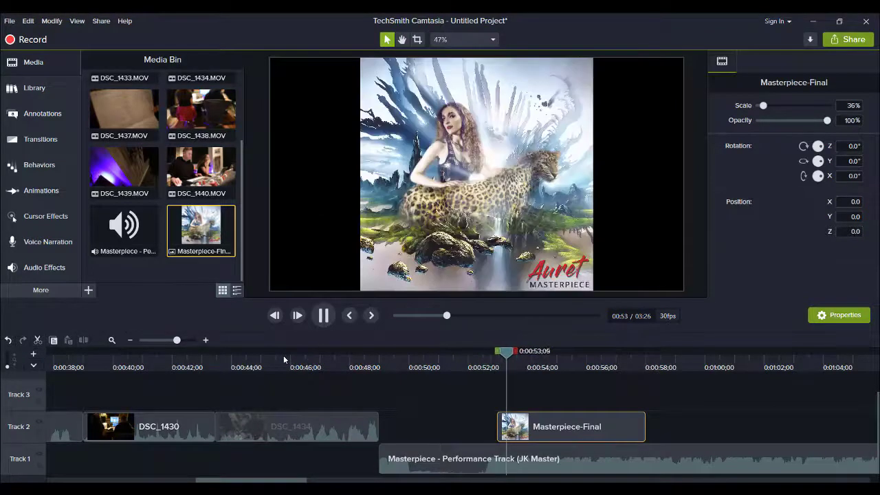
{"action": "key", "text": "space"}
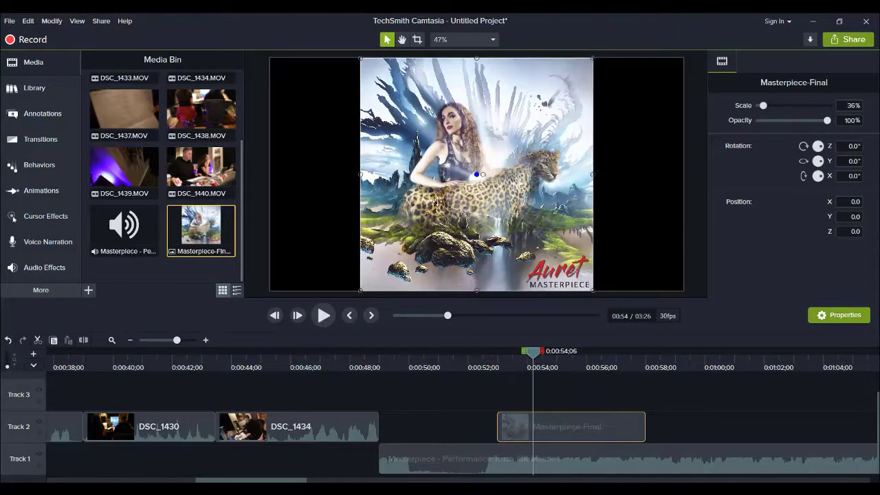
{"action": "left_click_drag", "start_coordinate": [436, 201], "coordinate": [487, 198]}
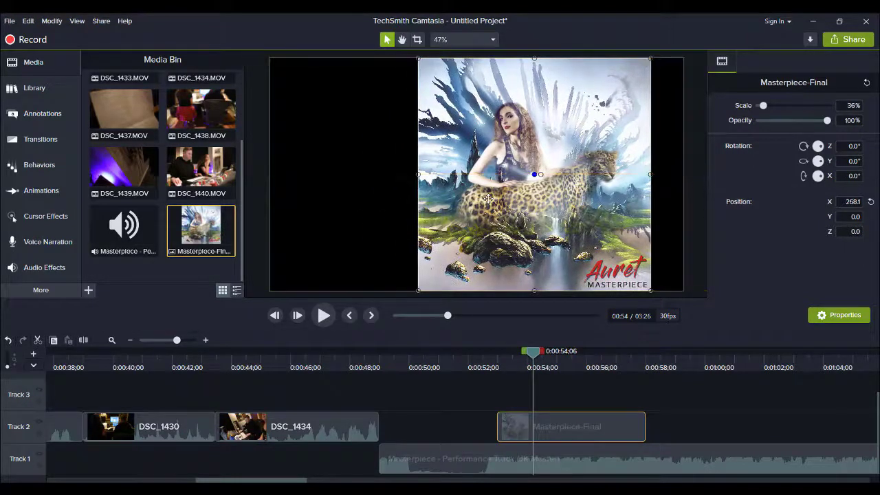
Add a short Fade In to the start of the performance track audio on Track 1 and play from DSC_1434 into the song
{"action": "left_click", "coordinate": [408, 451]}
{"action": "left_click", "coordinate": [385, 364]}
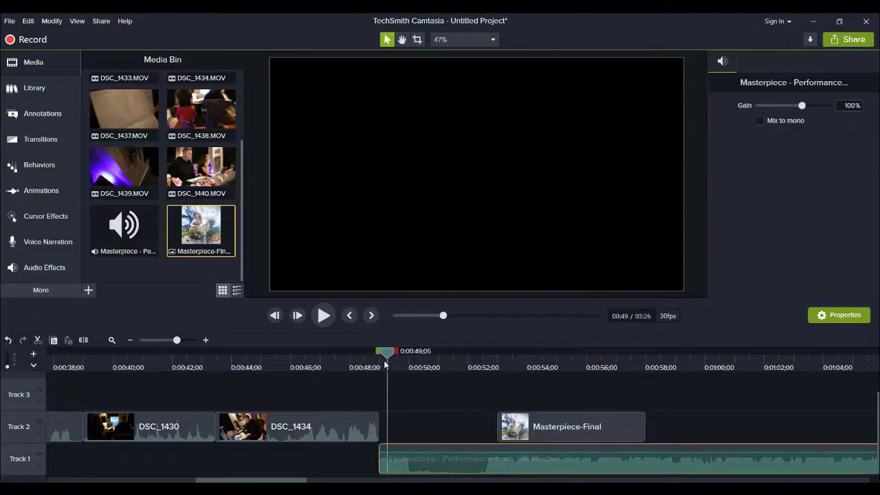
{"action": "key", "text": "space"}
{"action": "left_click_drag", "start_coordinate": [388, 368], "coordinate": [374, 366]}
{"action": "key", "text": "space"}
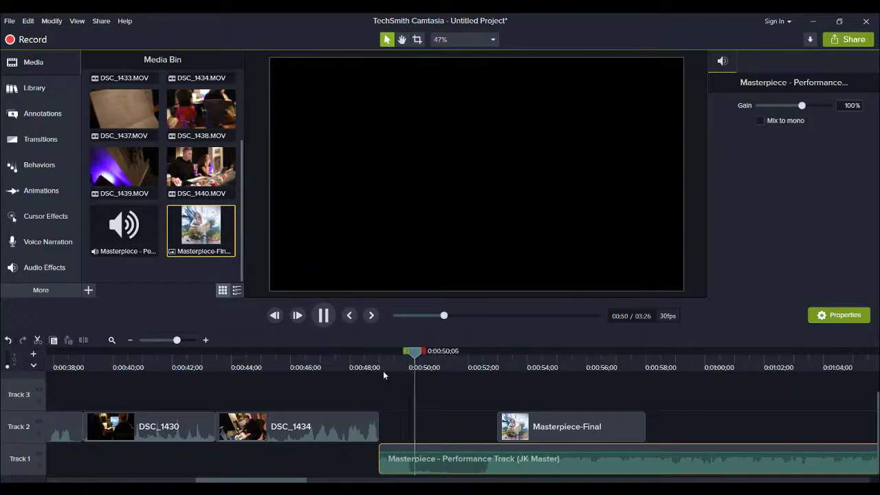
{"action": "key", "text": "space"}
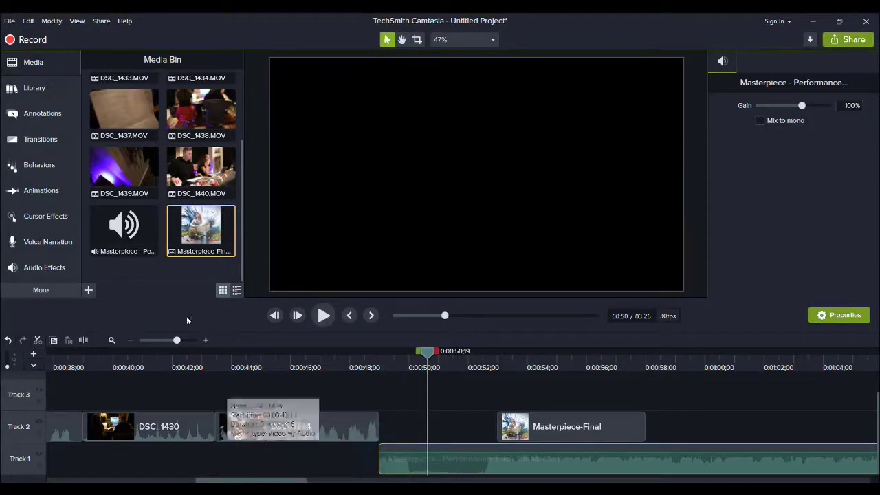
{"action": "left_click", "coordinate": [49, 267]}
{"action": "left_click_drag", "start_coordinate": [316, 313], "coordinate": [406, 471]}
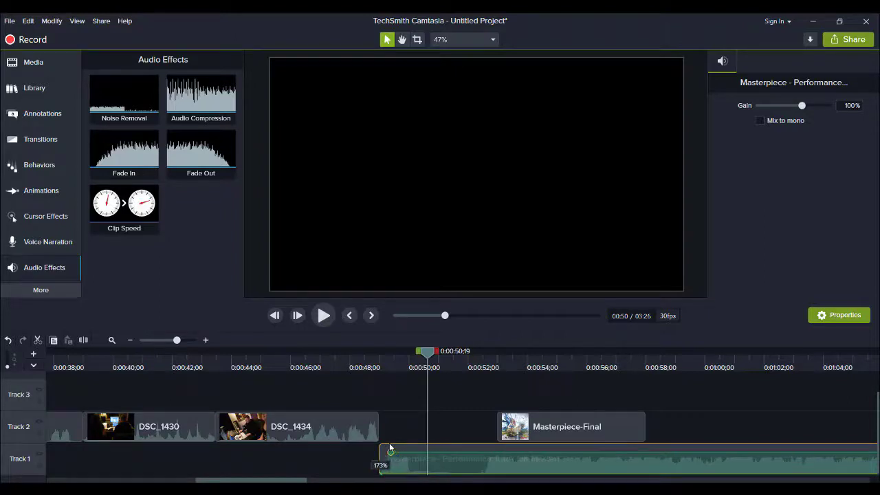
{"action": "left_click_drag", "start_coordinate": [427, 351], "coordinate": [300, 356]}
{"action": "key", "text": "space"}
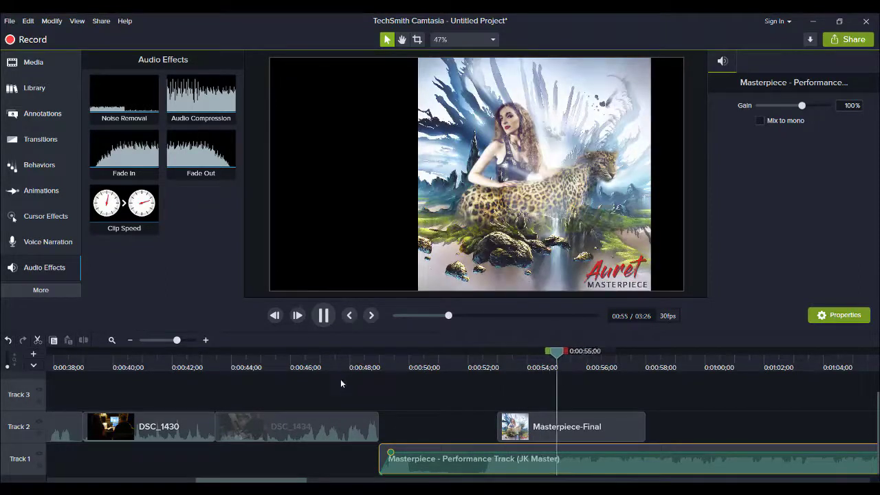
Split the performance track audio on Track 1 at 0:01:16;12 and delete the part after the cut
{"action": "left_click_drag", "start_coordinate": [282, 480], "coordinate": [335, 481]}
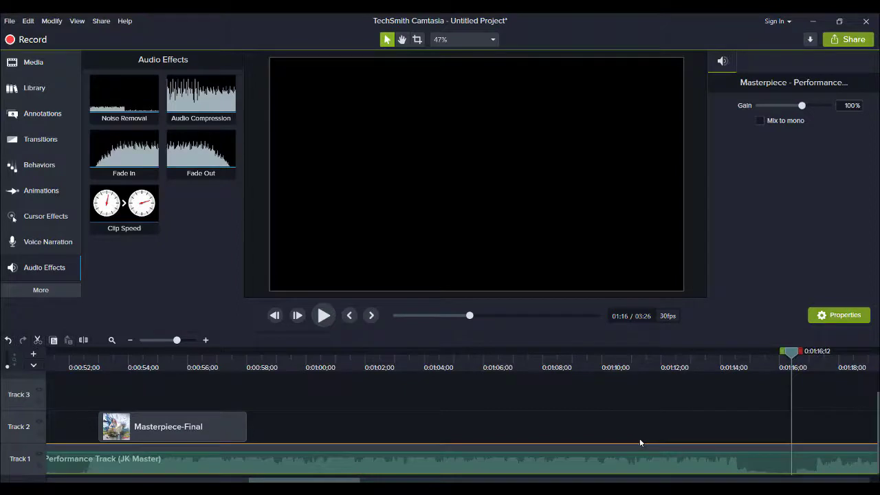
{"action": "key", "text": "s"}
{"action": "left_click", "coordinate": [839, 464]}
{"action": "key", "text": "Delete"}
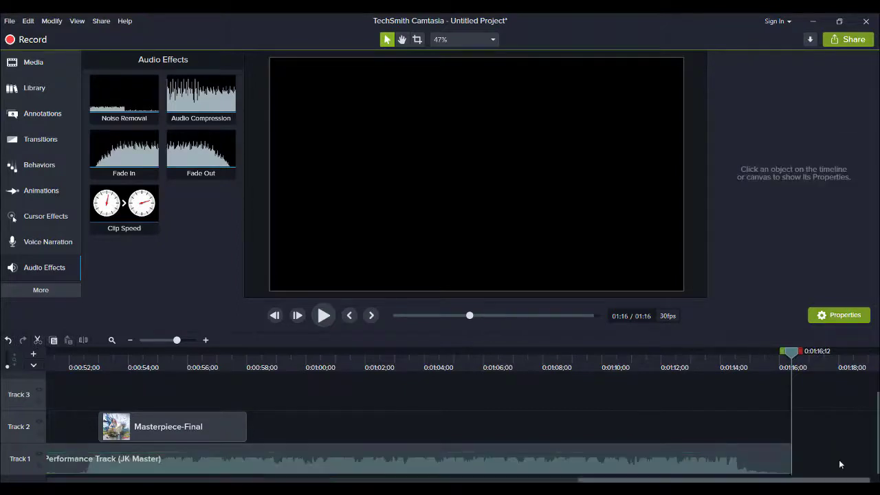
Add a short Fade Out to the end of the performance track audio and play the ending
{"action": "left_click_drag", "start_coordinate": [206, 155], "coordinate": [752, 455]}
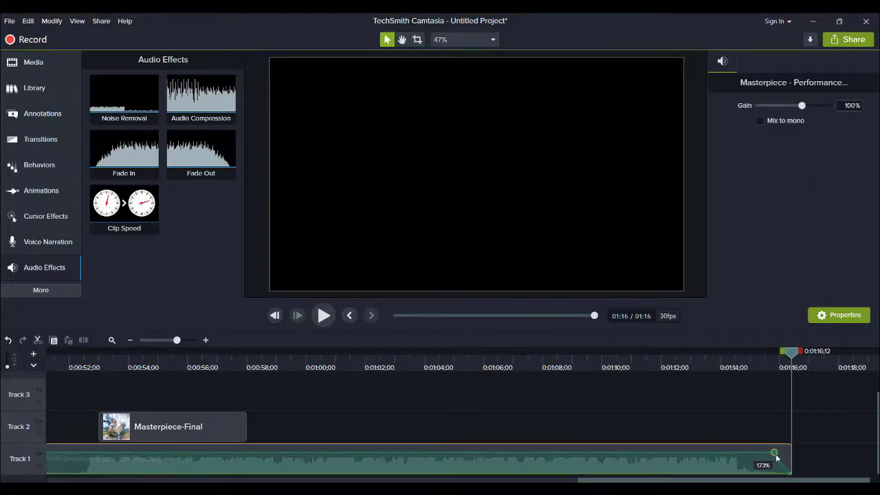
{"action": "left_click", "coordinate": [722, 365]}
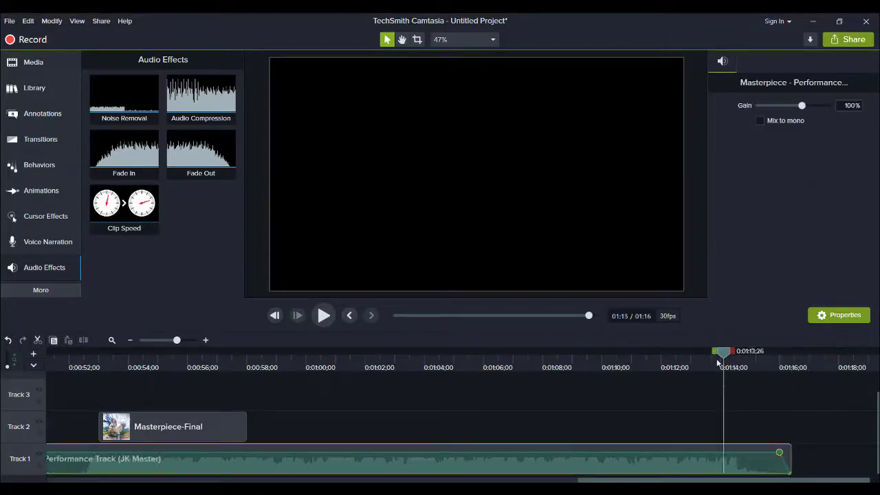
{"action": "key", "text": "space"}
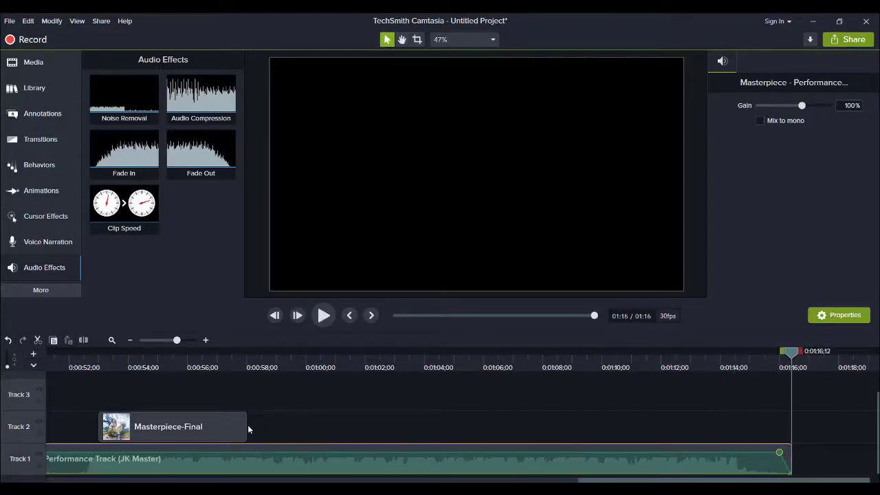
Extend the Masterpiece-Final image on Track 2 to end with the audio at 0:01:16;12
{"action": "left_click_drag", "start_coordinate": [247, 429], "coordinate": [791, 432]}
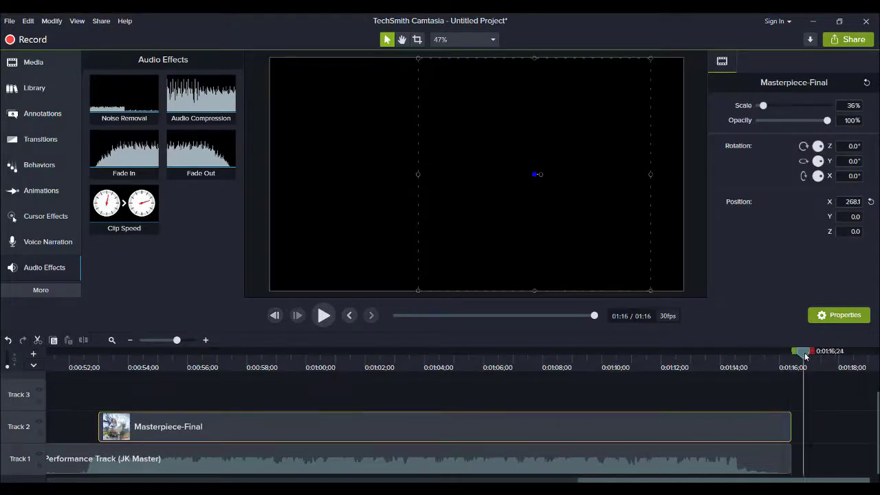
Add Fade through black transitions at the start and end of DSC_1437 on Track 2, and preview the opening
{"action": "left_click", "coordinate": [130, 340]}
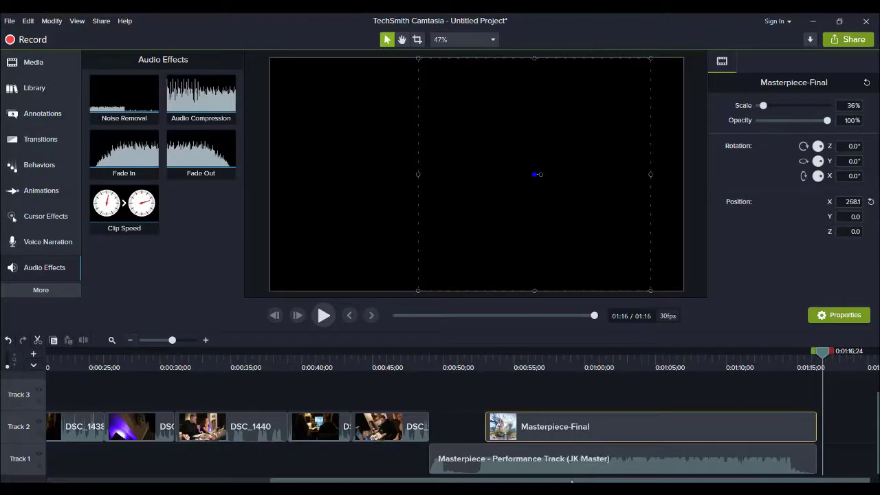
{"action": "left_click_drag", "start_coordinate": [571, 481], "coordinate": [193, 476]}
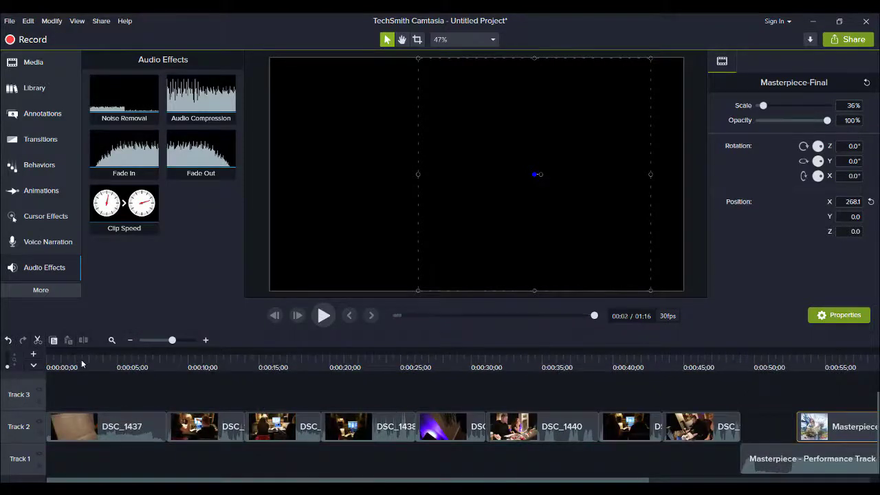
{"action": "left_click", "coordinate": [51, 363]}
{"action": "left_click", "coordinate": [41, 139]}
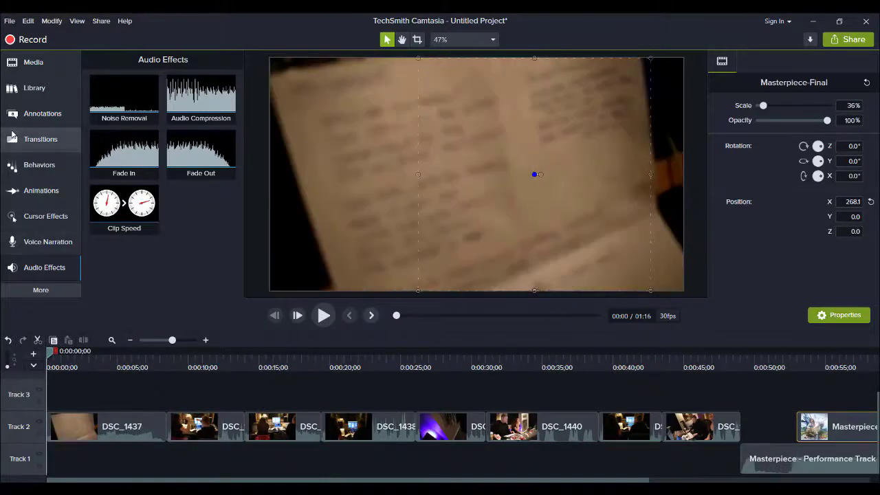
{"action": "left_click_drag", "start_coordinate": [189, 118], "coordinate": [53, 426]}
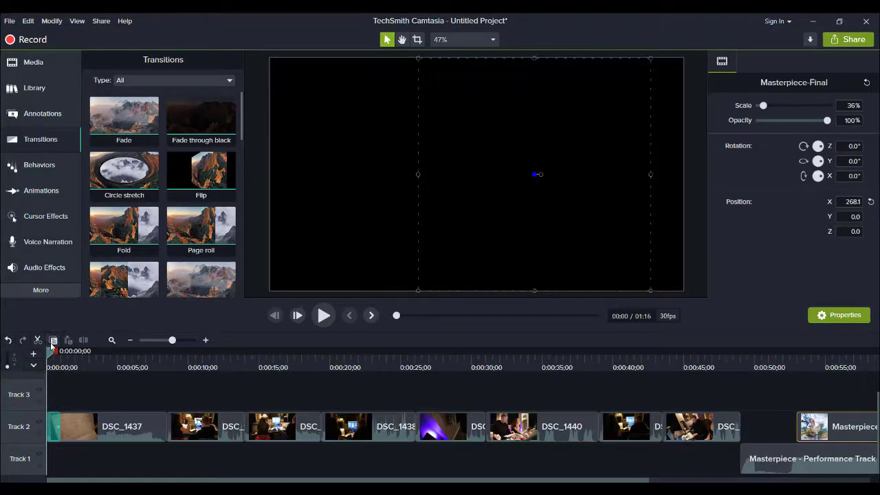
{"action": "key", "text": "space"}
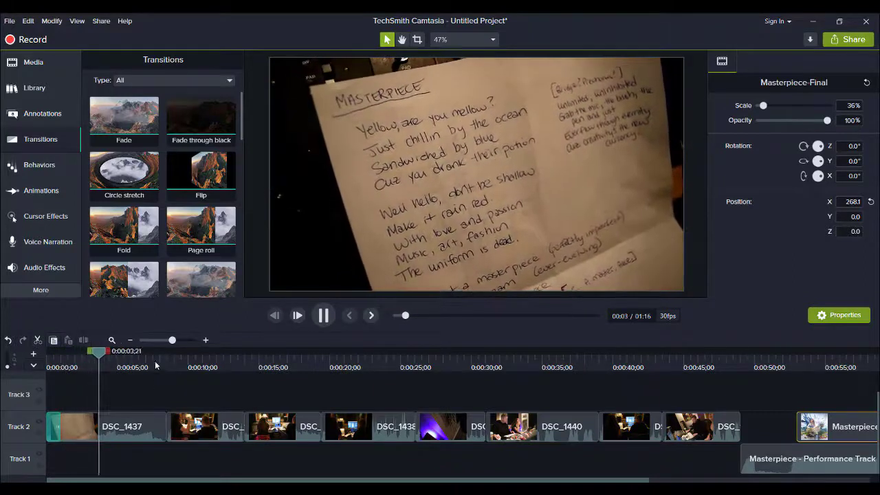
{"action": "key", "text": "space"}
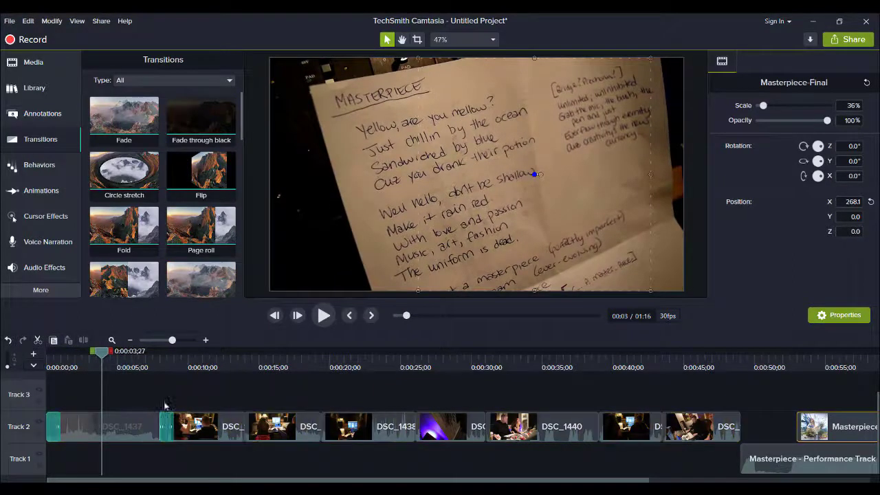
Add Fade through black transitions at the next four cuts on Track 2, up to the start of DSC_1440
{"action": "left_click_drag", "start_coordinate": [196, 132], "coordinate": [240, 433]}
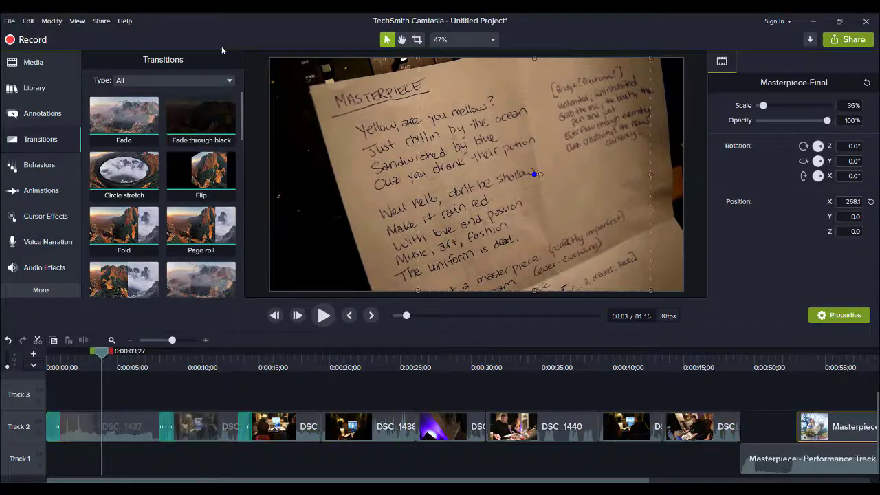
{"action": "left_click_drag", "start_coordinate": [187, 102], "coordinate": [317, 426]}
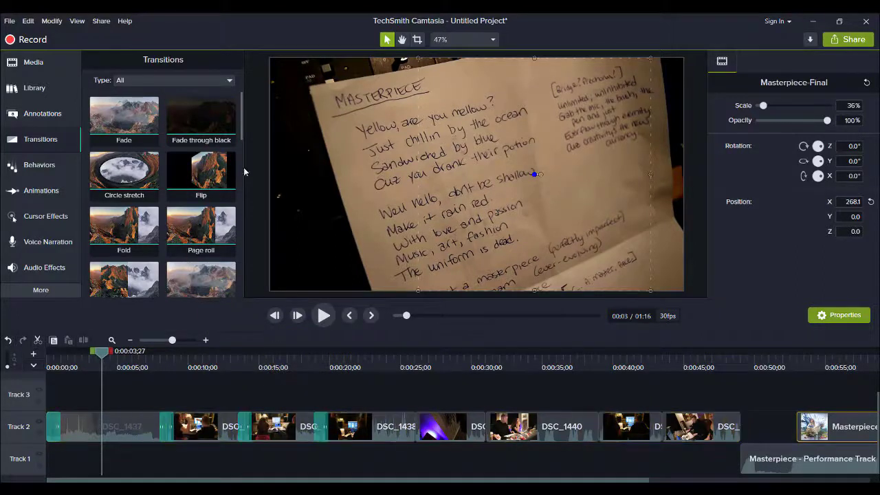
{"action": "left_click_drag", "start_coordinate": [191, 112], "coordinate": [414, 426]}
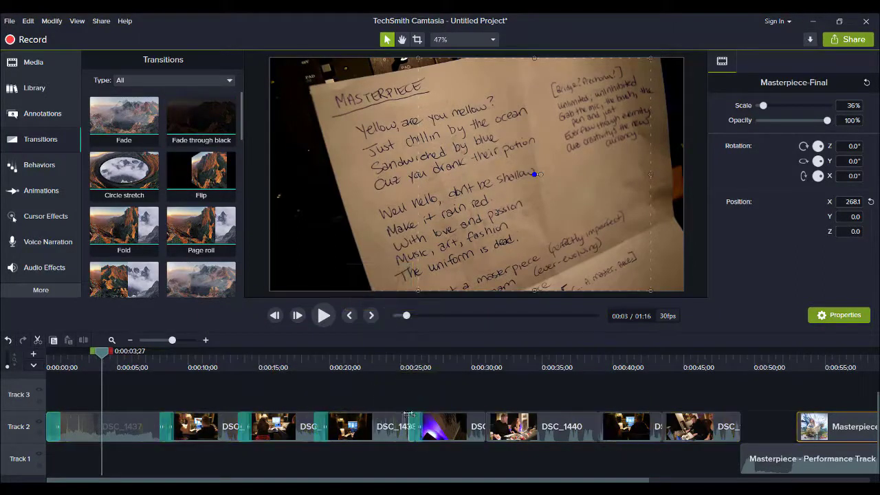
{"action": "left_click_drag", "start_coordinate": [198, 135], "coordinate": [485, 427]}
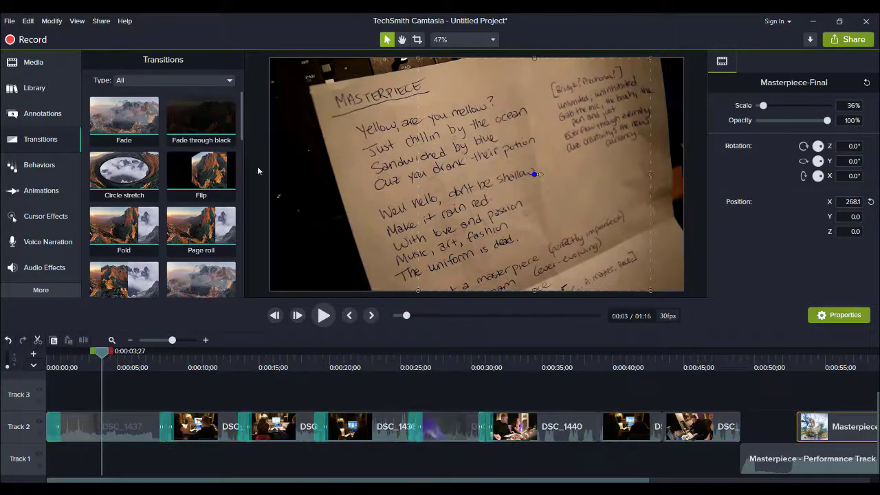
Add Fade through black transitions at the last two clip joins and at the end of the final DSC clip on Track 2
{"action": "left_click_drag", "start_coordinate": [184, 115], "coordinate": [597, 426]}
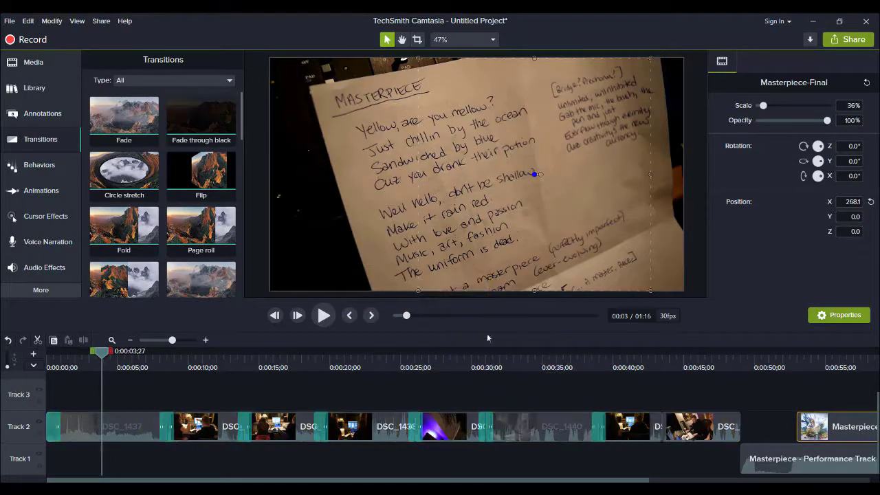
{"action": "left_click_drag", "start_coordinate": [192, 121], "coordinate": [658, 426]}
{"action": "left_click_drag", "start_coordinate": [189, 118], "coordinate": [737, 427]}
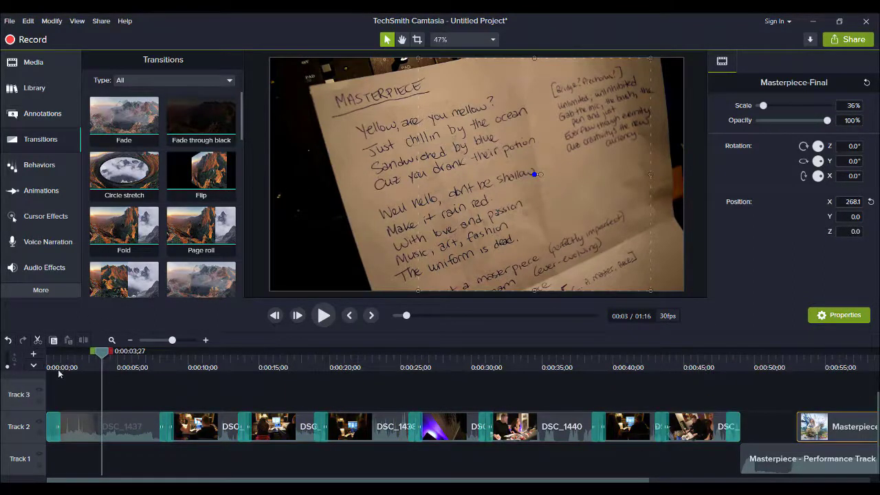
Play the timeline from the beginning and remove the fade transition at the end of the last DSC clip
{"action": "left_click_drag", "start_coordinate": [56, 357], "coordinate": [0, 346]}
{"action": "key", "text": "space"}
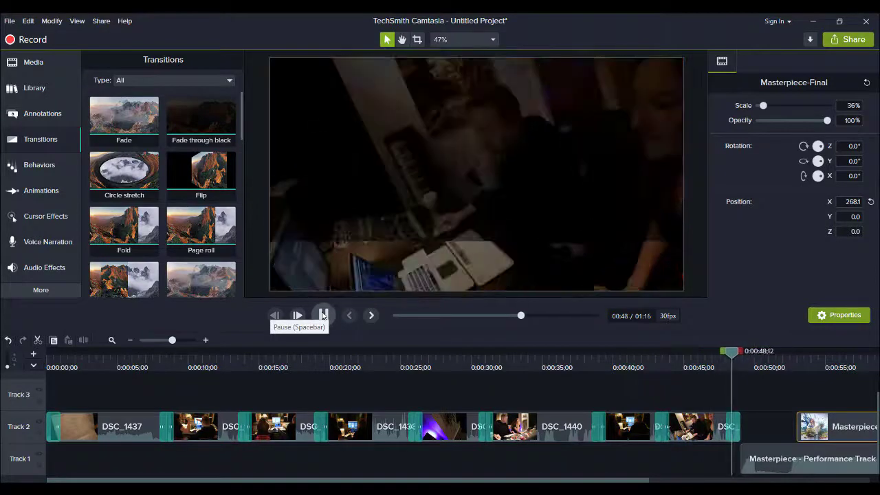
{"action": "left_click", "coordinate": [734, 439]}
{"action": "left_click", "coordinate": [735, 442]}
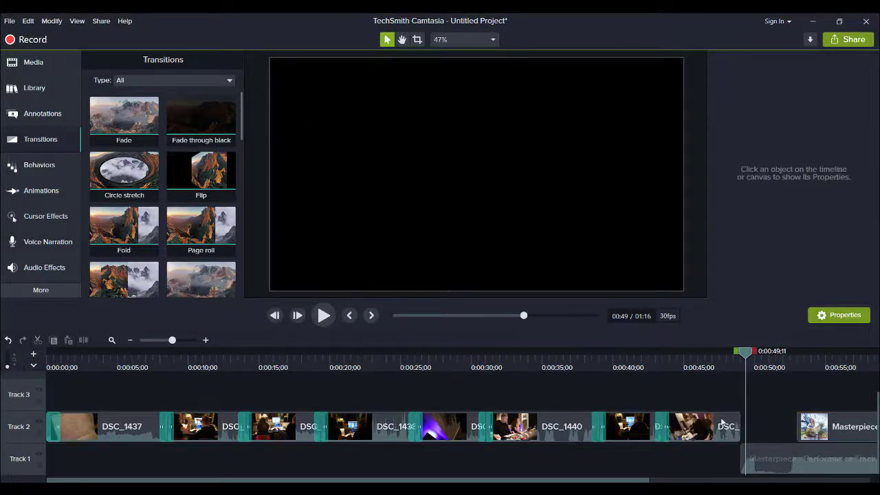
Replay the section from the last DSC clip into the Masterpiece-Final image to check the ending
{"action": "left_click", "coordinate": [687, 361]}
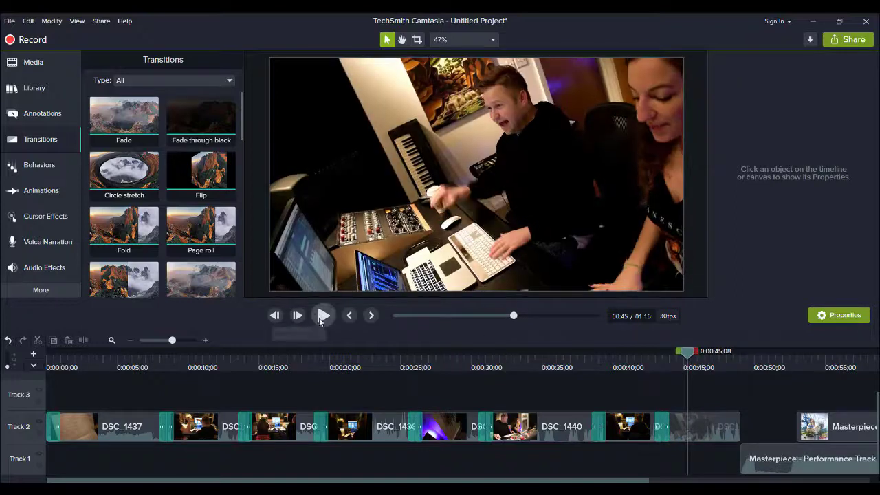
{"action": "left_click", "coordinate": [320, 319]}
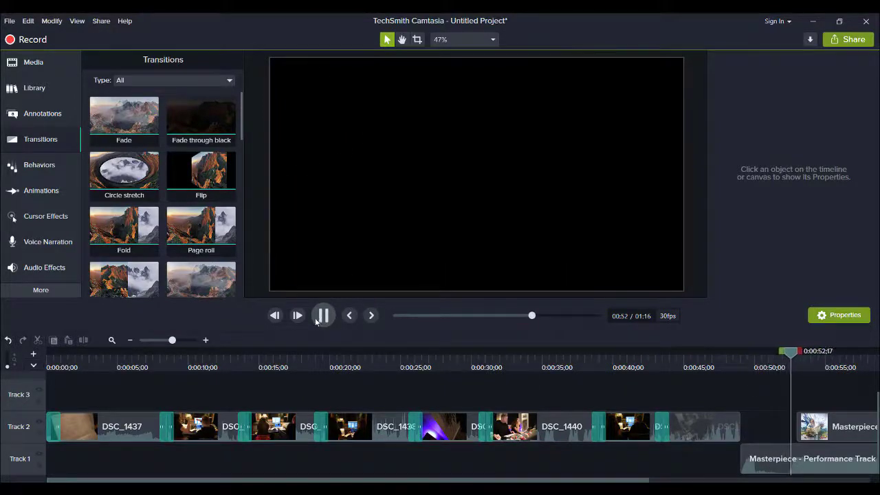
{"action": "key", "text": "space"}
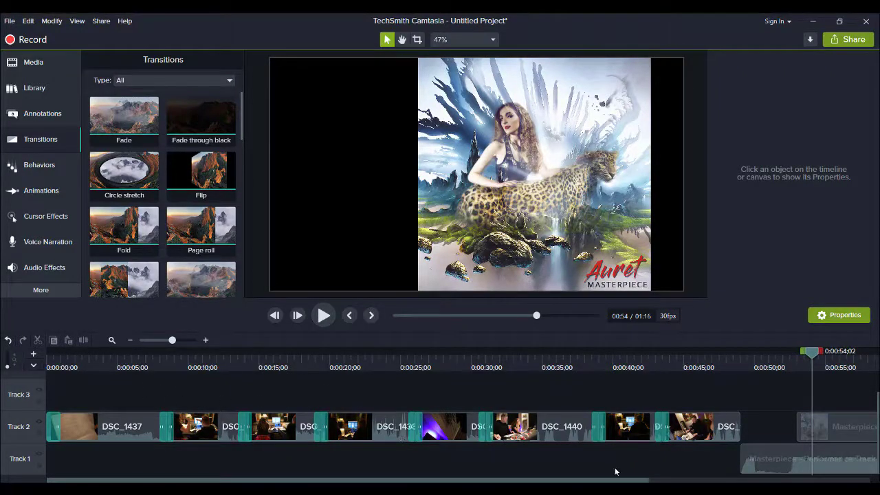
{"action": "left_click", "coordinate": [762, 358]}
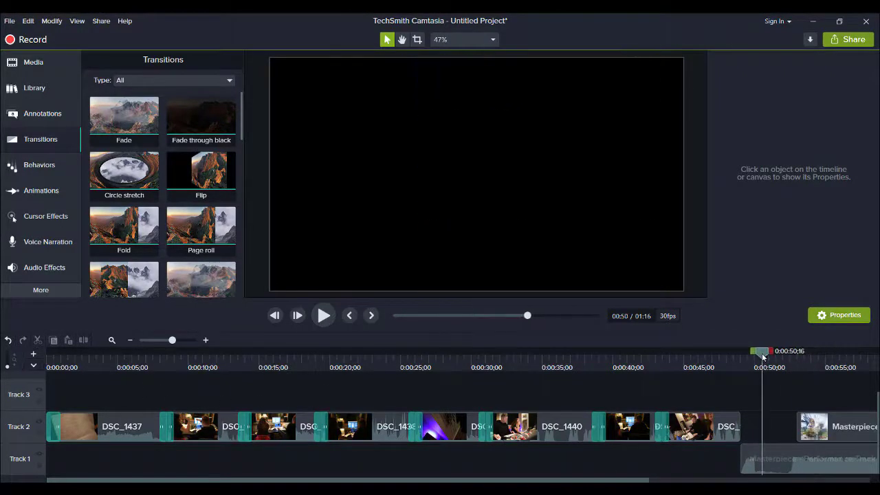
{"action": "left_click_drag", "start_coordinate": [775, 358], "coordinate": [747, 363]}
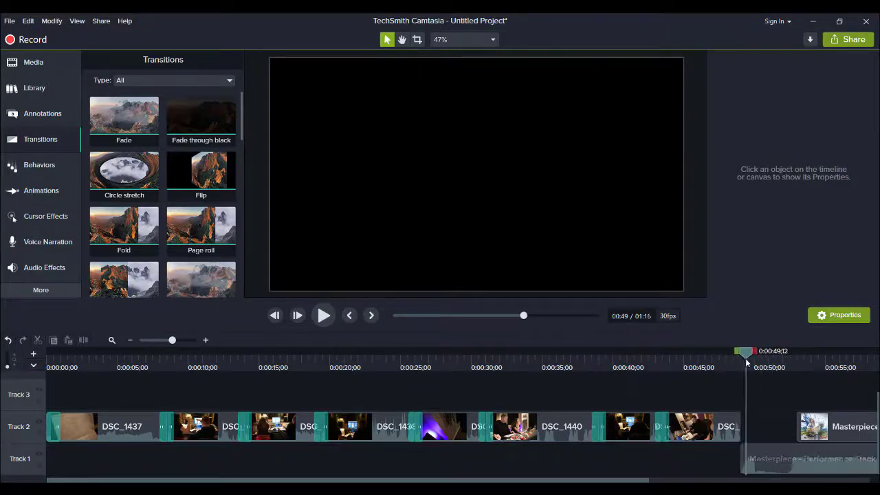
{"action": "left_click", "coordinate": [319, 325]}
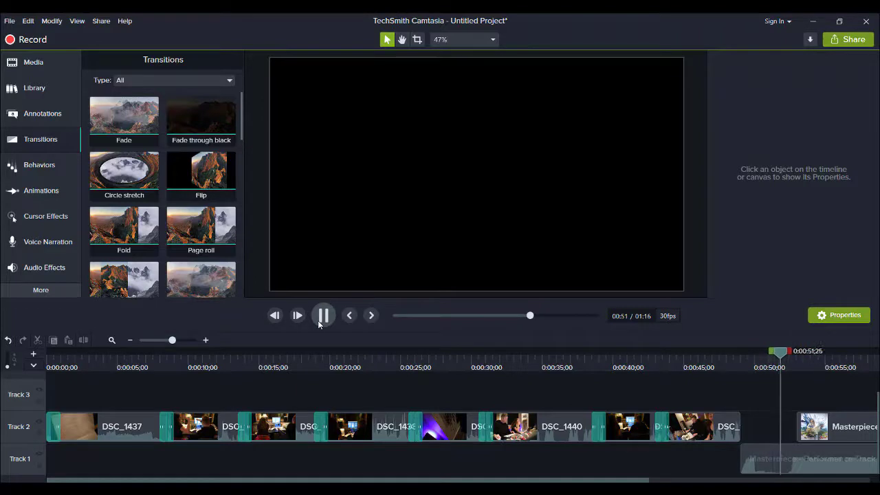
{"action": "left_click", "coordinate": [320, 320]}
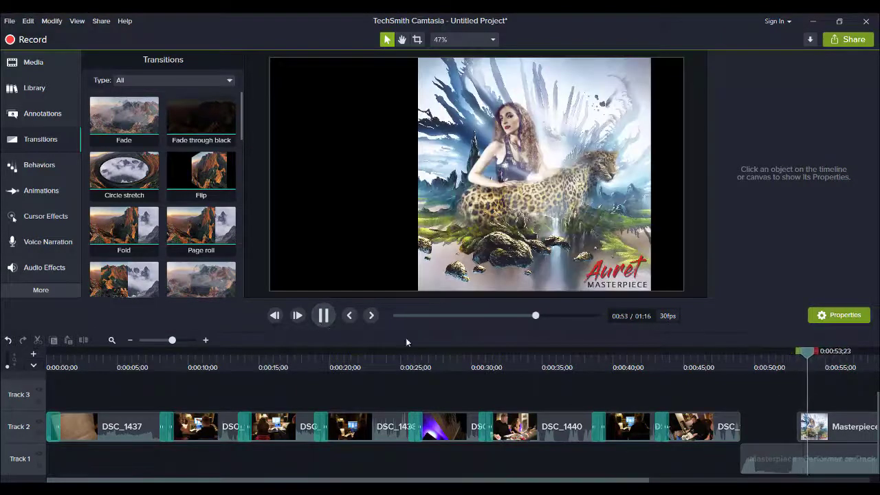
Apply the Pop Up behavior to the Masterpiece-Final image and preview its entrance from just before the clip
{"action": "left_click", "coordinate": [28, 165]}
{"action": "left_click_drag", "start_coordinate": [184, 208], "coordinate": [835, 425]}
{"action": "left_click_drag", "start_coordinate": [310, 480], "coordinate": [531, 480]}
{"action": "left_click", "coordinate": [483, 359]}
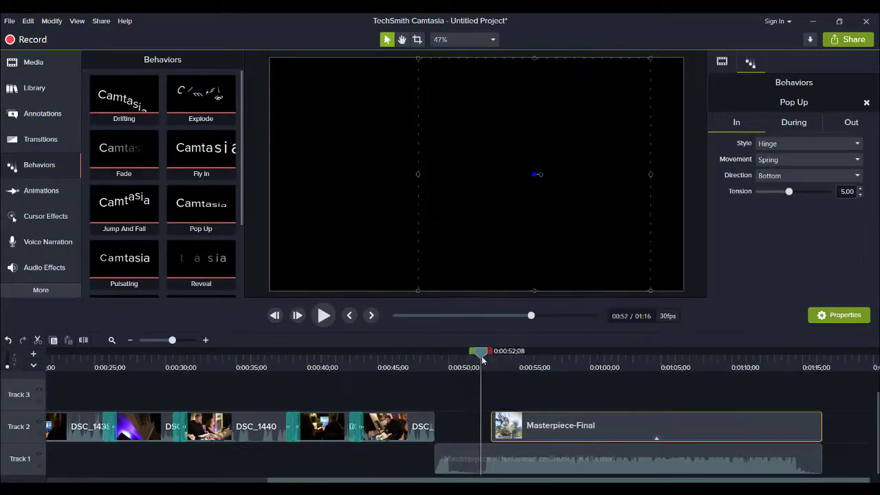
{"action": "left_click", "coordinate": [323, 315]}
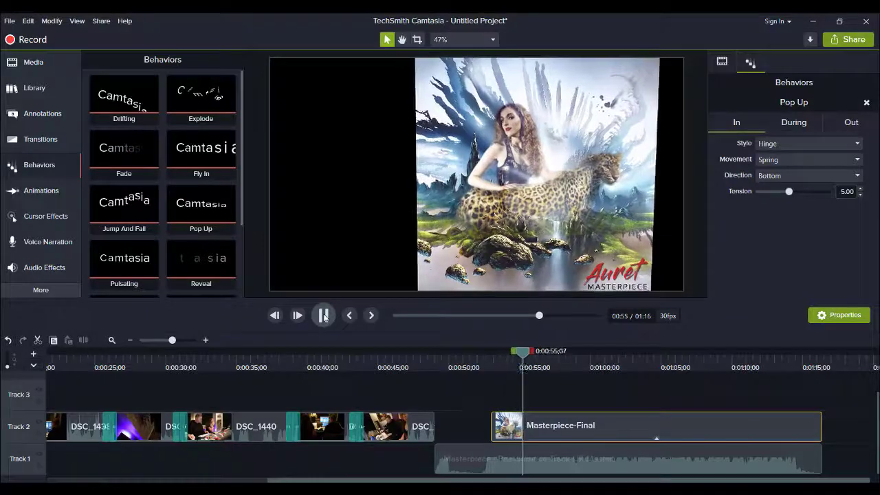
{"action": "left_click", "coordinate": [323, 315]}
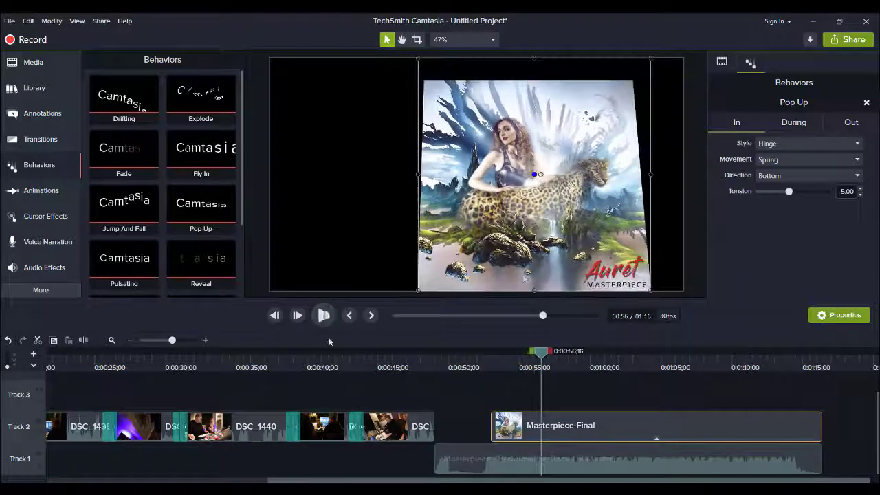
Set the Pop Up behavior's During and Out styles to None
{"action": "left_click", "coordinate": [797, 124]}
{"action": "left_click", "coordinate": [790, 144]}
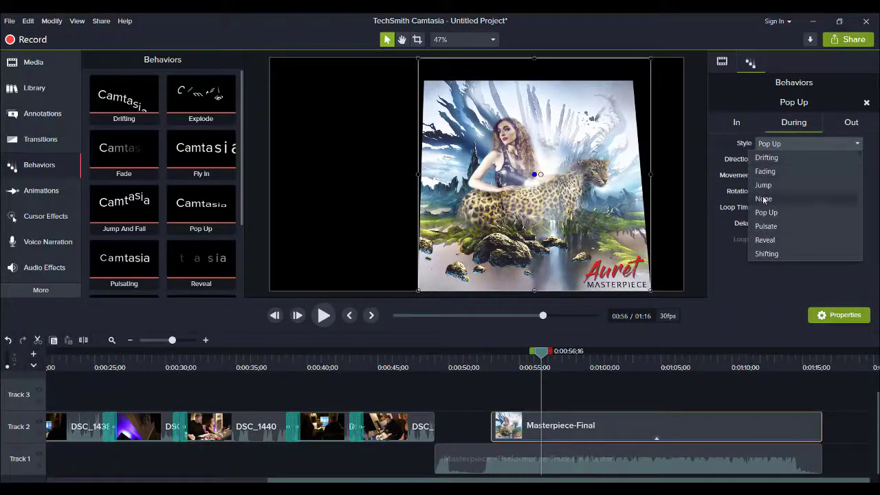
{"action": "left_click", "coordinate": [763, 198]}
{"action": "left_click", "coordinate": [848, 123]}
{"action": "left_click", "coordinate": [799, 144]}
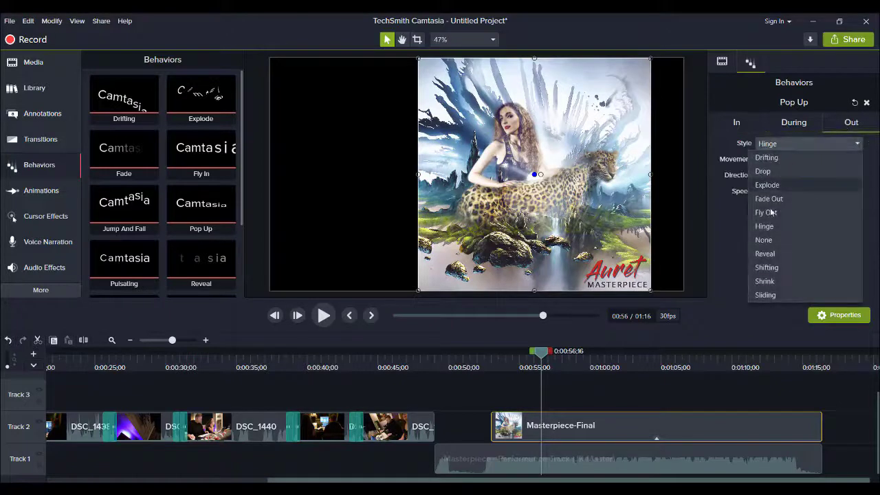
{"action": "left_click", "coordinate": [764, 240]}
Preview the Masterpiece-Final image's entrance again from just before the clip starts
{"action": "left_click", "coordinate": [484, 370]}
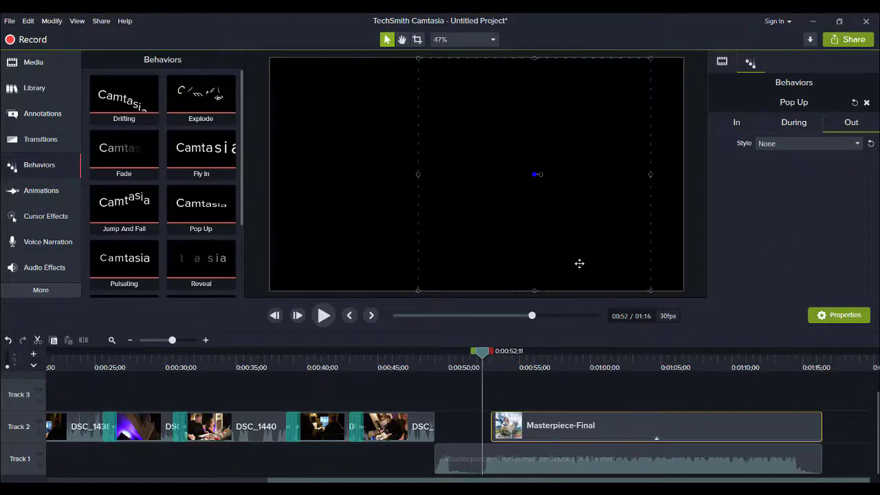
{"action": "left_click", "coordinate": [587, 368]}
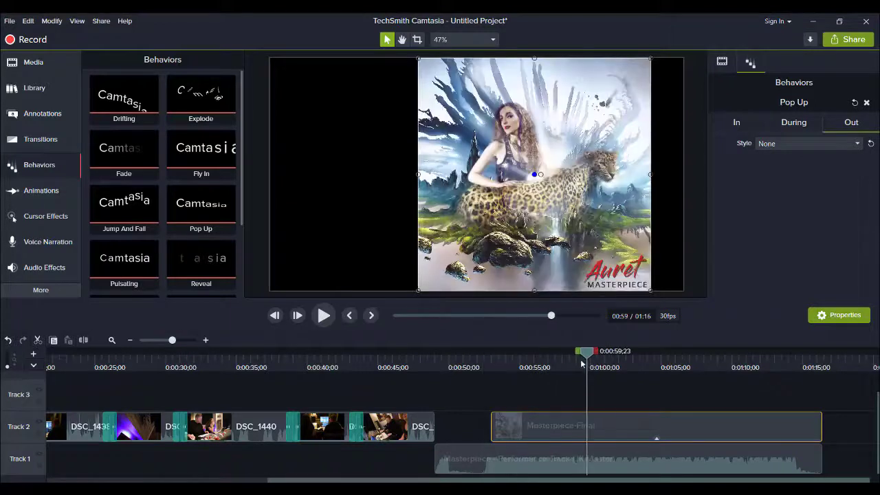
{"action": "left_click", "coordinate": [442, 359]}
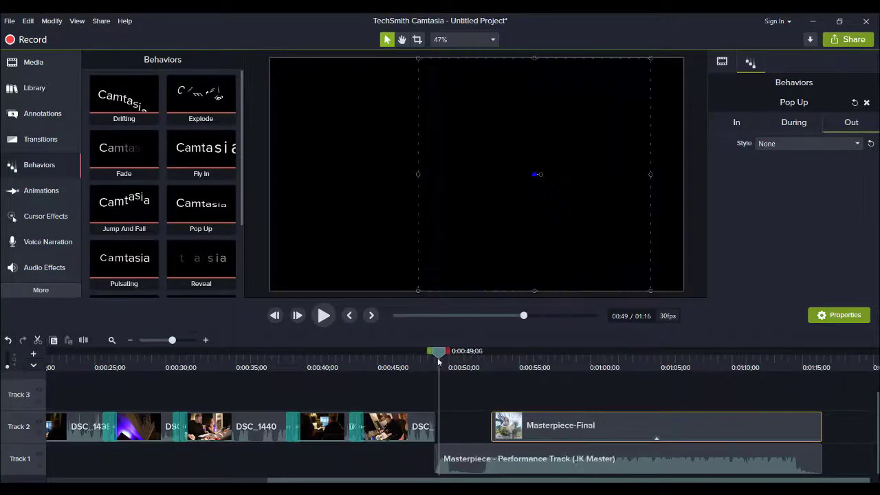
{"action": "left_click_drag", "start_coordinate": [441, 359], "coordinate": [459, 361]}
{"action": "left_click", "coordinate": [485, 361]}
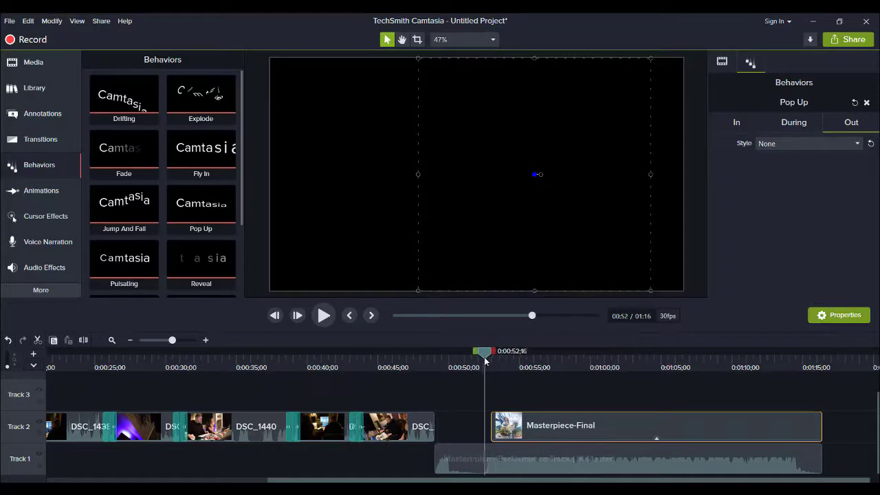
{"action": "left_click", "coordinate": [321, 324]}
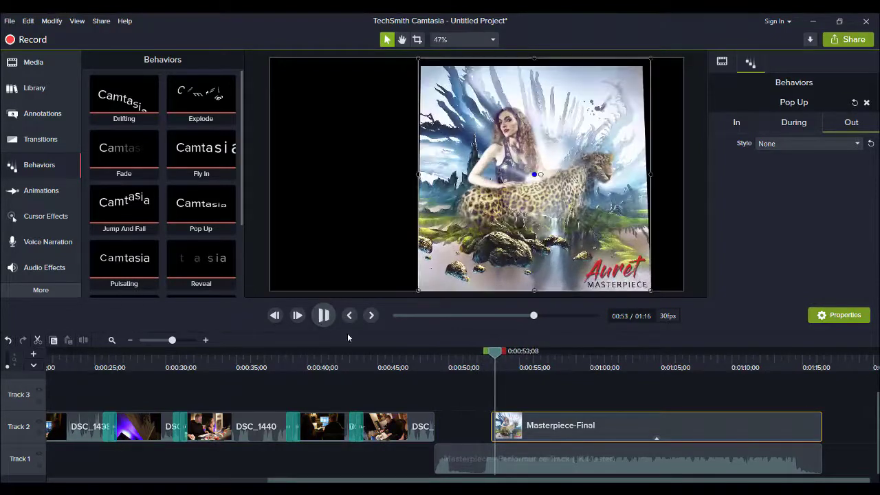
Add a plain text callout on Track 3 spanning the Masterpiece-Final clip and bring the playhead to 0:00:53;22
{"action": "left_click", "coordinate": [38, 113]}
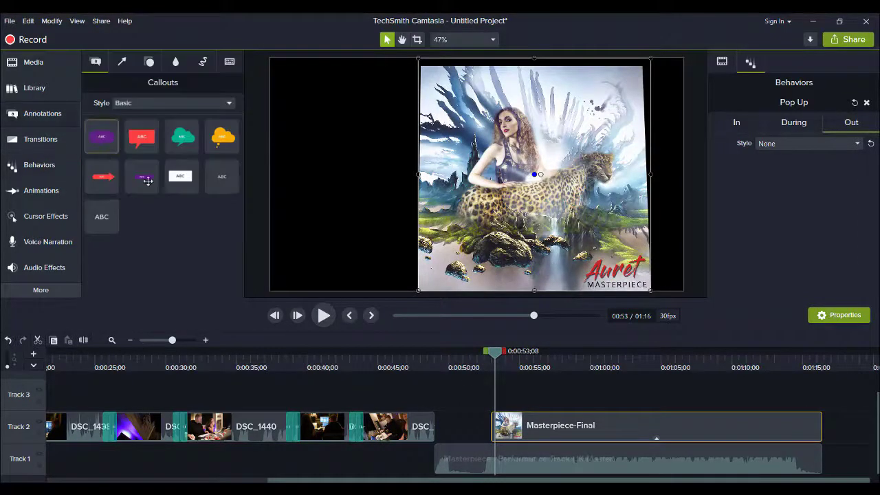
{"action": "left_click_drag", "start_coordinate": [103, 217], "coordinate": [822, 397]}
{"action": "left_click", "coordinate": [486, 354]}
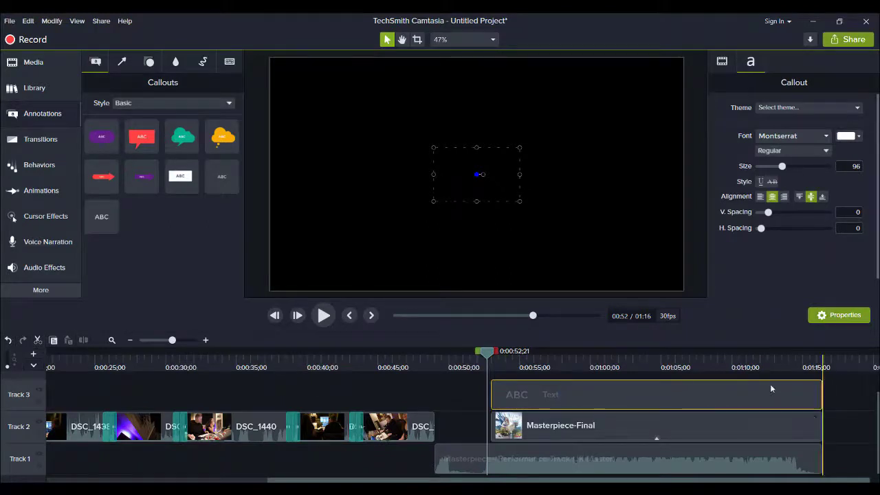
{"action": "left_click_drag", "start_coordinate": [486, 353], "coordinate": [500, 356]}
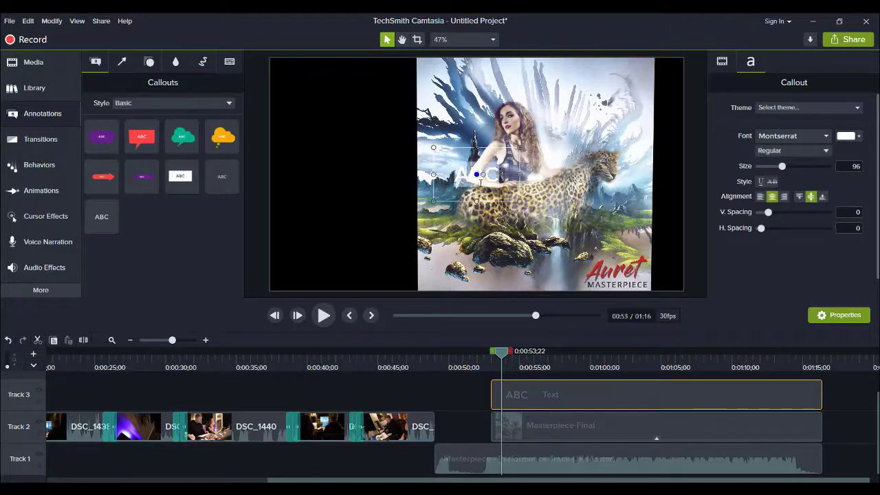
Replace the callout text with "Listen to Masterpiece" and move it onto the black area beside the artwork
{"action": "key", "text": "BackSpace"}
{"action": "type", "text": "List"}
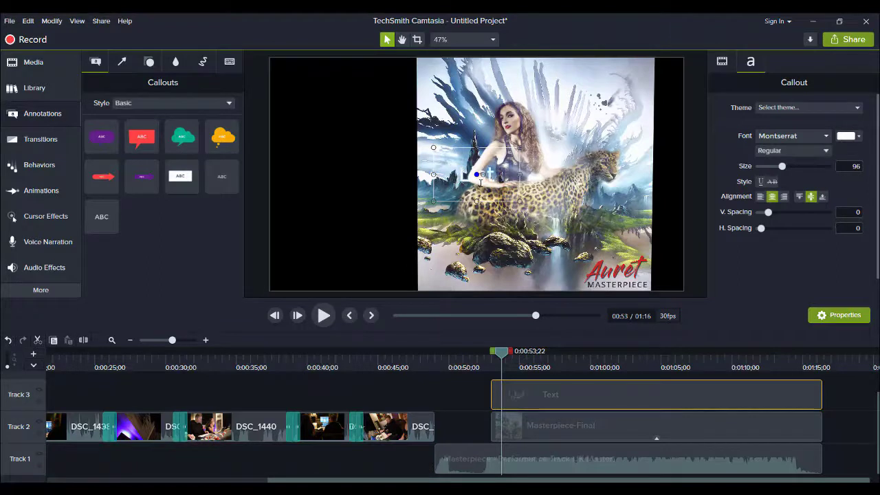
{"action": "type", "text": "en to Mas"}
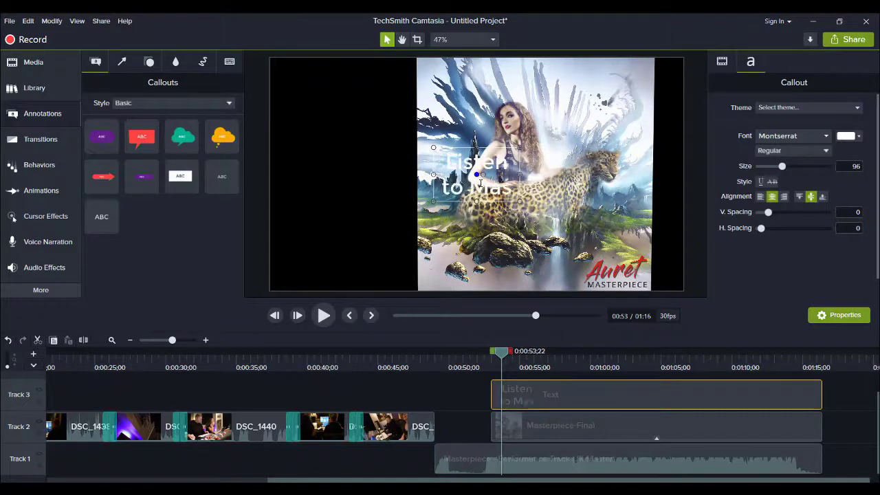
{"action": "type", "text": "terpiece"}
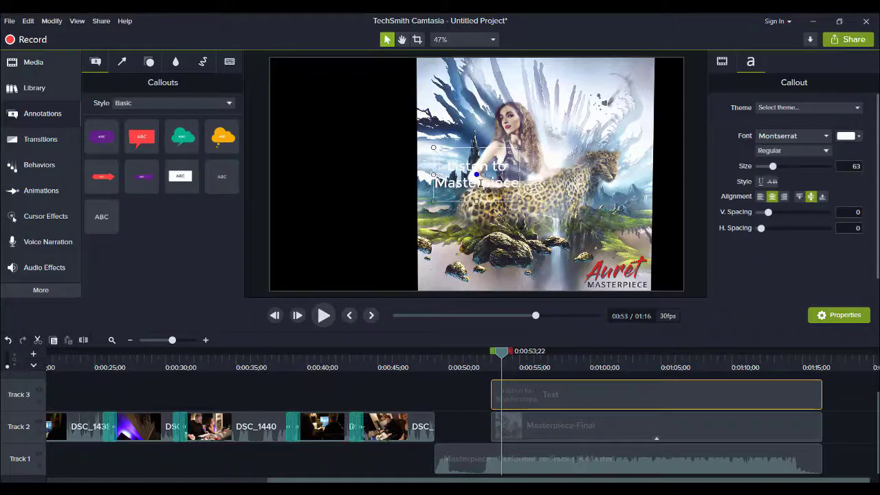
{"action": "left_click_drag", "start_coordinate": [510, 174], "coordinate": [374, 154]}
Import the spotify logo image, place it on Track 4 at the artwork's start, and shrink it to fit beneath the callout text
{"action": "left_click", "coordinate": [34, 62]}
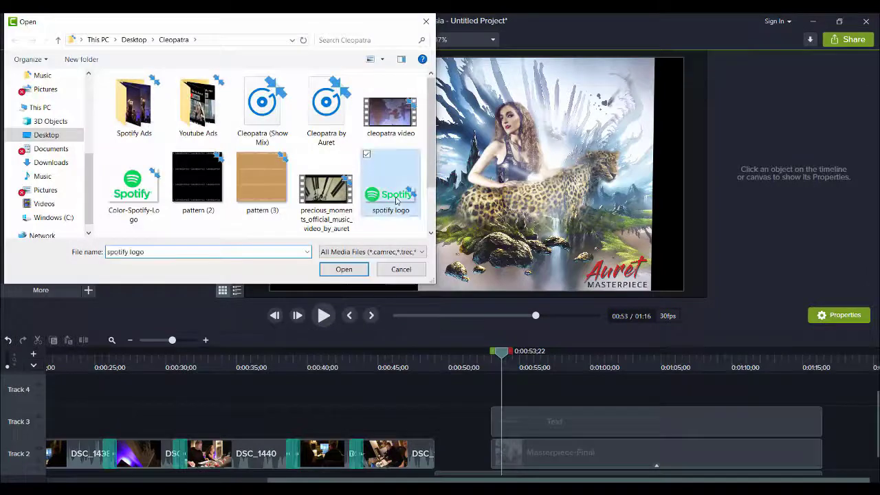
{"action": "key", "text": "Return"}
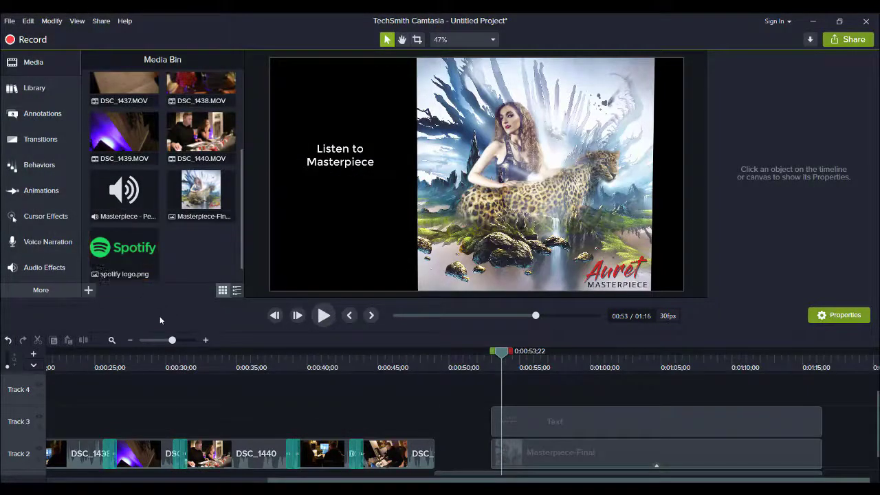
{"action": "left_click_drag", "start_coordinate": [124, 251], "coordinate": [502, 389]}
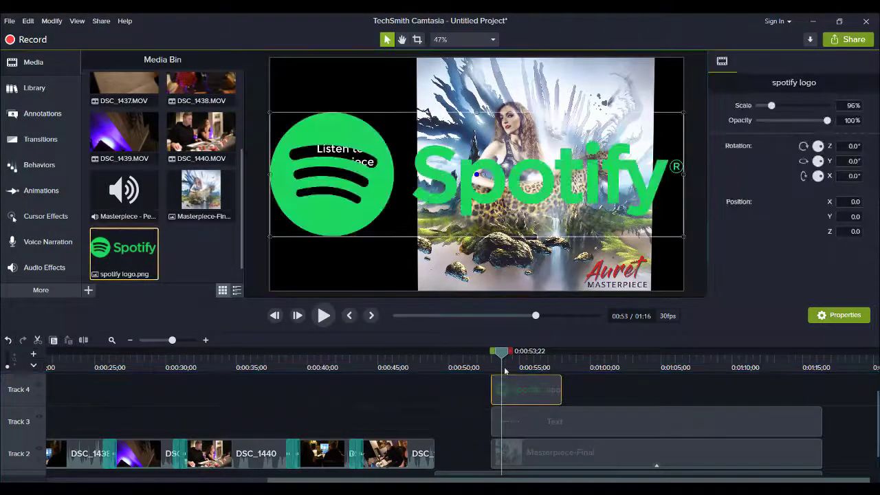
{"action": "left_click_drag", "start_coordinate": [683, 112], "coordinate": [360, 215]}
Put quotation marks around Masterpiece in the callout text, without a trailing "on", and move the callout slightly closer to the Spotify logo
{"action": "left_click", "coordinate": [369, 161]}
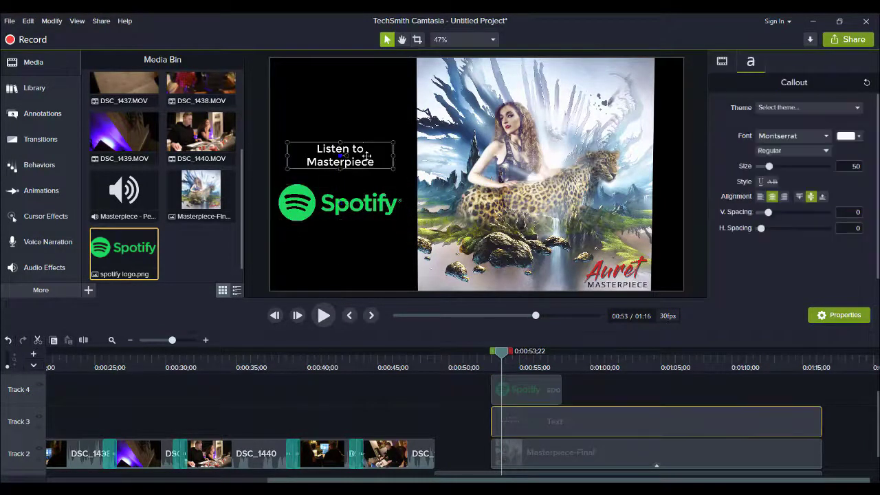
{"action": "double_click", "coordinate": [369, 160]}
{"action": "left_click", "coordinate": [371, 161]}
{"action": "type", "text": "on"}
{"action": "type", "text": "\""}
{"action": "type", "text": "\""}
{"action": "left_click_drag", "start_coordinate": [337, 162], "coordinate": [335, 167]}
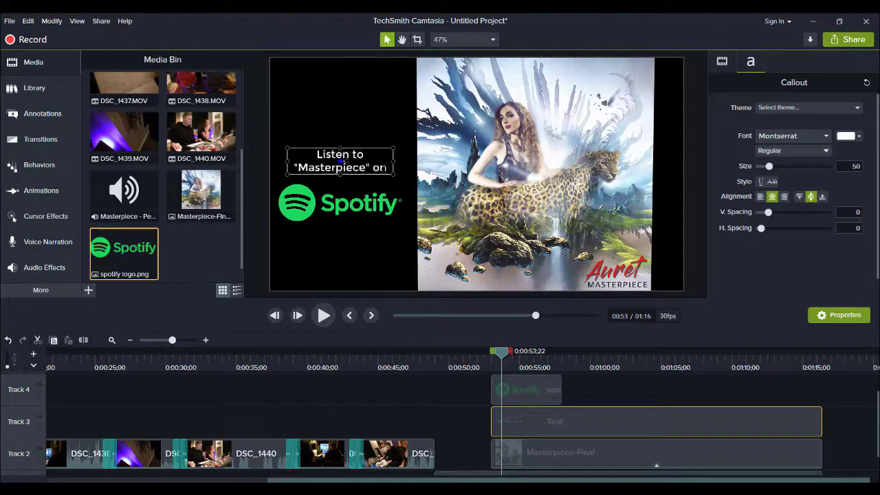
{"action": "key", "text": "BackSpace"}
{"action": "key", "text": "BackSpace"}
{"action": "key", "text": "BackSpace"}
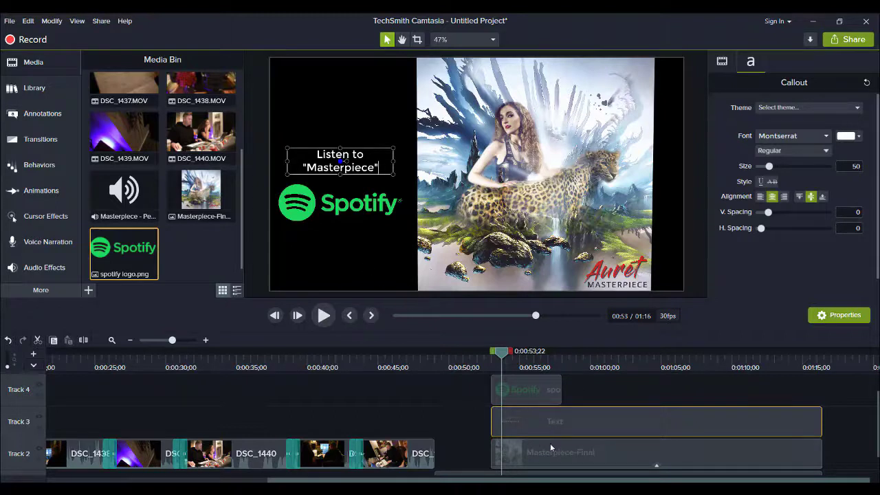
Paste a copy of the "Listen to Masterpiece" callout on Track 5 and place it below the Spotify logo
{"action": "scroll", "coordinate": [546, 437], "scroll_direction": "up", "scroll_amount": 1}
{"action": "key", "text": "ctrl+v"}
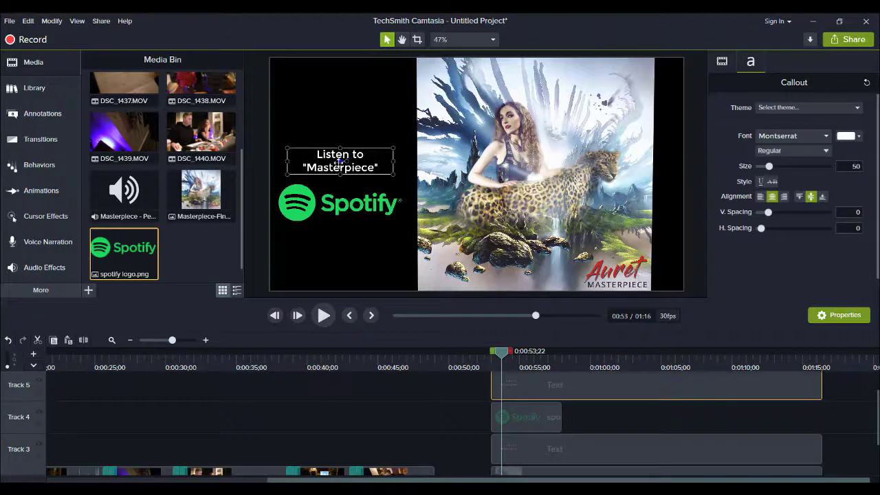
{"action": "left_click_drag", "start_coordinate": [340, 161], "coordinate": [337, 246]}
Replace the copied callout's text with "November 15th"
{"action": "double_click", "coordinate": [337, 246]}
{"action": "type", "text": "N"}
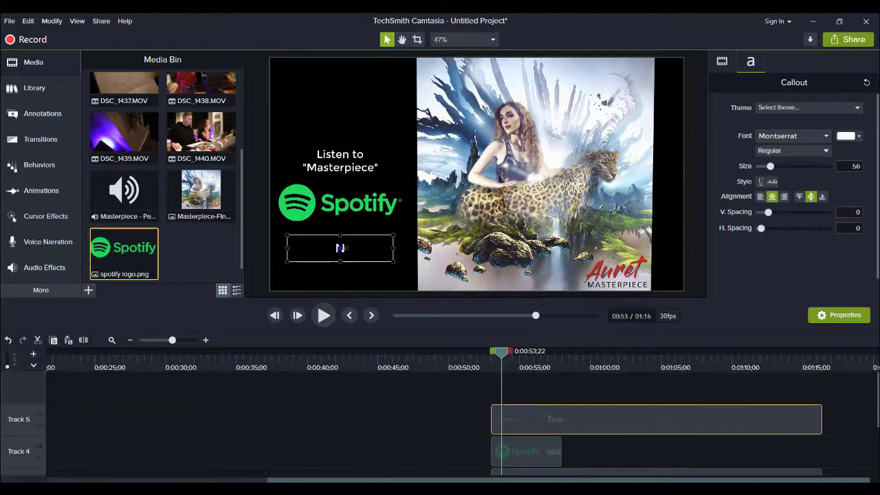
{"action": "type", "text": "ovember "}
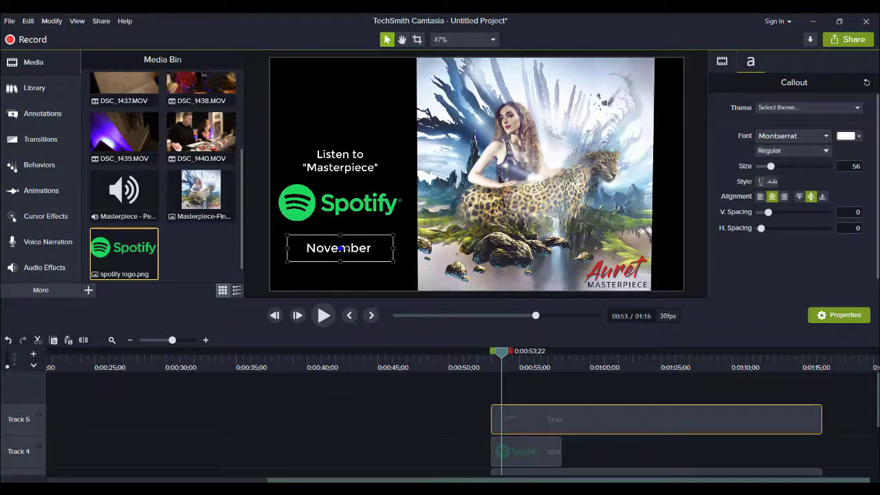
{"action": "type", "text": "15h"}
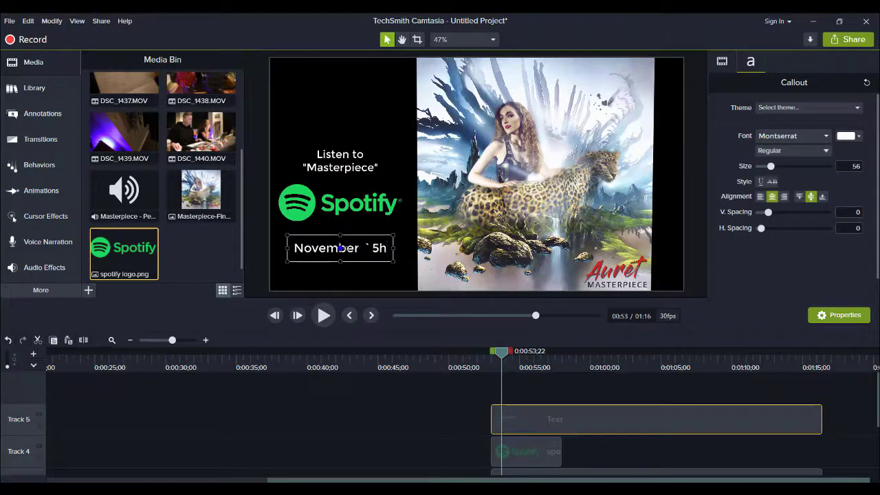
{"action": "key", "text": "BackSpace"}
{"action": "key", "text": "BackSpace"}
{"action": "key", "text": "BackSpace"}
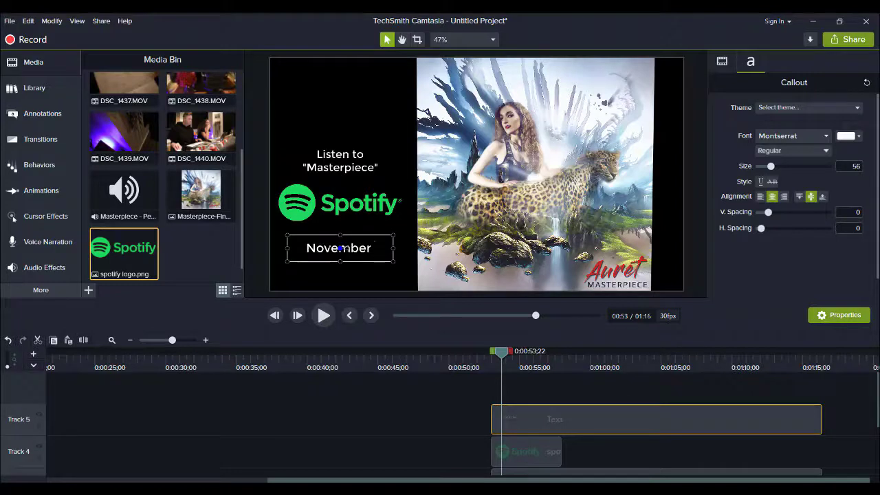
{"action": "type", "text": "1th"}
{"action": "key", "text": "BackSpace"}
{"action": "key", "text": "BackSpace"}
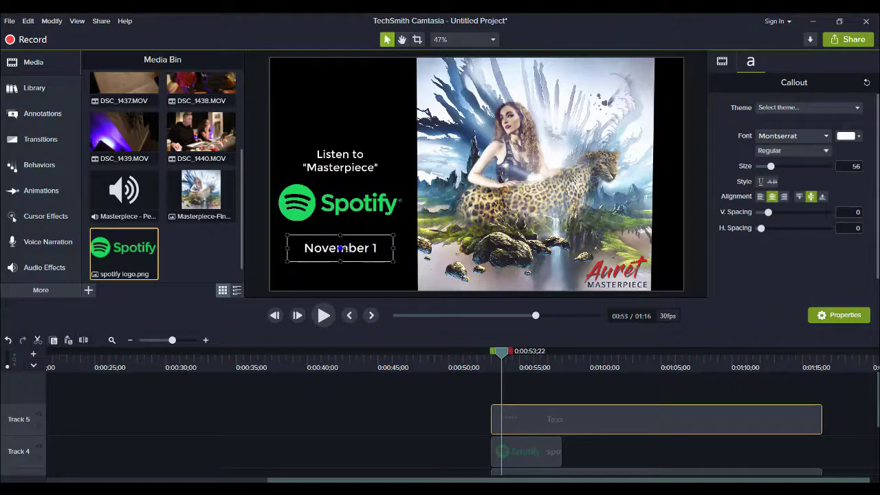
{"action": "type", "text": "5th"}
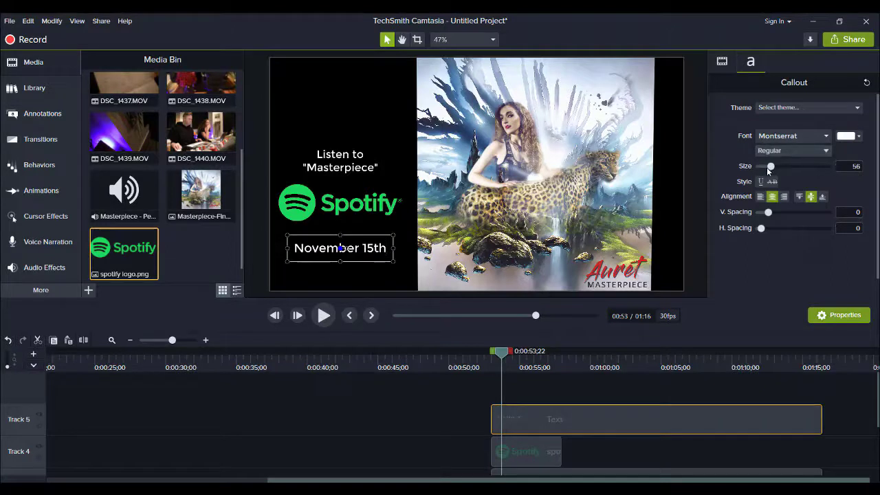
Reduce the November 15th callout's font size to 43 and move it up directly beneath the Spotify logo
{"action": "left_click", "coordinate": [371, 284]}
{"action": "left_click", "coordinate": [362, 249]}
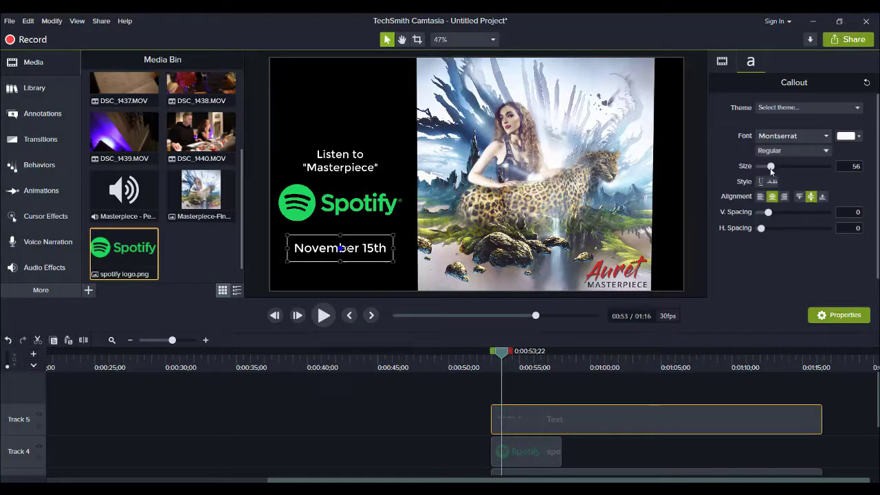
{"action": "left_click_drag", "start_coordinate": [770, 171], "coordinate": [766, 172]}
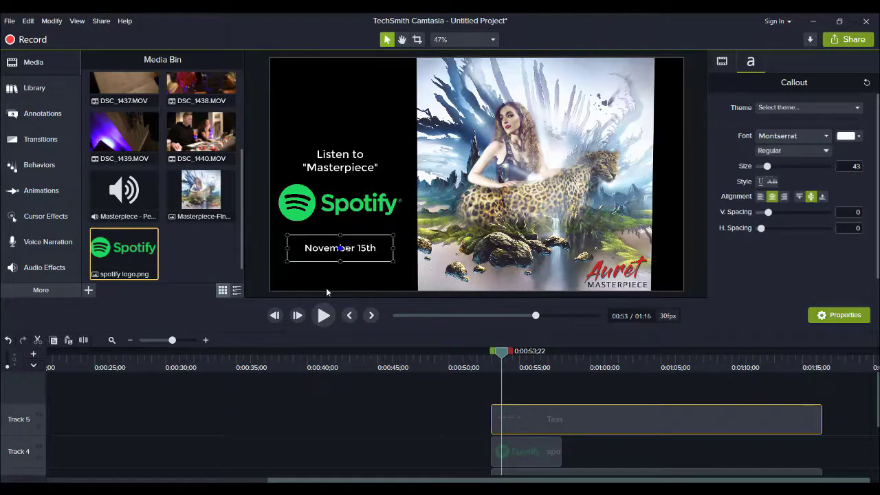
{"action": "left_click_drag", "start_coordinate": [357, 252], "coordinate": [354, 239]}
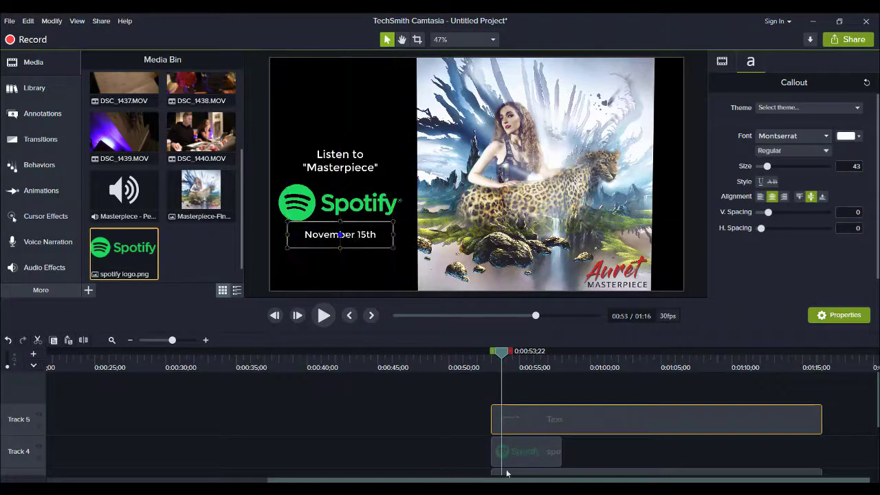
Extend the Spotify logo clip on Track 4 to the end of the artwork and play back the end screen
{"action": "left_click_drag", "start_coordinate": [561, 442], "coordinate": [822, 451]}
{"action": "scroll", "coordinate": [833, 448], "scroll_direction": "down", "scroll_amount": 2}
{"action": "scroll", "coordinate": [834, 447], "scroll_direction": "down", "scroll_amount": 1}
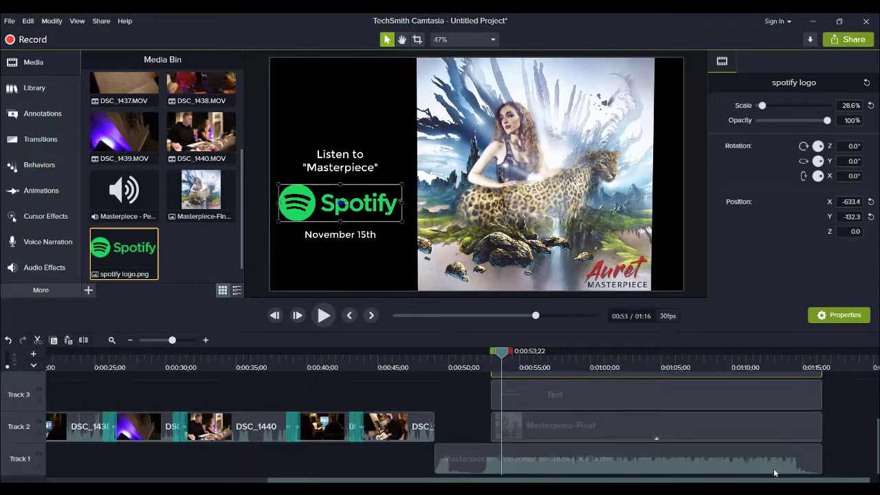
{"action": "scroll", "coordinate": [711, 454], "scroll_direction": "up", "scroll_amount": 2}
{"action": "left_click", "coordinate": [487, 369]}
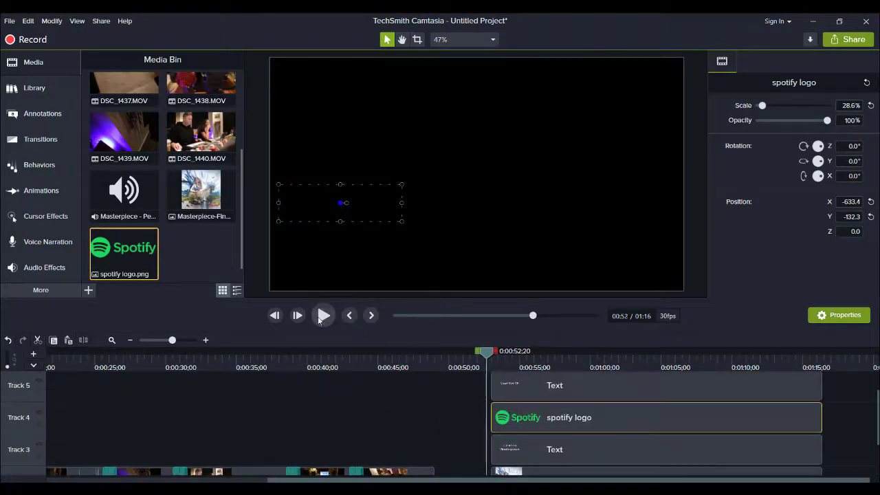
{"action": "left_click", "coordinate": [322, 316]}
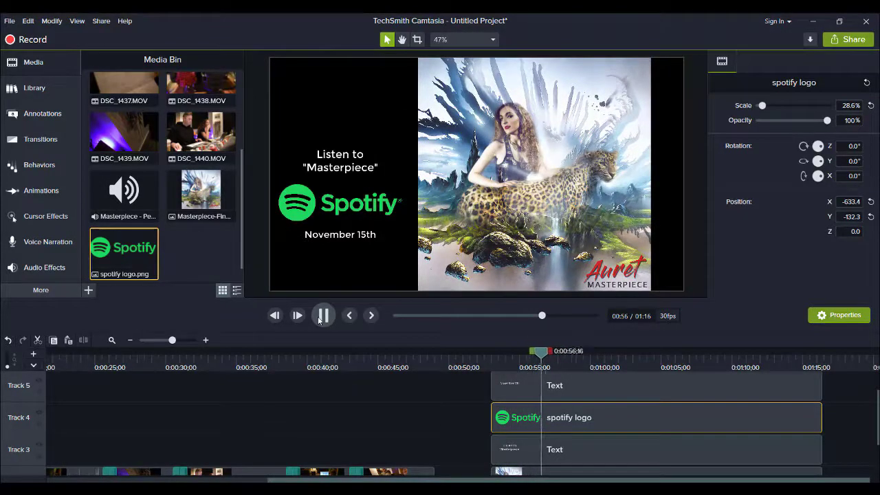
{"action": "left_click", "coordinate": [341, 203]}
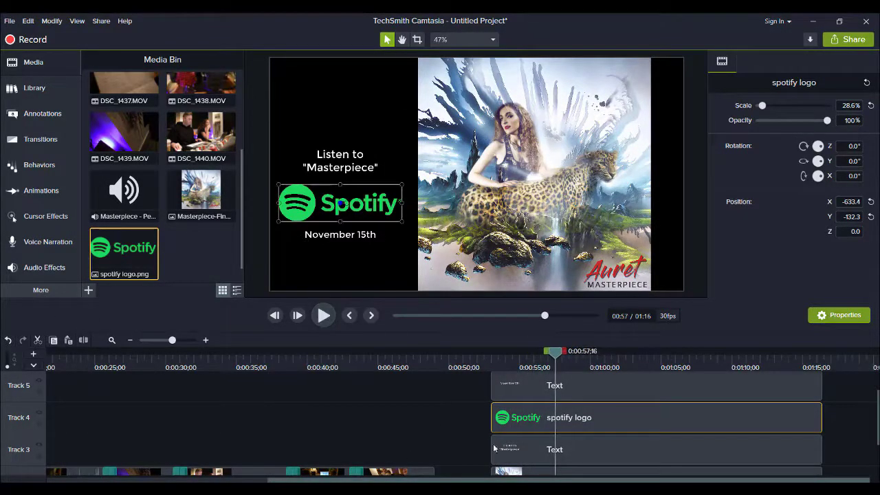
Apply the Jump And Fall behavior to the Spotify logo clip on Track 4 and preview its entrance
{"action": "left_click", "coordinate": [32, 166]}
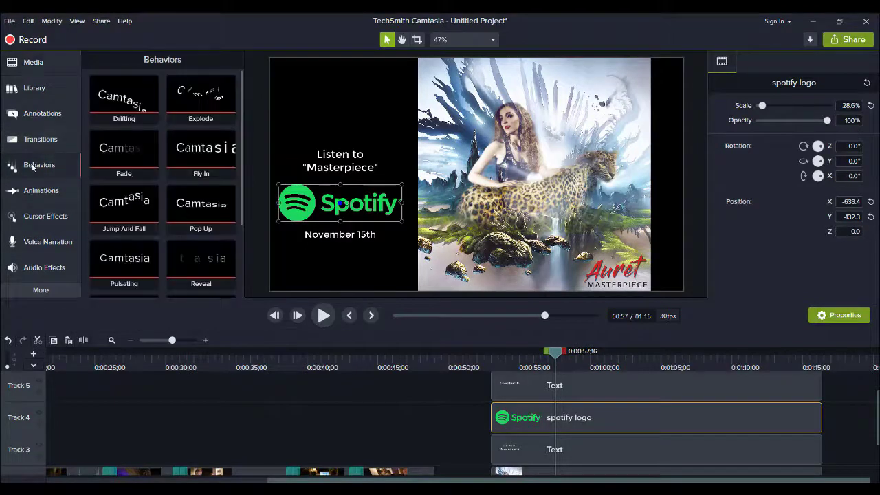
{"action": "scroll", "coordinate": [205, 247], "scroll_direction": "down", "scroll_amount": 1}
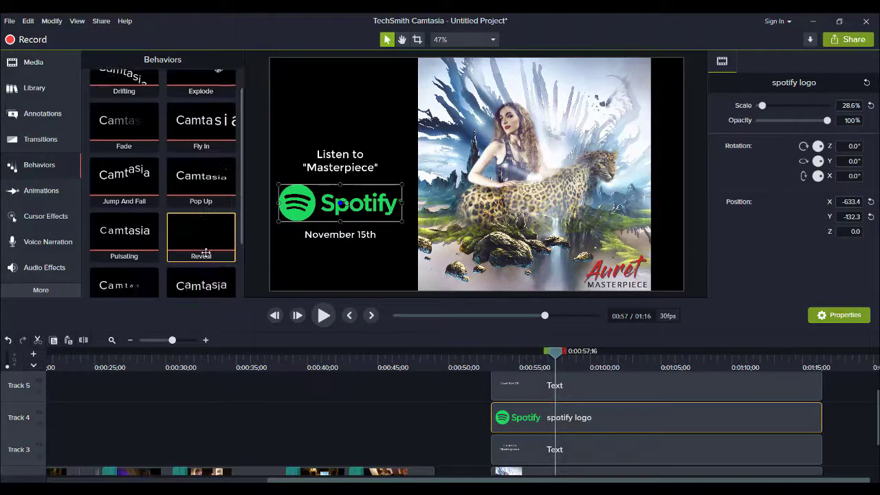
{"action": "scroll", "coordinate": [205, 253], "scroll_direction": "down", "scroll_amount": 1}
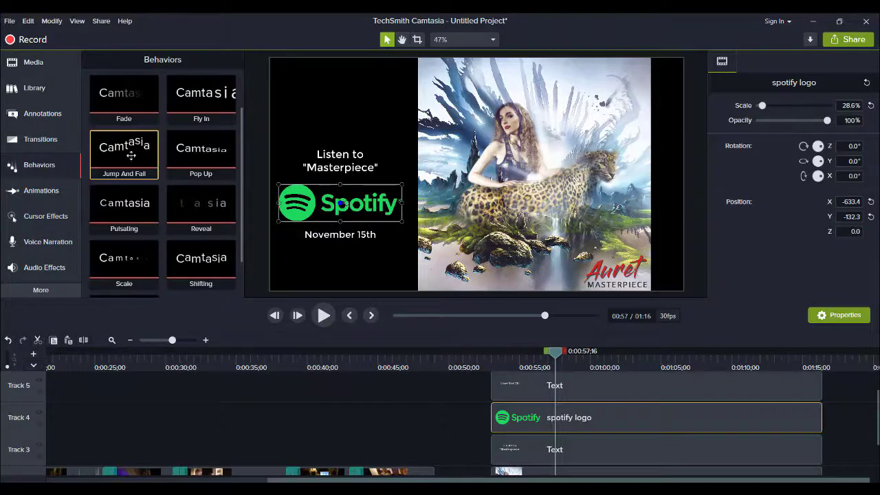
{"action": "left_click_drag", "start_coordinate": [115, 151], "coordinate": [506, 414]}
{"action": "left_click", "coordinate": [492, 357]}
{"action": "left_click", "coordinate": [324, 315]}
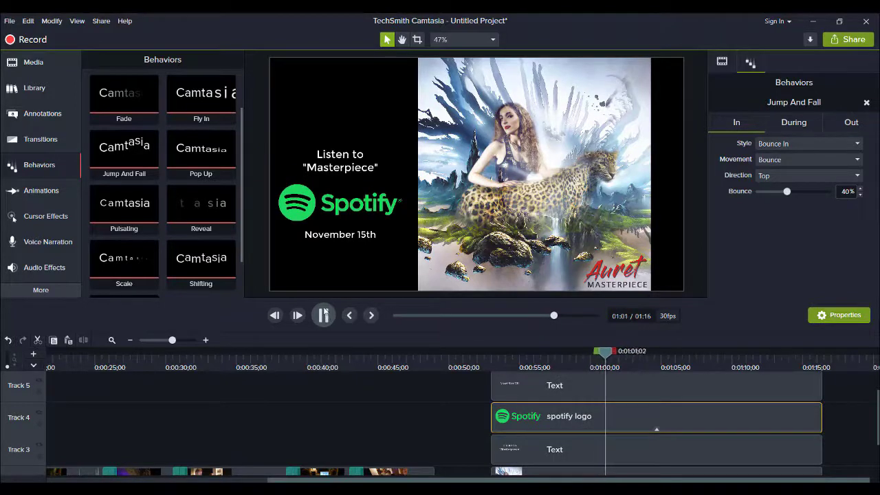
{"action": "left_click", "coordinate": [324, 315]}
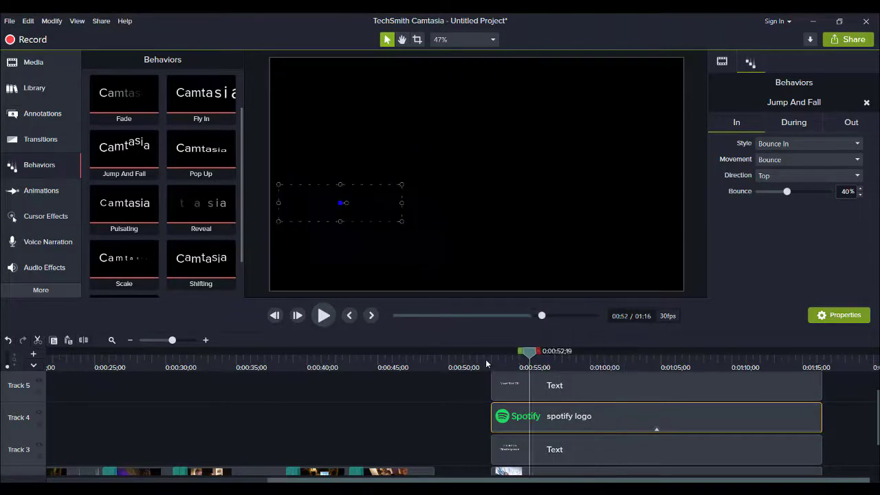
{"action": "left_click", "coordinate": [320, 319]}
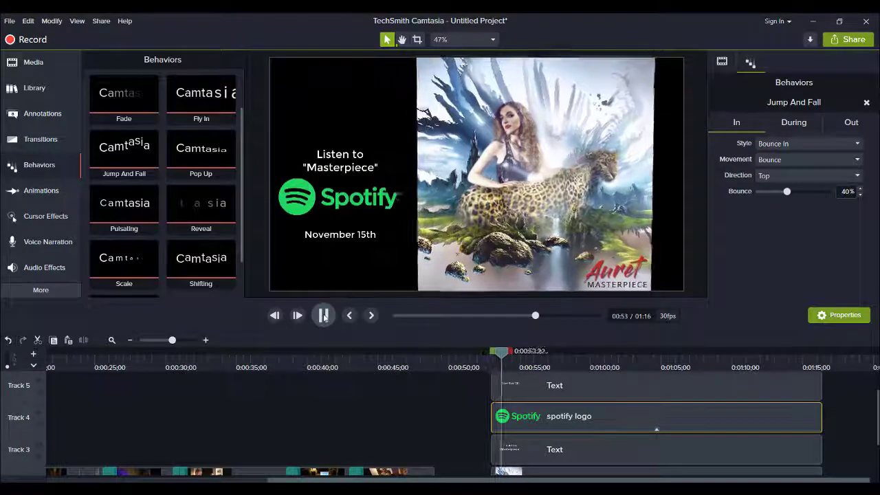
{"action": "left_click", "coordinate": [324, 315]}
Apply the Fly In behavior to both text callouts on Tracks 3 and 5 and preview the result
{"action": "left_click", "coordinate": [496, 386]}
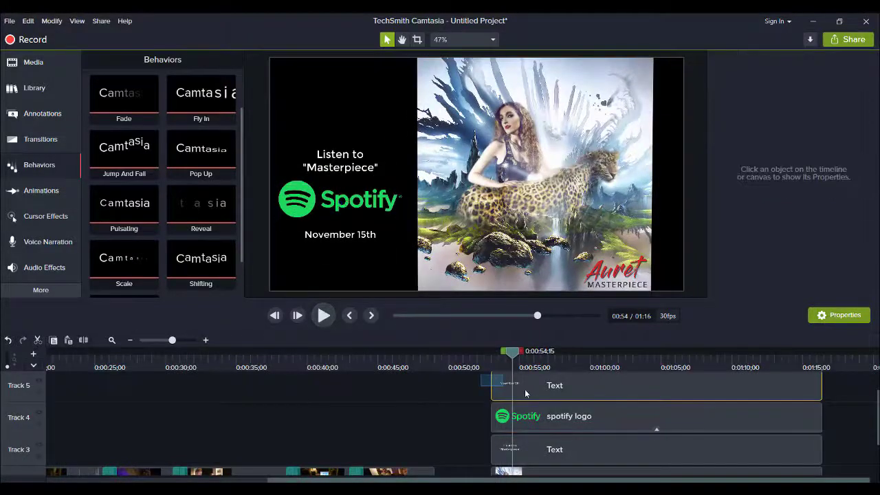
{"action": "left_click", "coordinate": [507, 453], "text": "ctrl"}
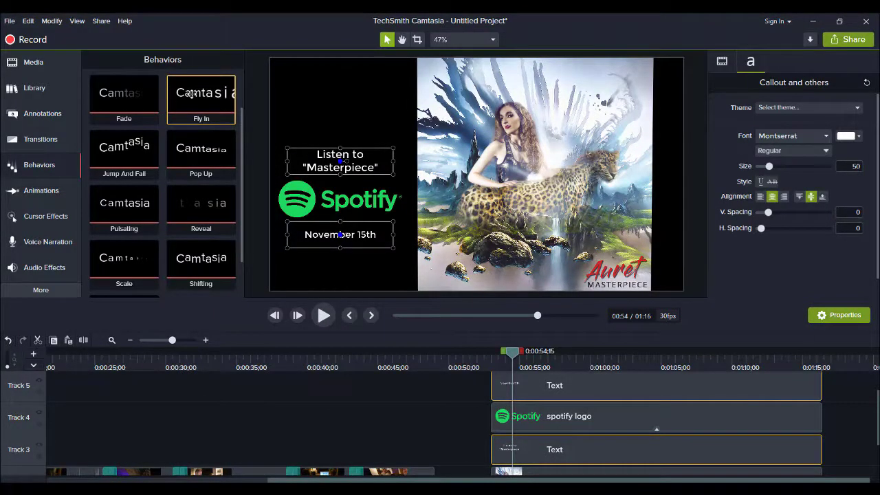
{"action": "left_click_drag", "start_coordinate": [191, 94], "coordinate": [508, 382]}
{"action": "left_click", "coordinate": [488, 367]}
{"action": "left_click", "coordinate": [324, 315]}
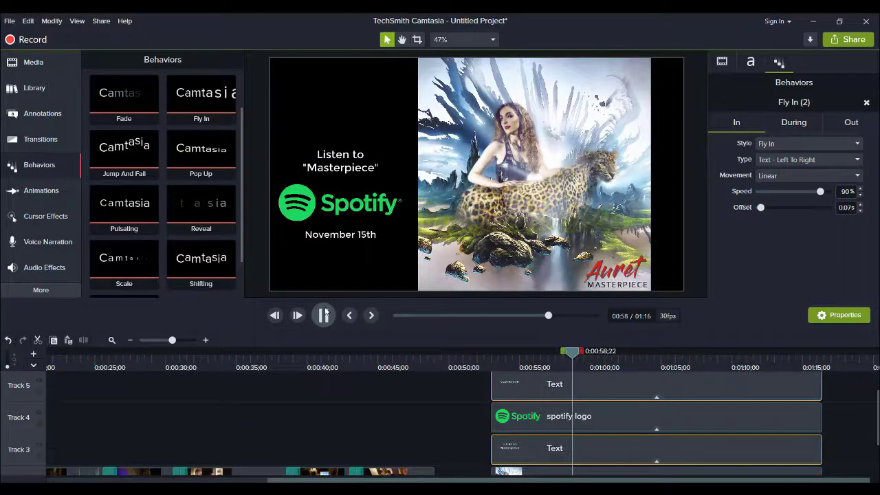
{"action": "left_click", "coordinate": [324, 314]}
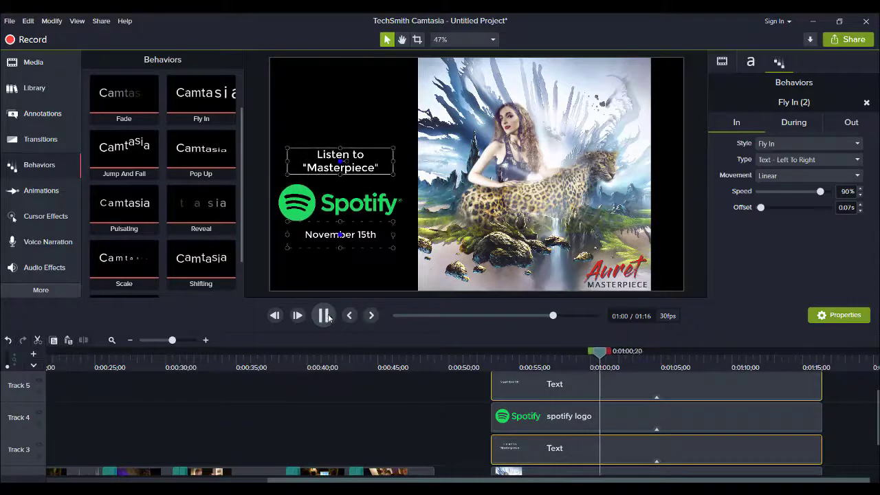
Set the Out style of the callouts' Fly In and the logo's Jump And Fall behaviors to None, and preview the end screen
{"action": "left_click_drag", "start_coordinate": [848, 388], "coordinate": [780, 443]}
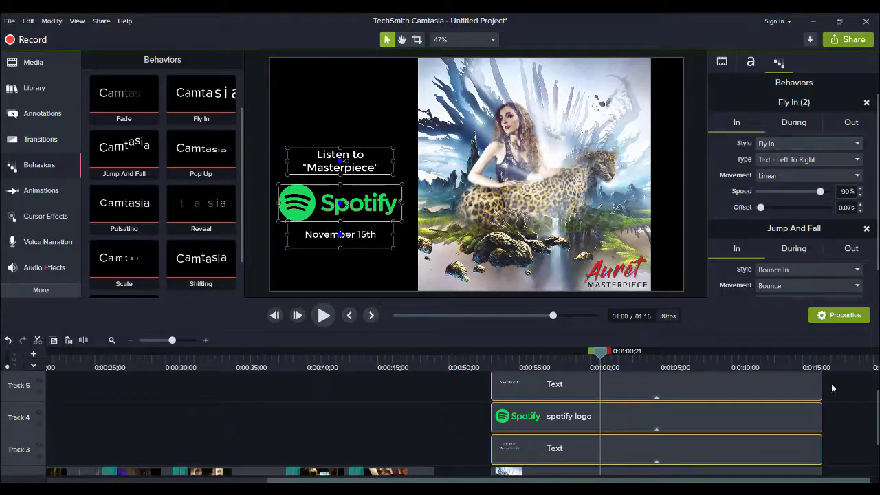
{"action": "left_click", "coordinate": [851, 122]}
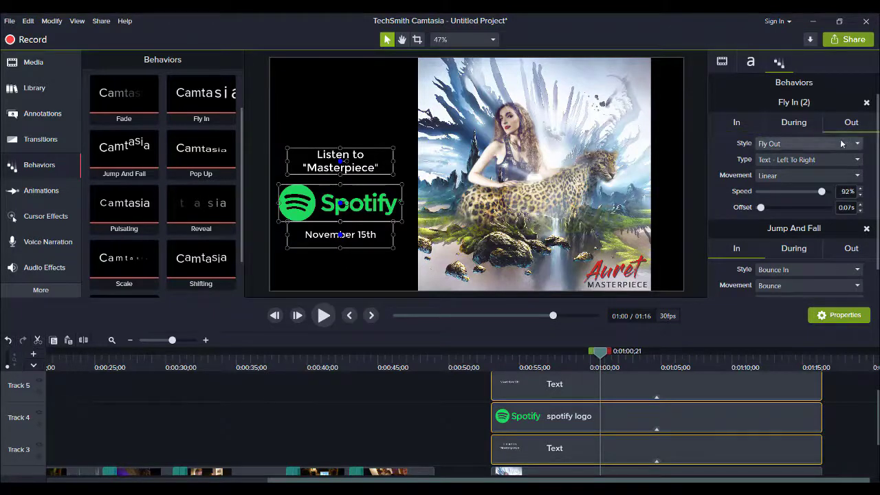
{"action": "left_click", "coordinate": [844, 143]}
{"action": "left_click", "coordinate": [763, 240]}
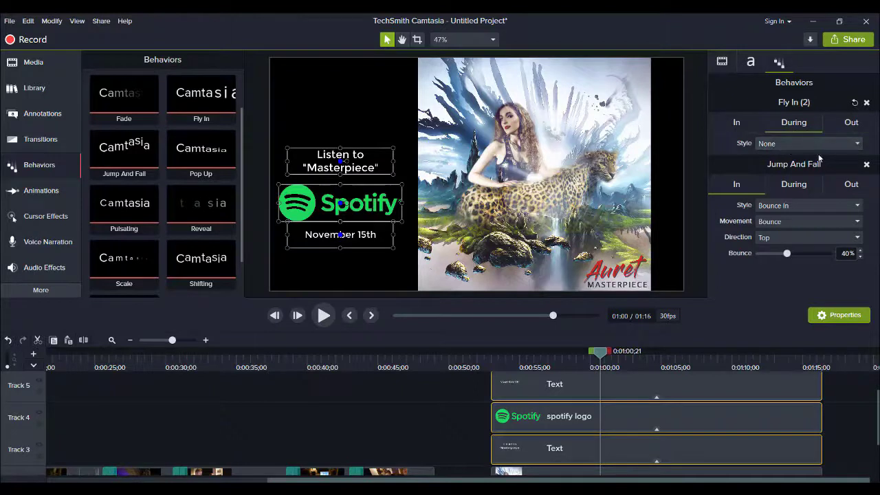
{"action": "left_click", "coordinate": [835, 186]}
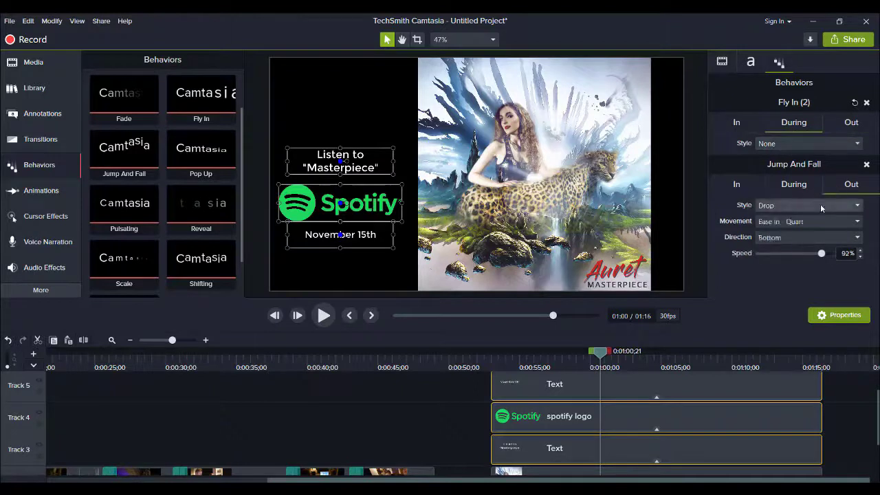
{"action": "left_click", "coordinate": [820, 204]}
{"action": "left_click", "coordinate": [782, 300]}
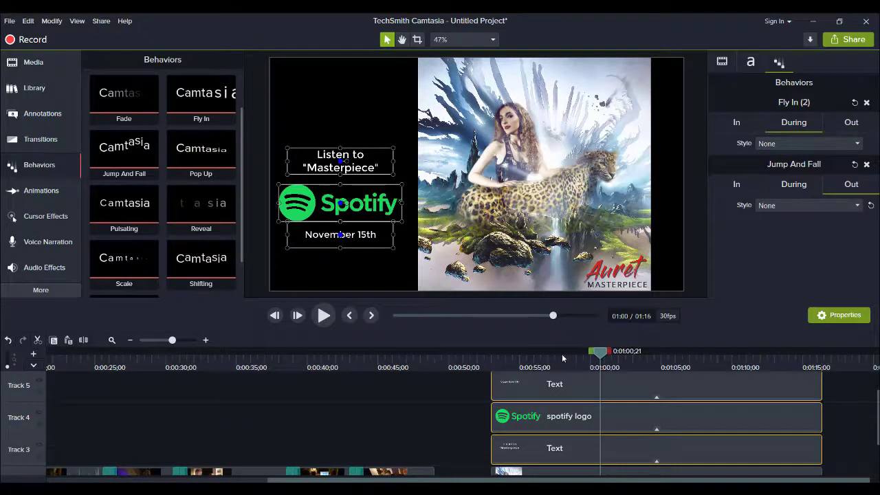
{"action": "left_click", "coordinate": [481, 367]}
{"action": "key", "text": "space"}
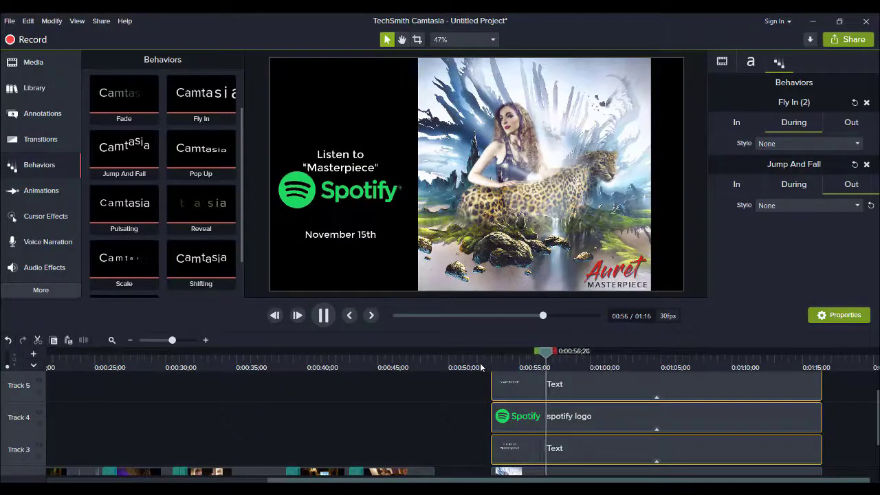
{"action": "left_click", "coordinate": [803, 363]}
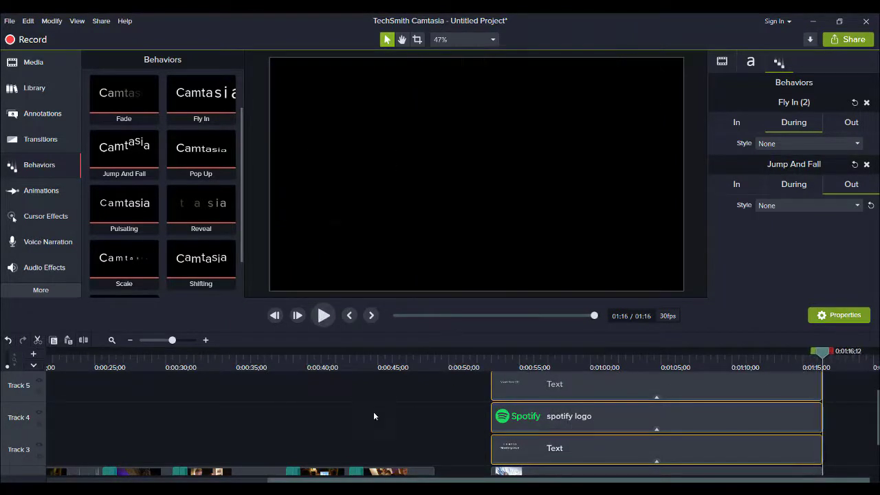
Crop the top and bottom edges of all the DSC video clips on Track 2 together to create a letterbox frame
{"action": "scroll", "coordinate": [373, 415], "scroll_direction": "down", "scroll_amount": 3}
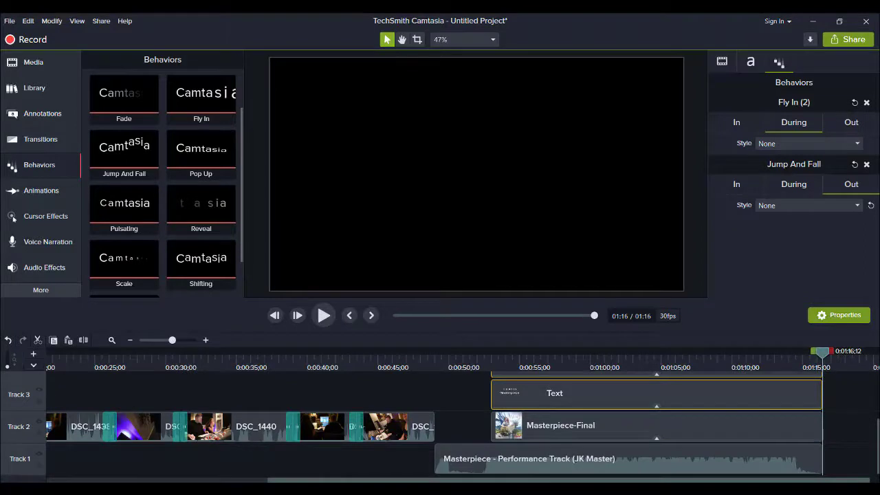
{"action": "scroll", "coordinate": [153, 453], "scroll_direction": "left", "scroll_amount": 5}
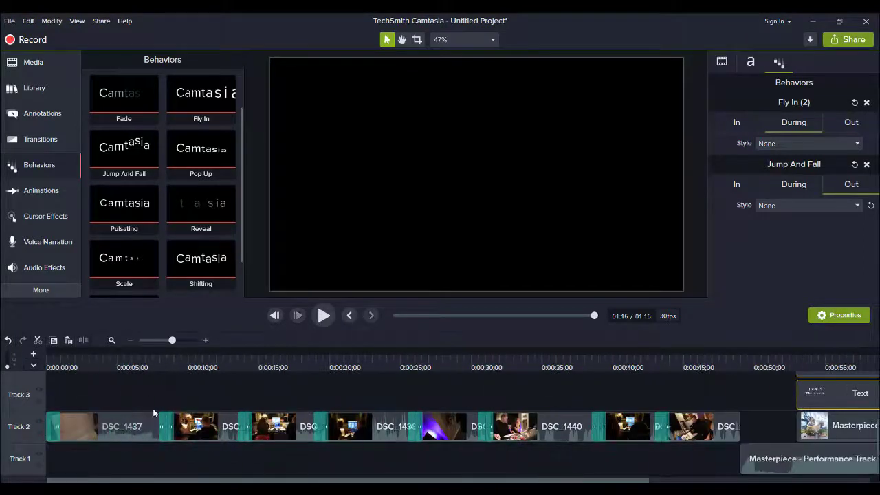
{"action": "left_click", "coordinate": [111, 359]}
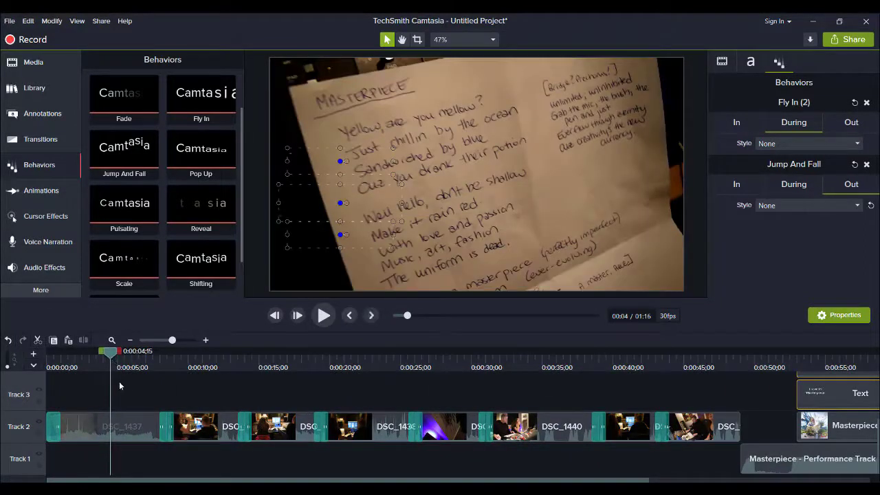
{"action": "left_click", "coordinate": [130, 426]}
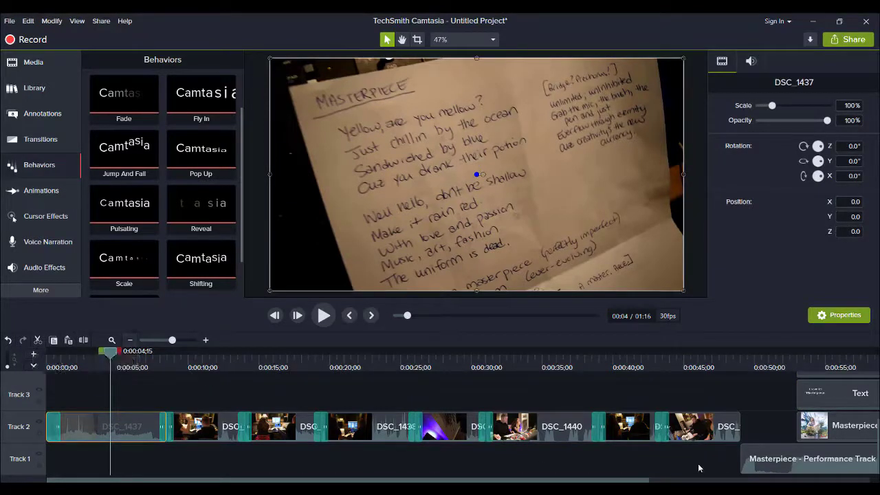
{"action": "left_click_drag", "start_coordinate": [699, 465], "coordinate": [91, 426]}
{"action": "left_click", "coordinate": [418, 41]}
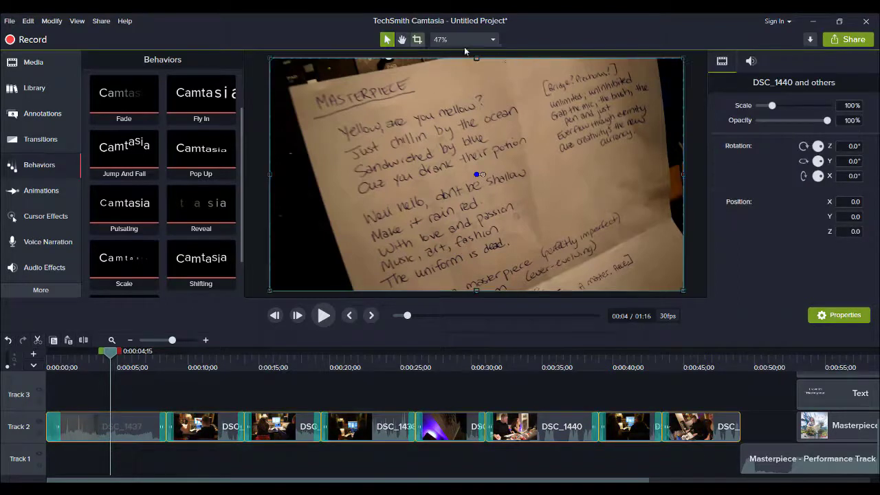
{"action": "left_click_drag", "start_coordinate": [476, 60], "coordinate": [473, 71]}
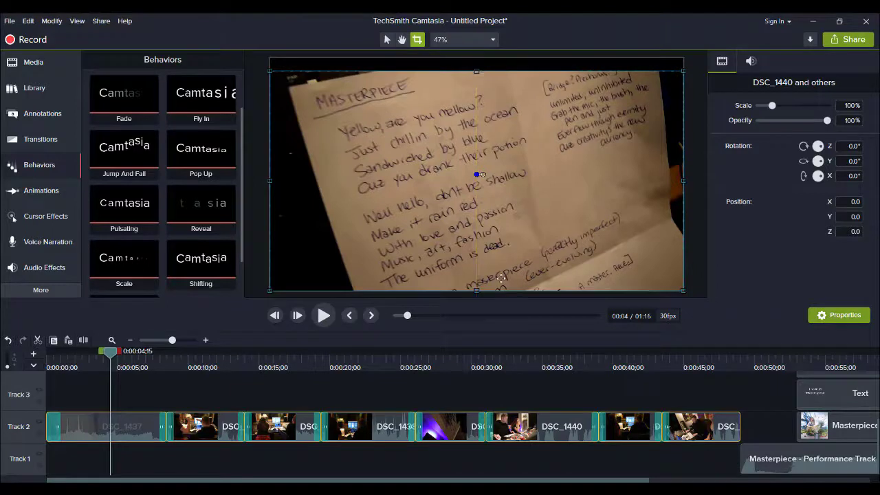
{"action": "left_click_drag", "start_coordinate": [475, 289], "coordinate": [467, 277]}
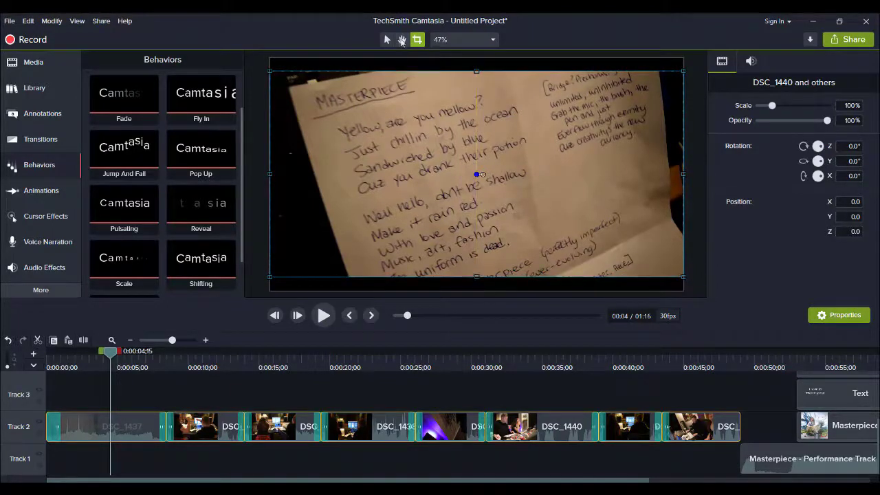
Center the cropped Track 2 clips on the canvas, with a Y position of -2.1
{"action": "left_click", "coordinate": [387, 39]}
{"action": "mouse_move", "coordinate": [373, 130]}
{"action": "left_mouse_down"}
{"action": "mouse_move", "coordinate": [412, 137]}
{"action": "mouse_move", "coordinate": [369, 129]}
{"action": "left_mouse_up"}
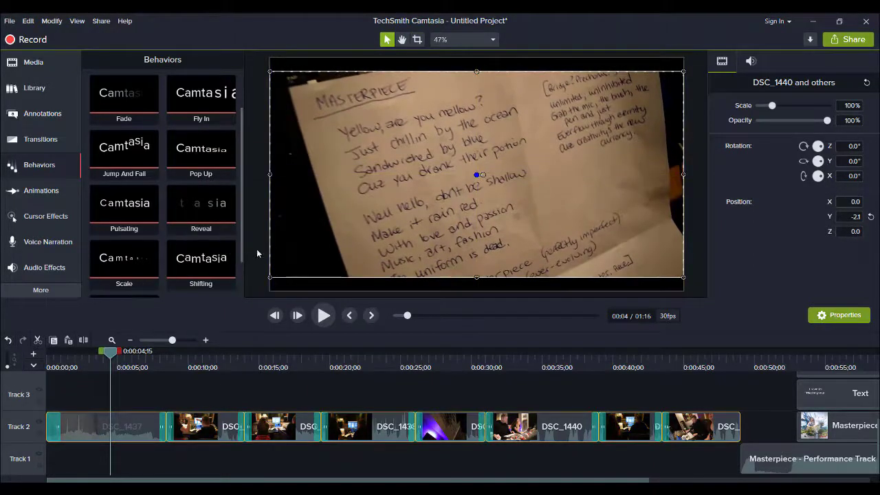
{"action": "mouse_move", "coordinate": [373, 222]}
{"action": "left_mouse_down"}
{"action": "mouse_move", "coordinate": [373, 208]}
{"action": "mouse_move", "coordinate": [373, 222]}
{"action": "left_mouse_up"}
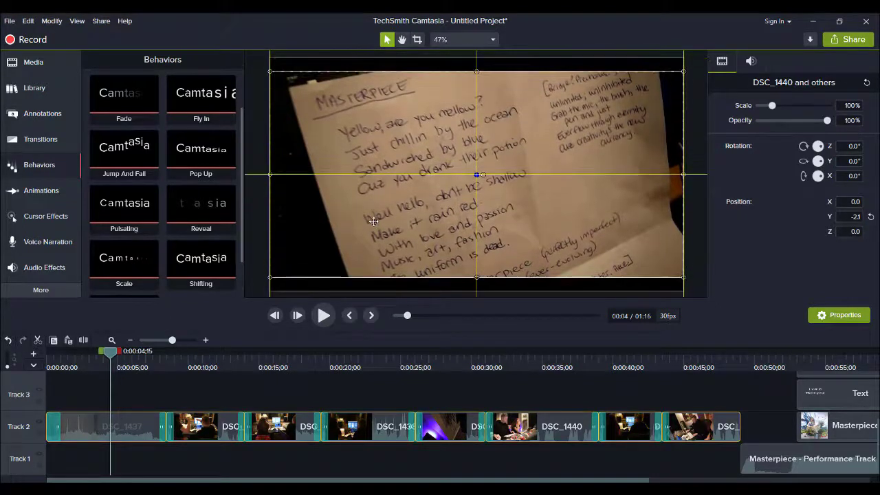
Play the video from the beginning through to the end screen to check the letterboxed clips and transitions
{"action": "left_click", "coordinate": [64, 362]}
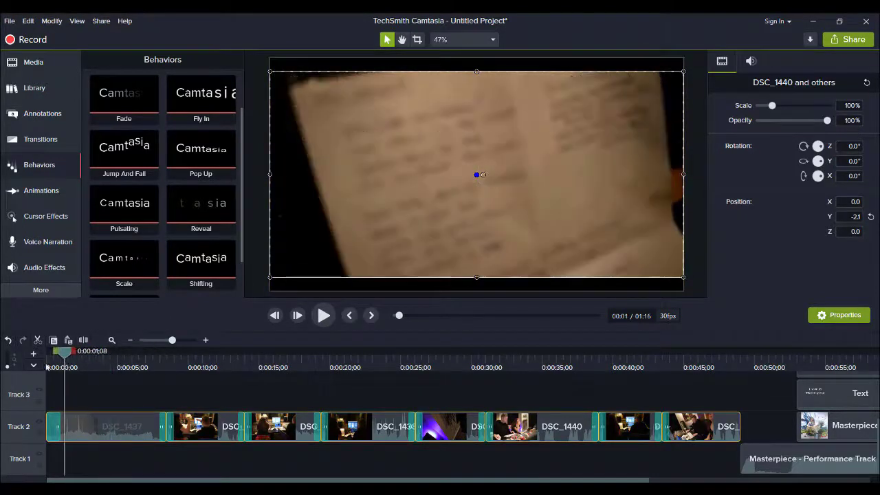
{"action": "left_click", "coordinate": [46, 365]}
{"action": "left_click", "coordinate": [248, 260]}
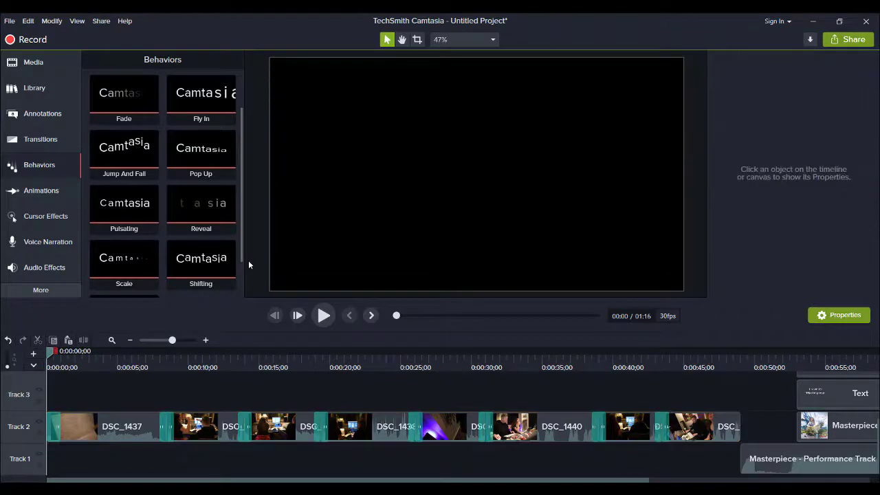
{"action": "key", "text": "space"}
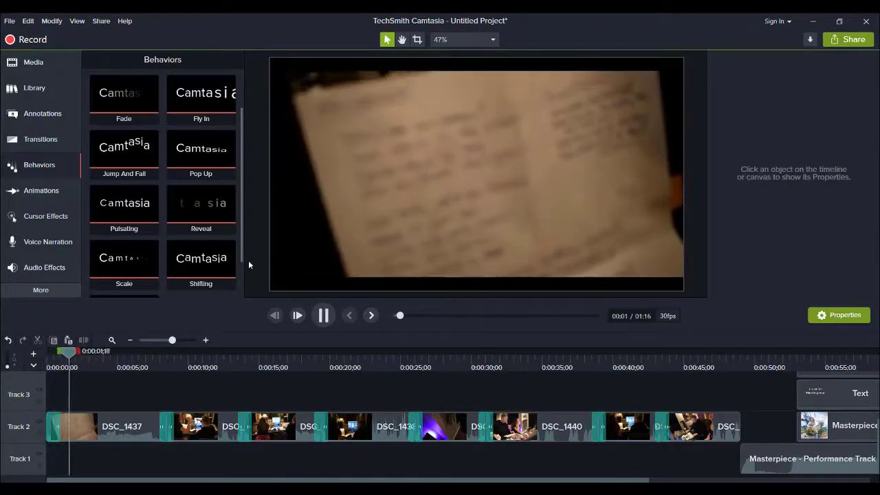
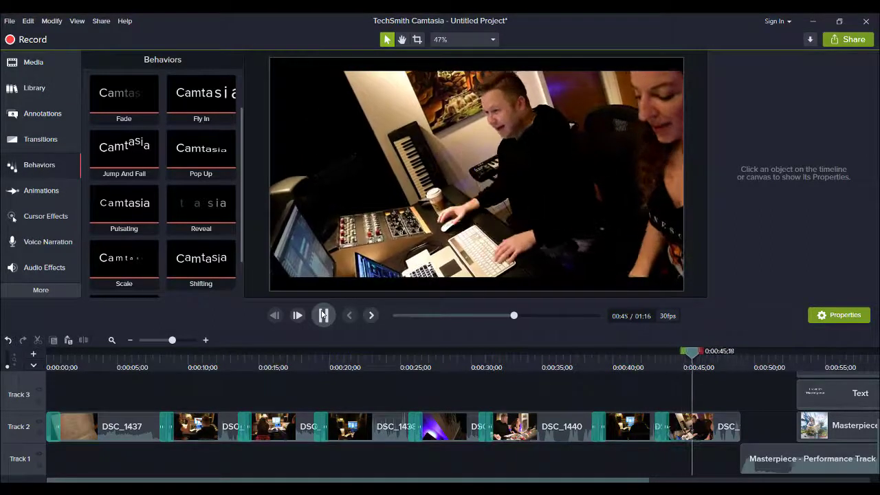
{"action": "key", "text": "XF86MonBrightnessUp"}
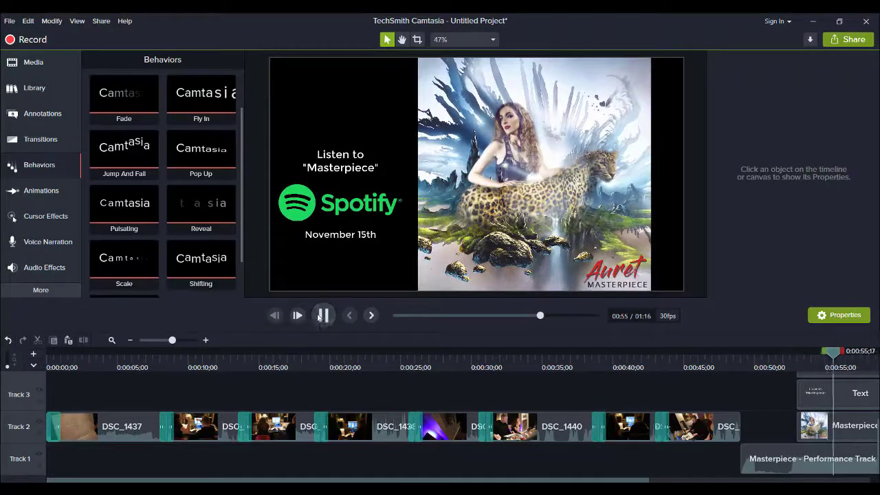
{"action": "key", "text": "space"}
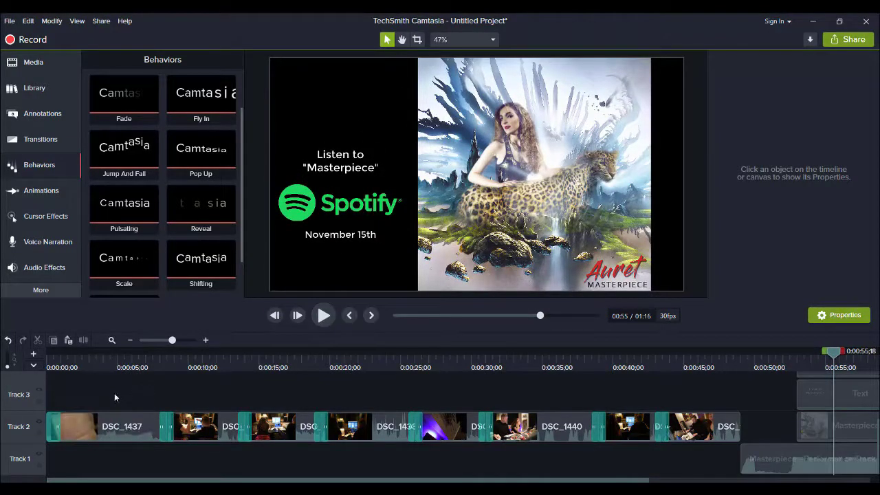
Add the Color Adjustment visual effect to the DSC_1437 clip, with the lyric sheet shown on the canvas
{"action": "left_click", "coordinate": [109, 368]}
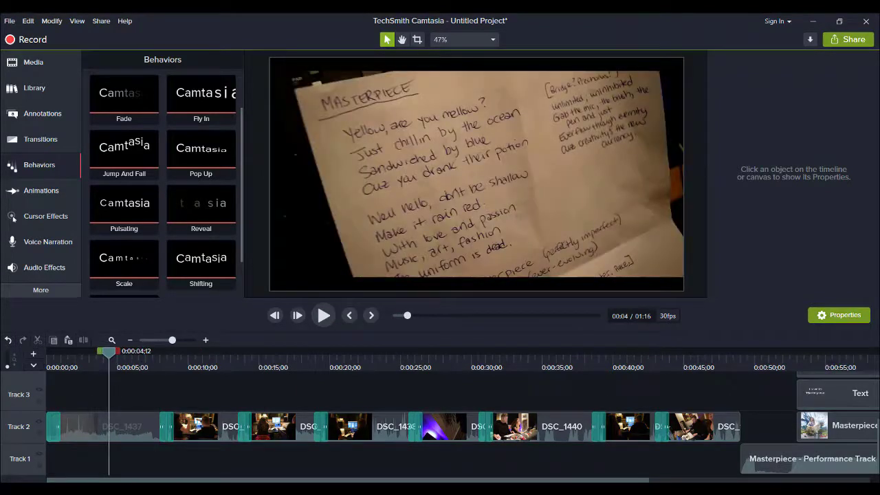
{"action": "left_click", "coordinate": [119, 421]}
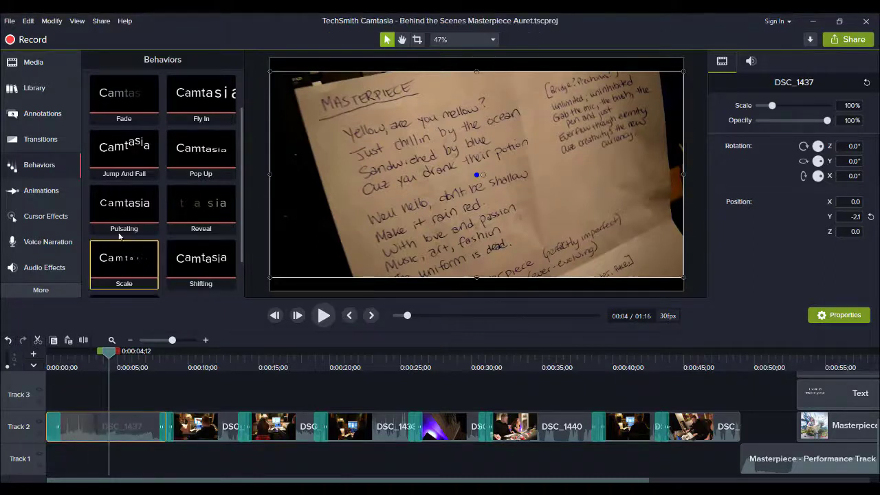
{"action": "left_click", "coordinate": [51, 21]}
{"action": "mouse_move", "coordinate": [86, 27]}
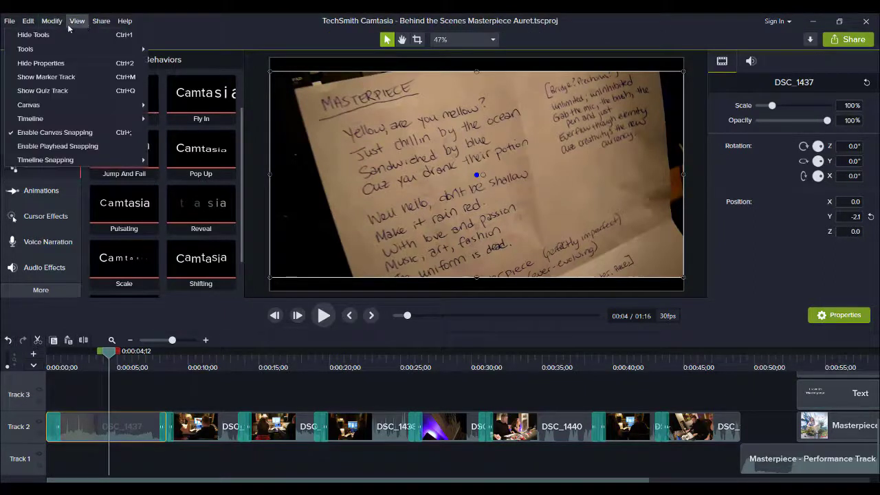
{"action": "mouse_move", "coordinate": [51, 20]}
{"action": "mouse_move", "coordinate": [48, 90]}
{"action": "mouse_move", "coordinate": [164, 93]}
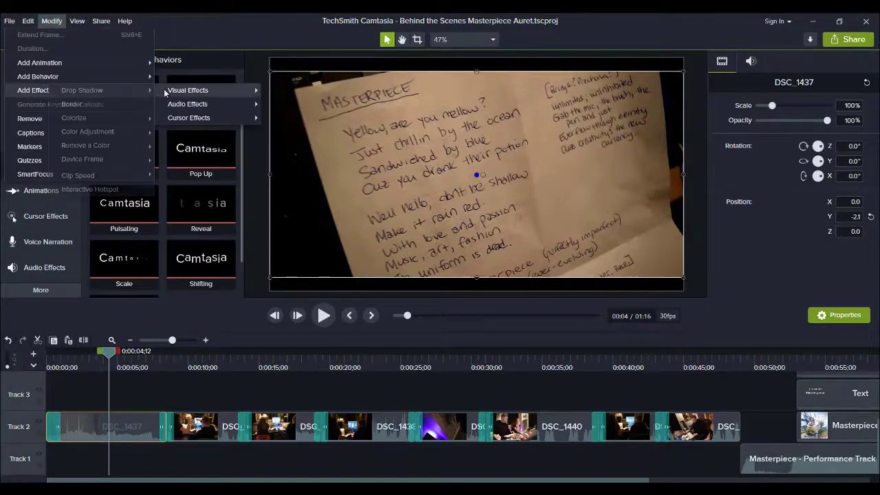
{"action": "left_click", "coordinate": [110, 131]}
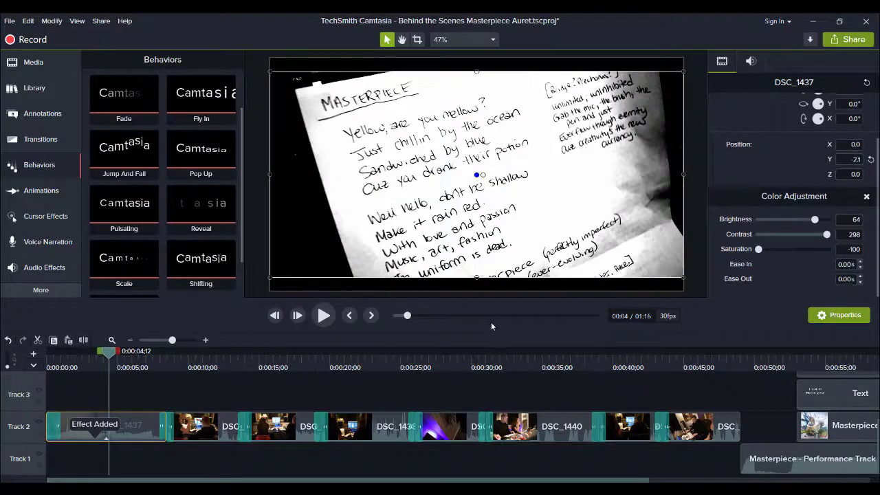
Set DSC_1437's Color Adjustment to contrast 33, saturation -7 and brightness 16, and compare the clip without and with the effect
{"action": "left_click_drag", "start_coordinate": [826, 235], "coordinate": [789, 250]}
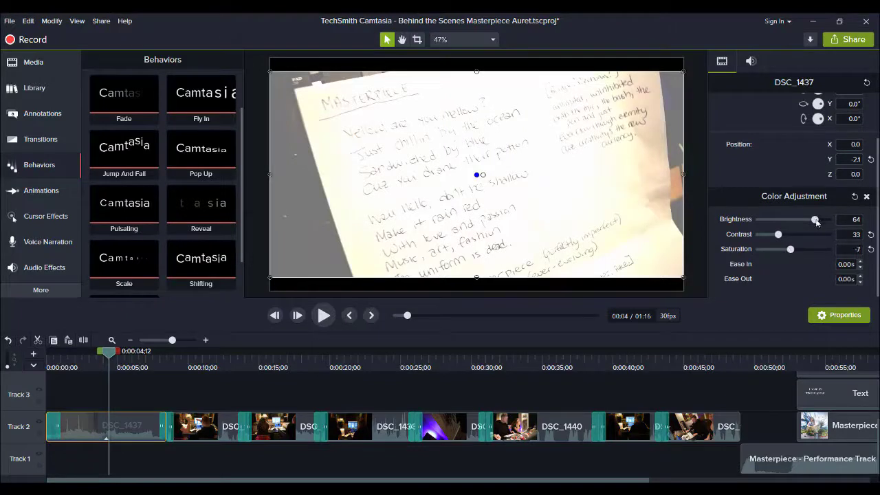
{"action": "left_click_drag", "start_coordinate": [816, 222], "coordinate": [799, 224]}
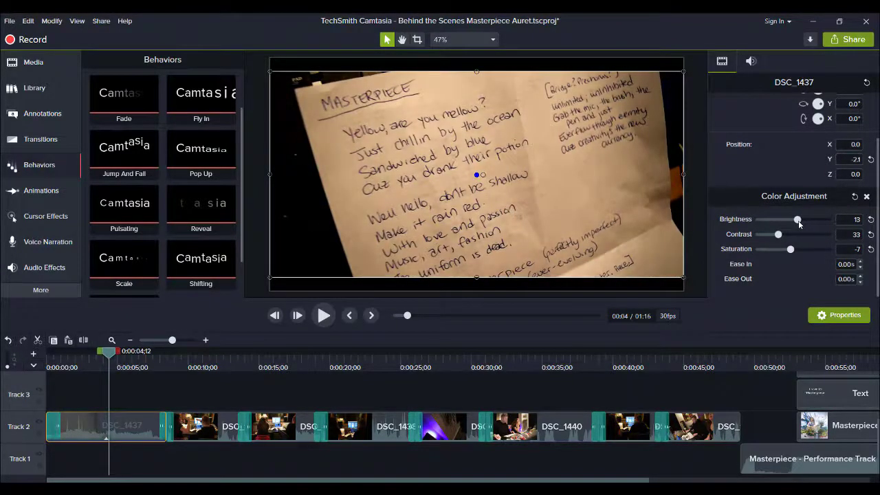
{"action": "left_click_drag", "start_coordinate": [800, 224], "coordinate": [800, 225]}
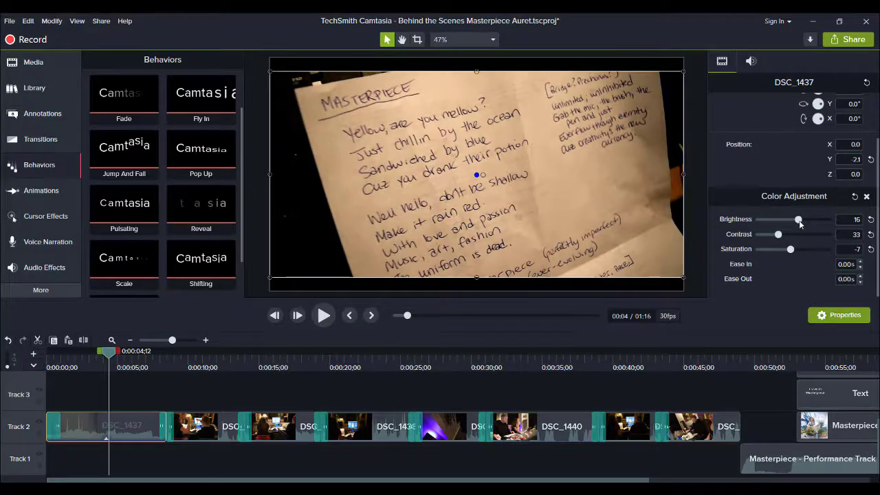
{"action": "left_click", "coordinate": [866, 198]}
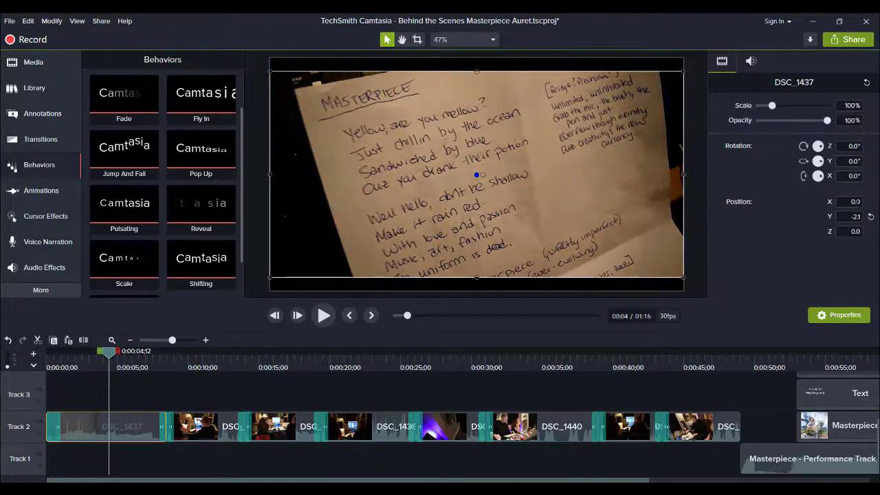
{"action": "key", "text": "ctrl+z"}
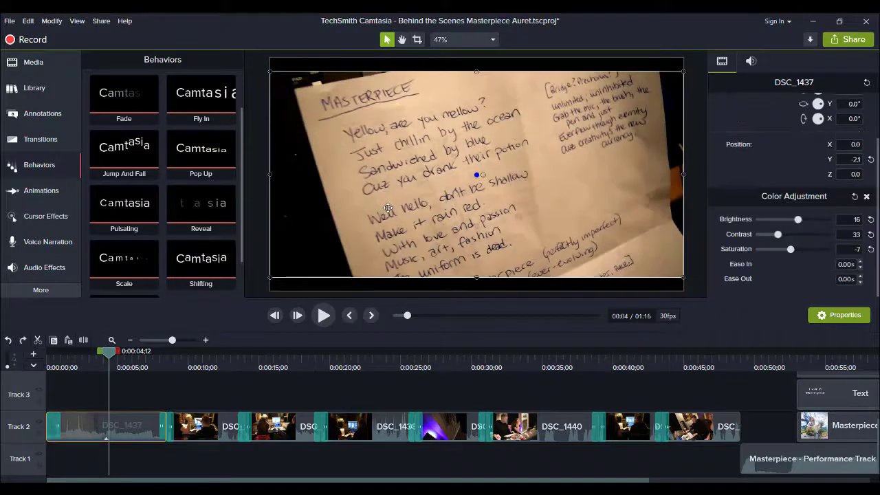
Set the brightness of DSC_1437's Color Adjustment to 19 and play back part of the clip
{"action": "left_click", "coordinate": [324, 315]}
{"action": "key", "text": "space"}
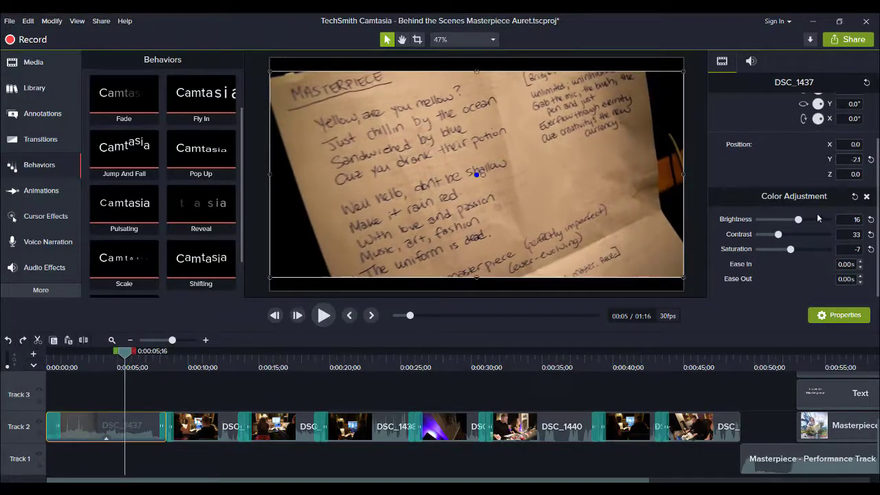
{"action": "left_click_drag", "start_coordinate": [799, 218], "coordinate": [802, 221]}
{"action": "left_click", "coordinate": [91, 365]}
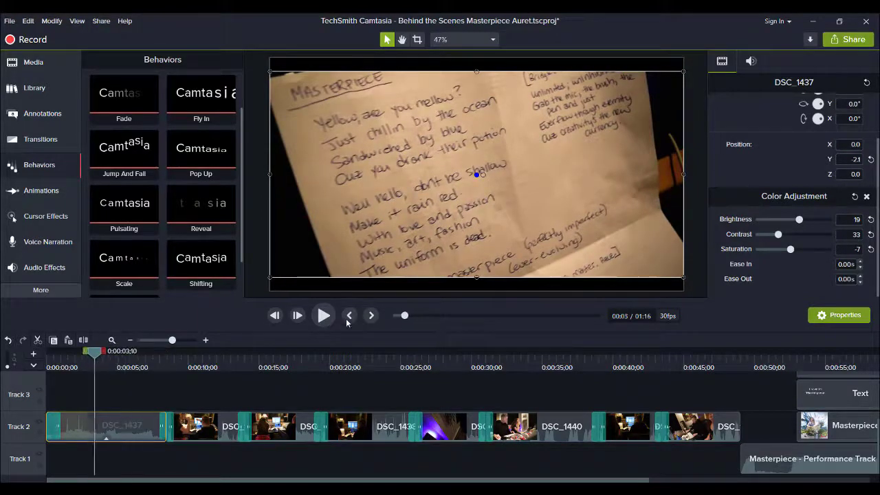
{"action": "left_click", "coordinate": [324, 315]}
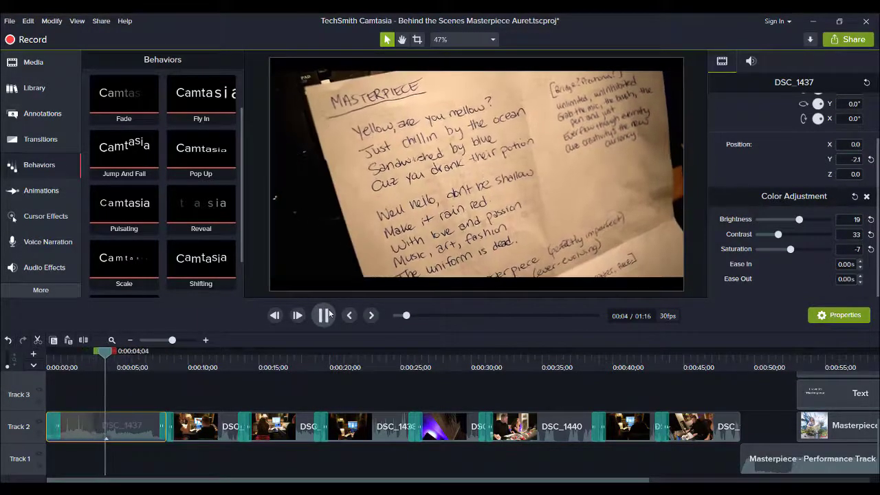
{"action": "key", "text": "space"}
Add the Color Adjustment visual effect to the DSC_1433 clip, with its studio shot at about 11 seconds shown on the canvas
{"action": "left_click", "coordinate": [205, 412]}
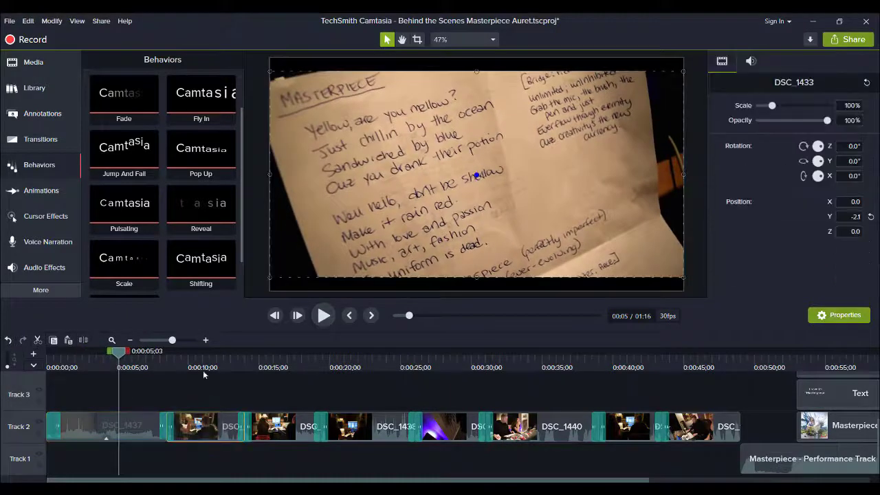
{"action": "left_click", "coordinate": [202, 369]}
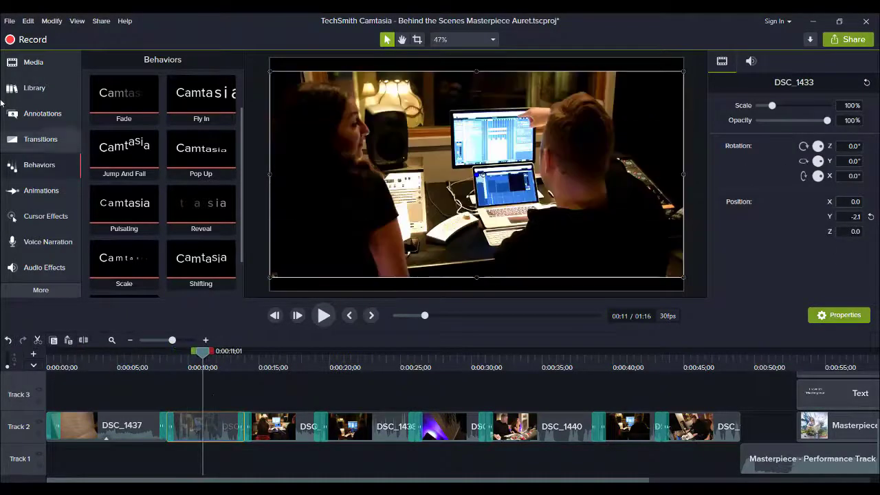
{"action": "left_click", "coordinate": [50, 21]}
{"action": "left_click", "coordinate": [51, 21]}
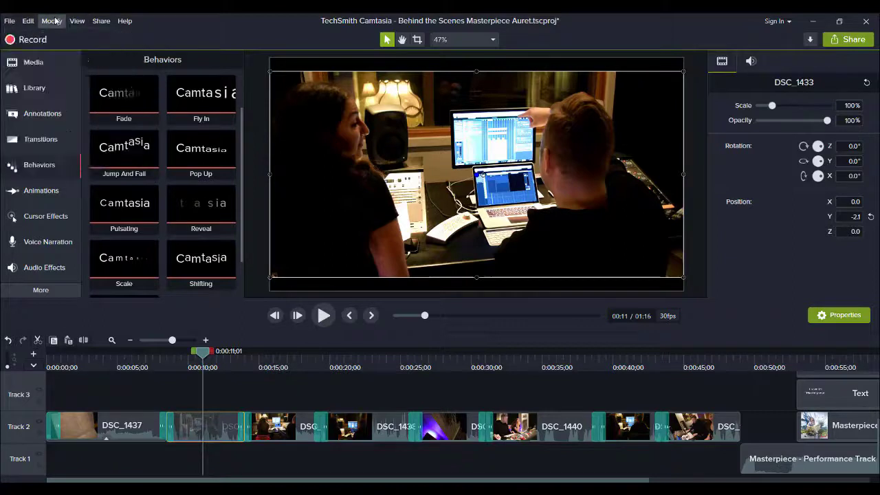
{"action": "left_click", "coordinate": [51, 22]}
{"action": "mouse_move", "coordinate": [99, 92]}
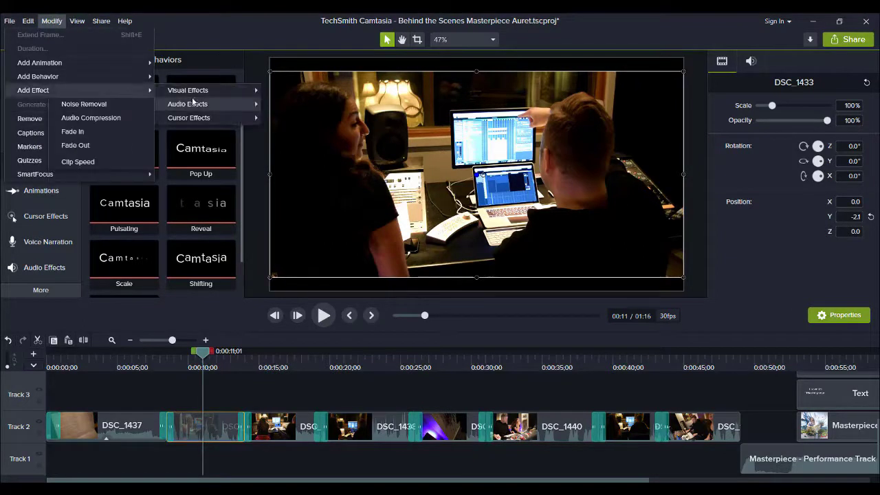
{"action": "mouse_move", "coordinate": [140, 91]}
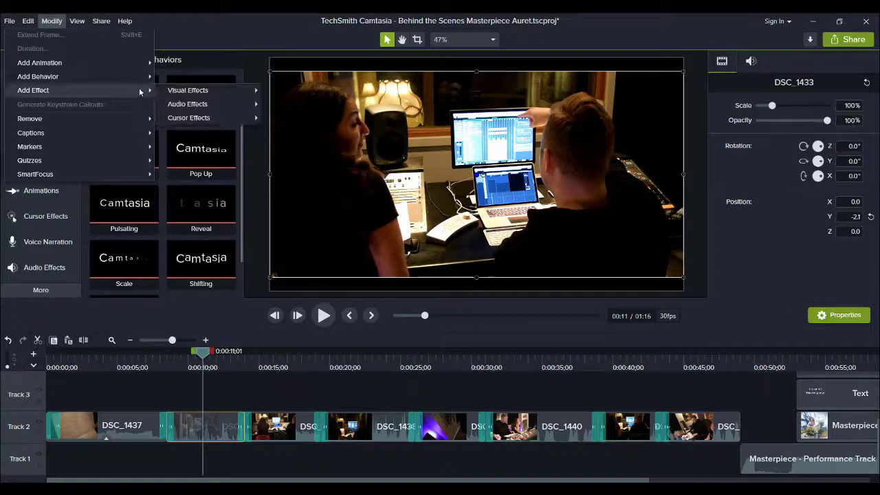
{"action": "mouse_move", "coordinate": [172, 92]}
{"action": "left_click", "coordinate": [110, 134]}
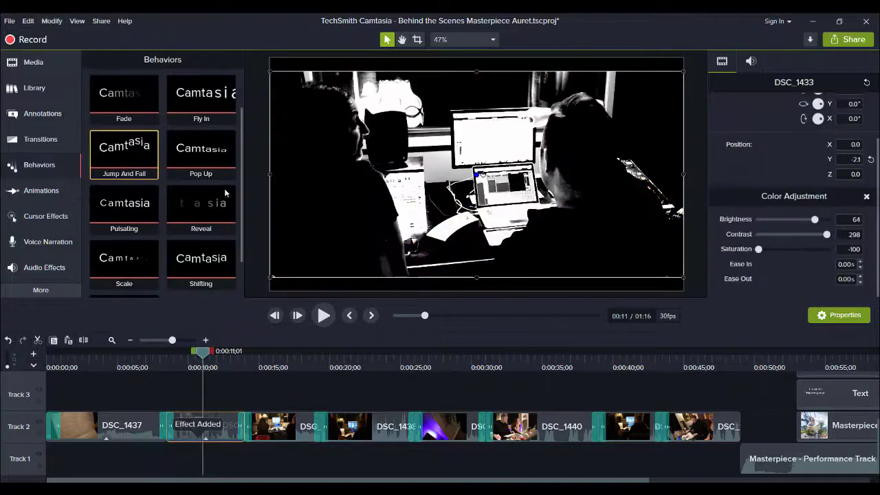
Set DSC_1433's Color Adjustment to brightness 25, contrast 33 and saturation -13, play it back, and compare the clip without and with the effect
{"action": "left_click_drag", "start_coordinate": [827, 235], "coordinate": [789, 255]}
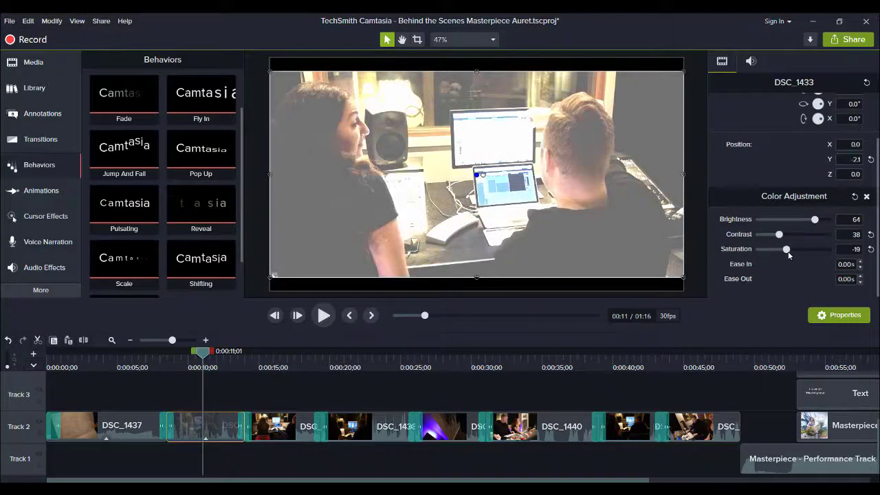
{"action": "left_click_drag", "start_coordinate": [816, 227], "coordinate": [803, 225]}
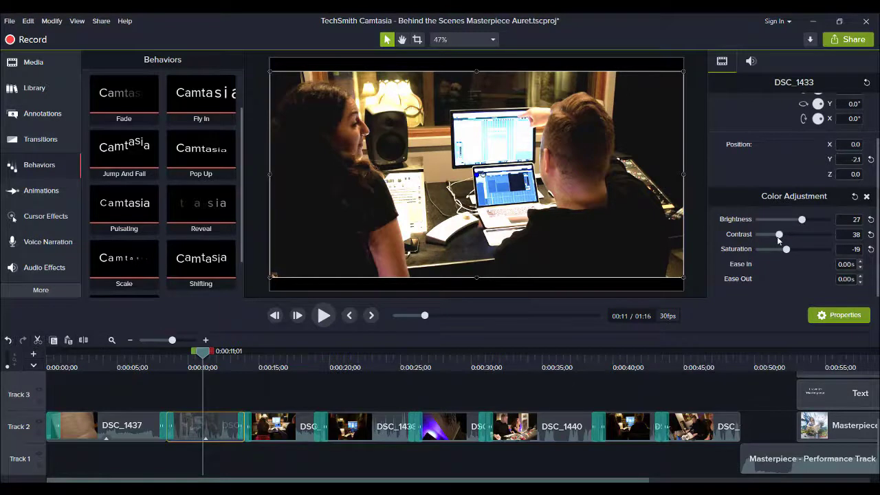
{"action": "left_click_drag", "start_coordinate": [778, 238], "coordinate": [777, 237]}
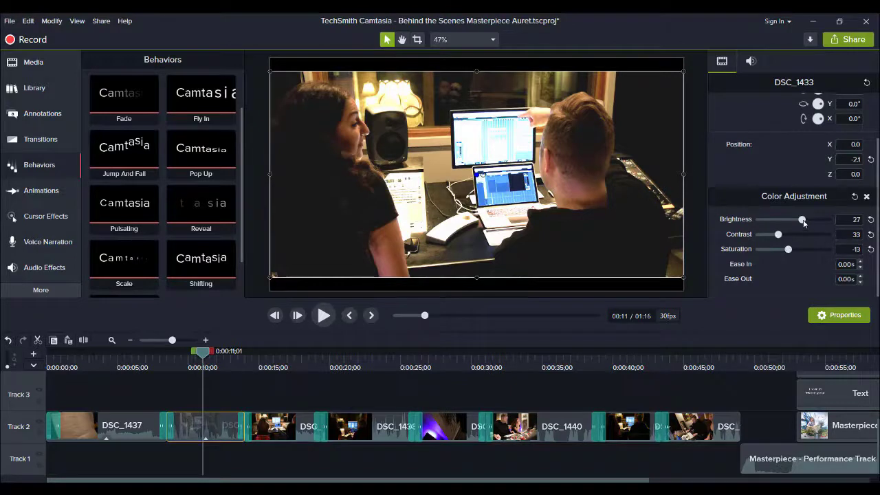
{"action": "left_click_drag", "start_coordinate": [802, 220], "coordinate": [804, 222]}
{"action": "left_click", "coordinate": [321, 316]}
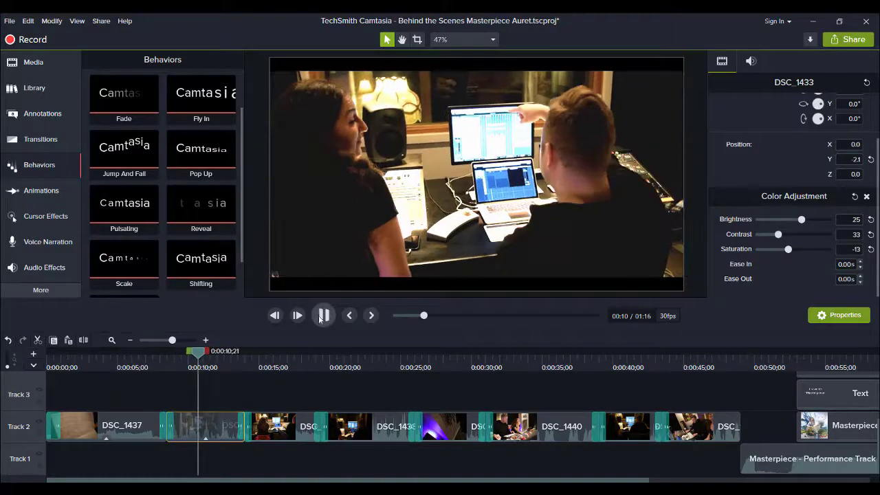
{"action": "key", "text": "space"}
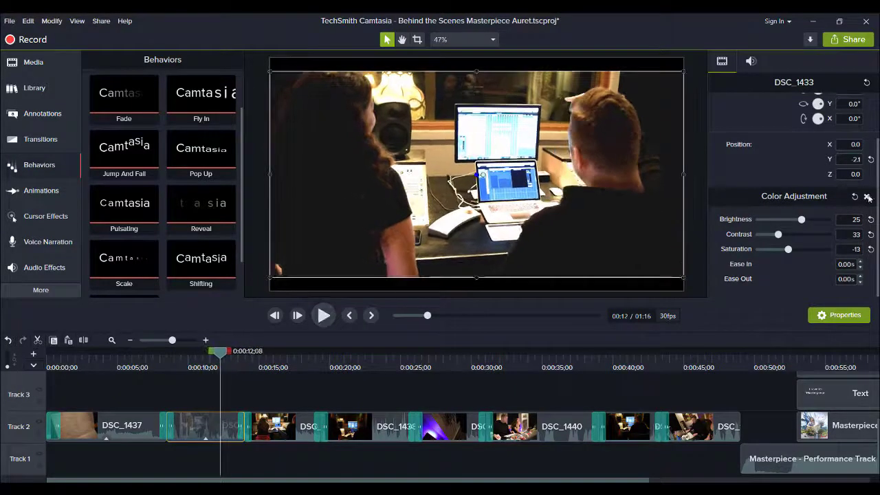
{"action": "left_click", "coordinate": [868, 198]}
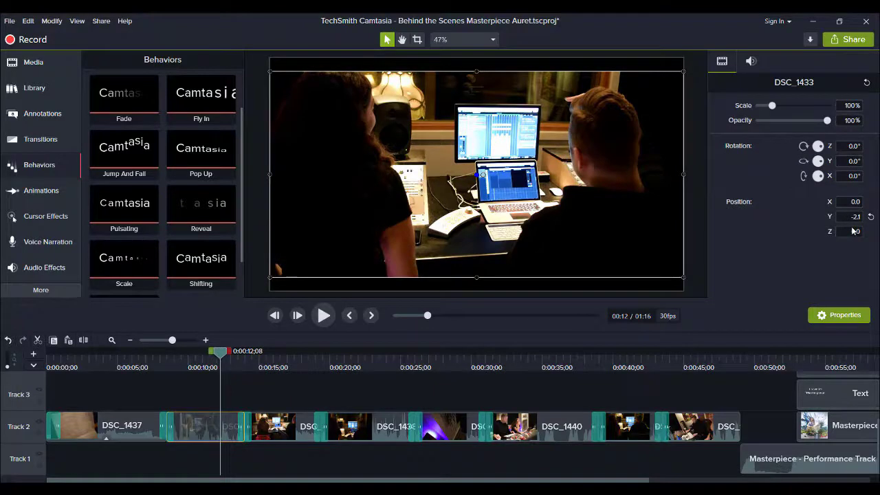
{"action": "key", "text": "ctrl+z"}
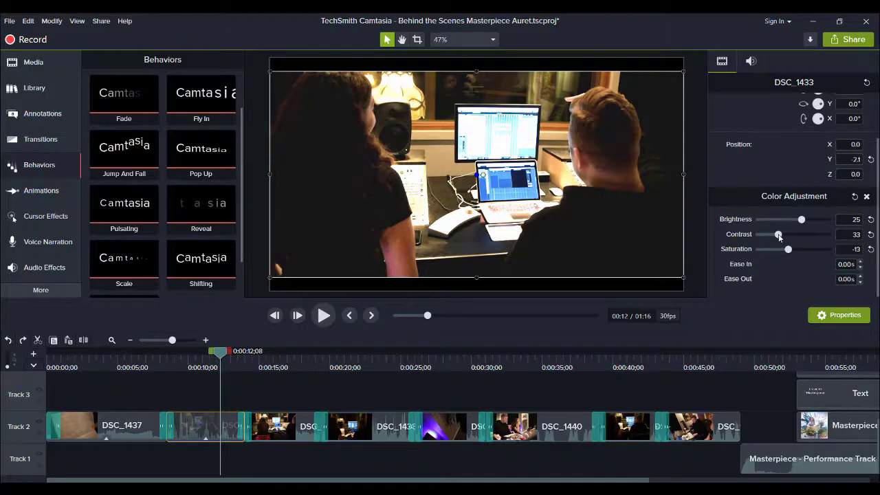
Raise DSC_1433's Color Adjustment to brightness 27 and contrast 36, and check the picture with the effect removed and restored
{"action": "left_click_drag", "start_coordinate": [778, 235], "coordinate": [780, 235]}
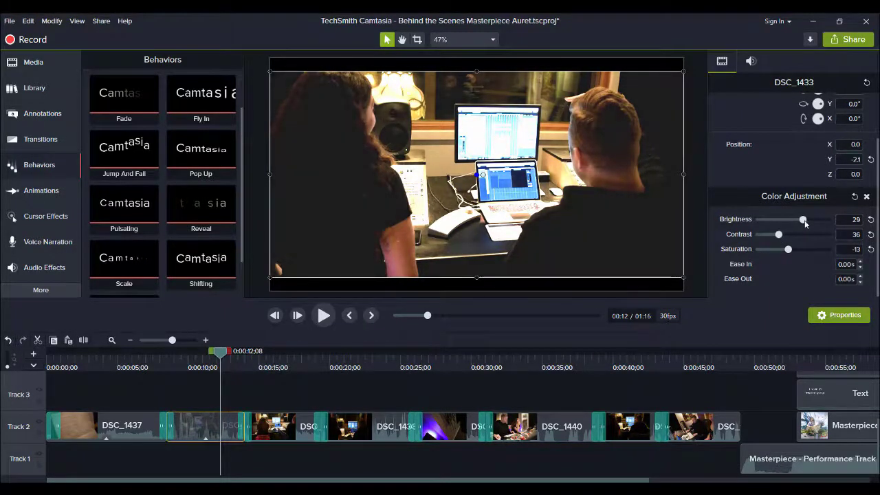
{"action": "left_click_drag", "start_coordinate": [803, 221], "coordinate": [802, 221]}
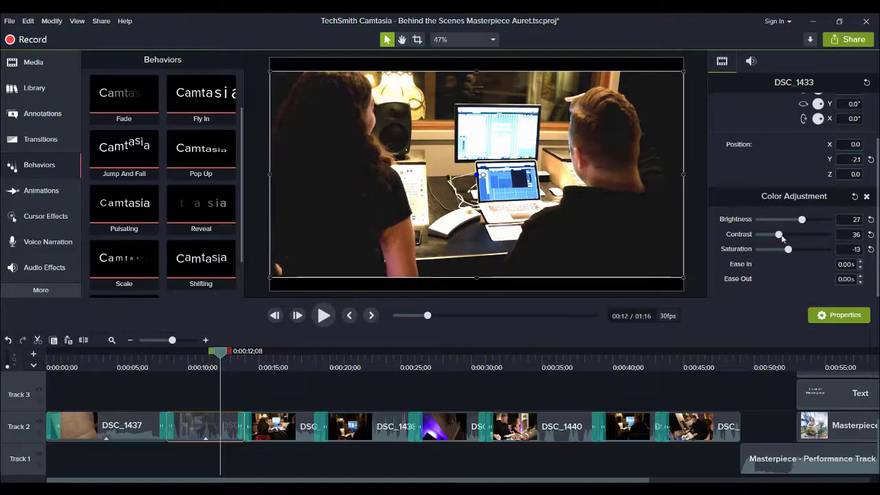
{"action": "left_click_drag", "start_coordinate": [781, 235], "coordinate": [781, 237]}
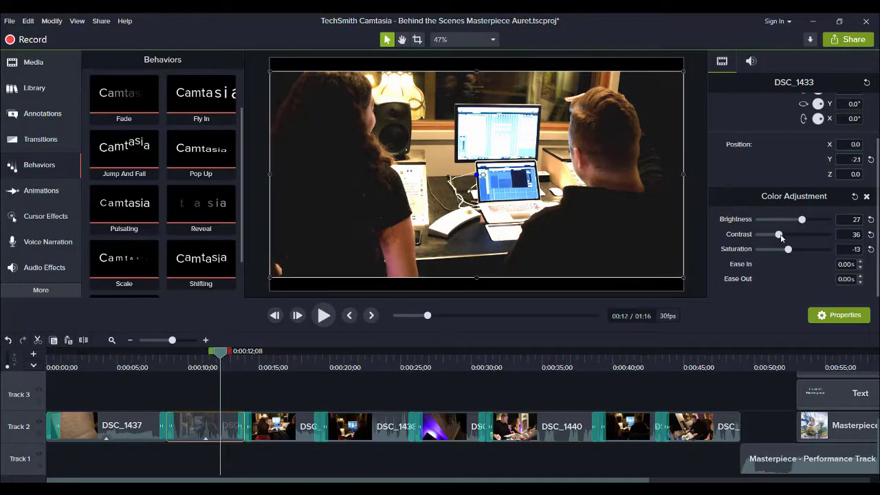
{"action": "left_click", "coordinate": [866, 197]}
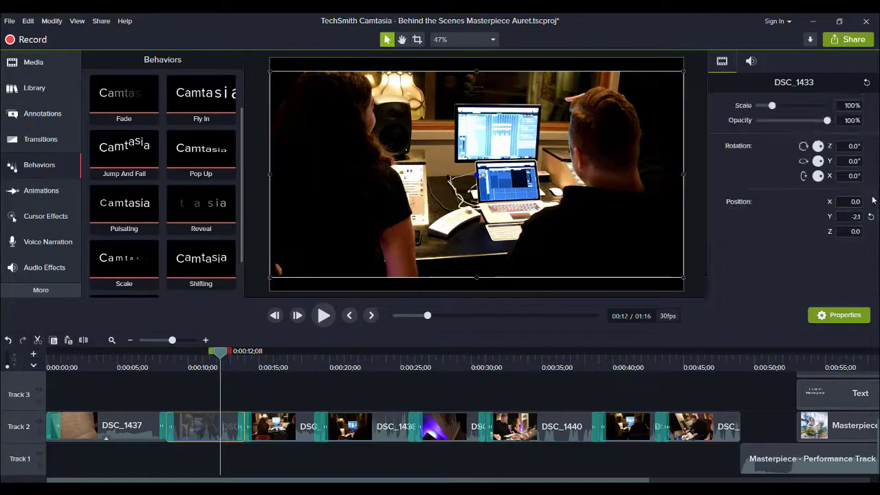
{"action": "key", "text": "ctrl+z"}
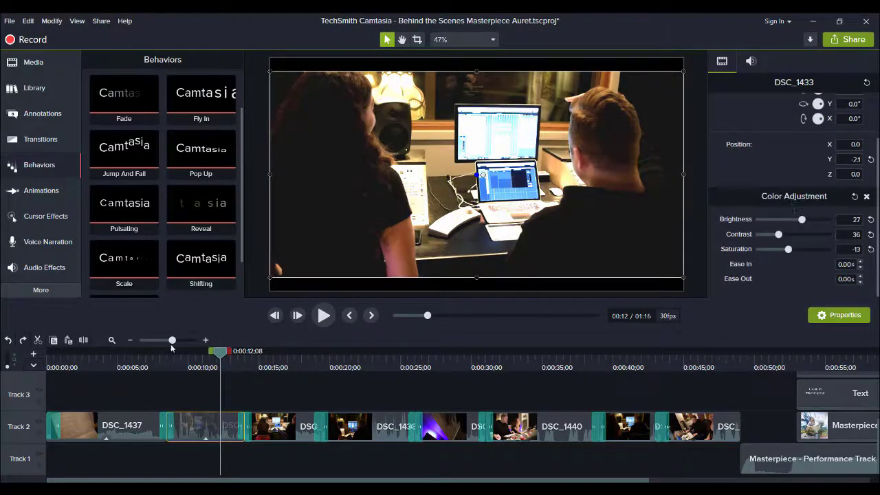
Play back DSC_1433, set its Color Adjustment contrast to 38, and continue playback into the following clip
{"action": "left_click", "coordinate": [184, 366]}
{"action": "key", "text": "space"}
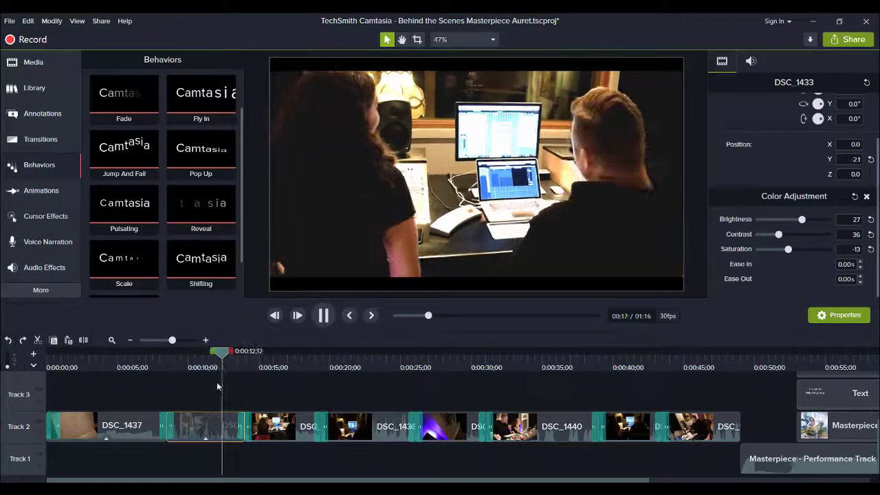
{"action": "key", "text": "space"}
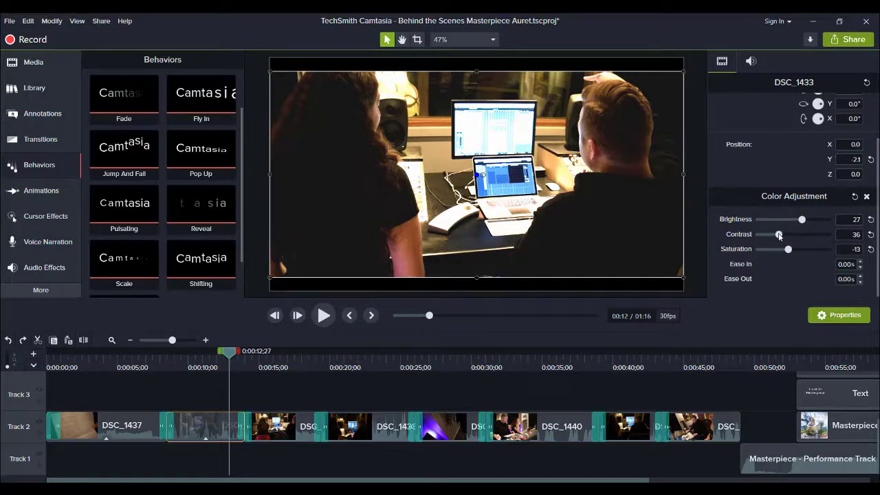
{"action": "key", "text": "space"}
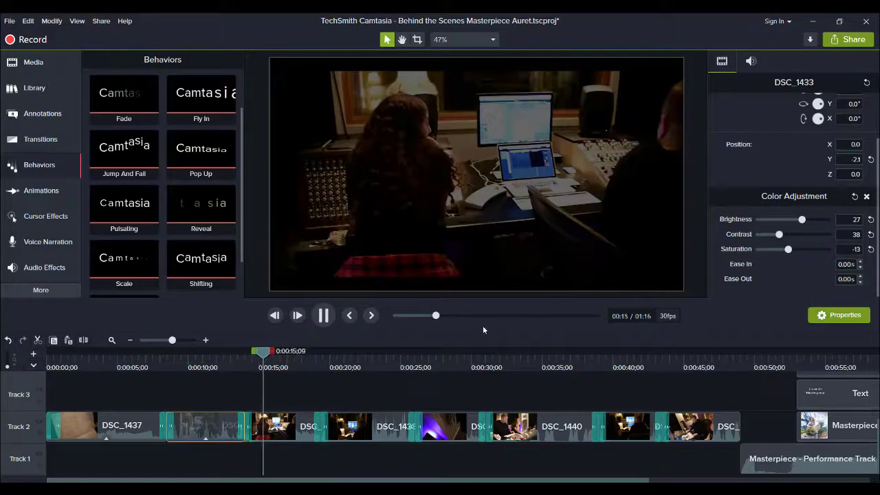
{"action": "key", "text": "space"}
Add the Color Adjustment visual effect to the DSC_1432 clip, with its frame at about 15 seconds shown on the canvas
{"action": "left_click", "coordinate": [286, 417]}
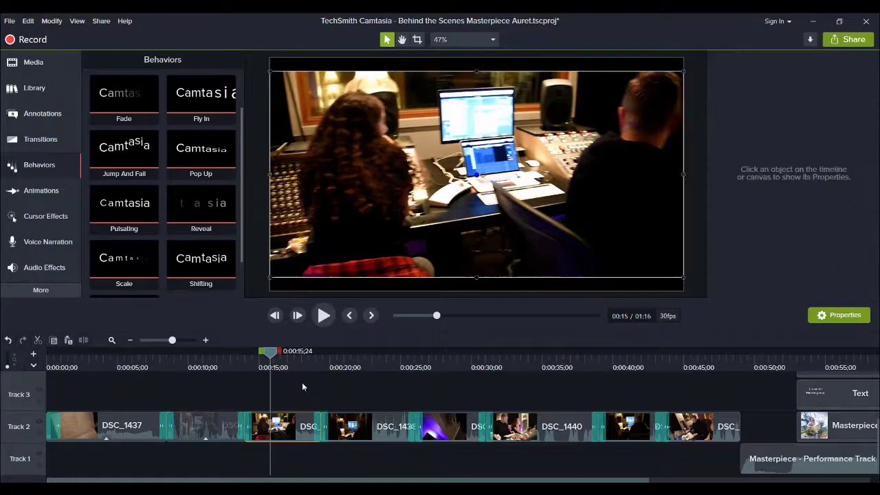
{"action": "left_click_drag", "start_coordinate": [283, 368], "coordinate": [266, 372]}
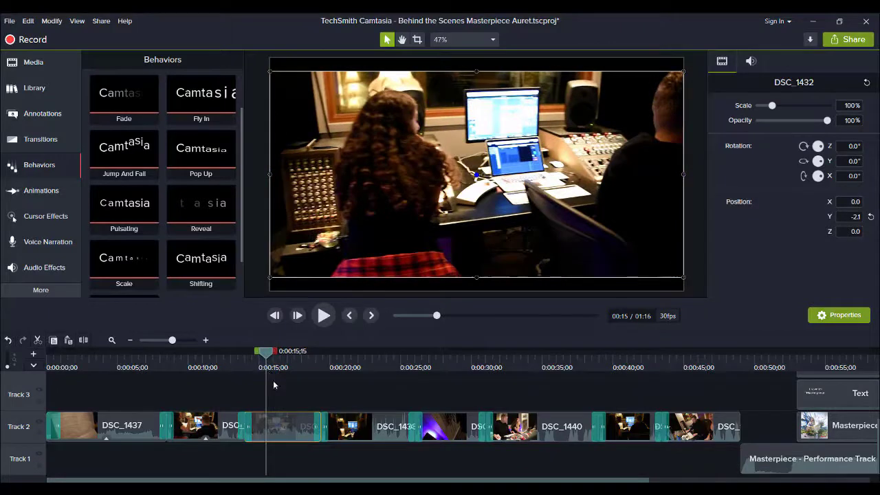
{"action": "left_click", "coordinate": [51, 20]}
{"action": "mouse_move", "coordinate": [68, 89]}
{"action": "mouse_move", "coordinate": [186, 90]}
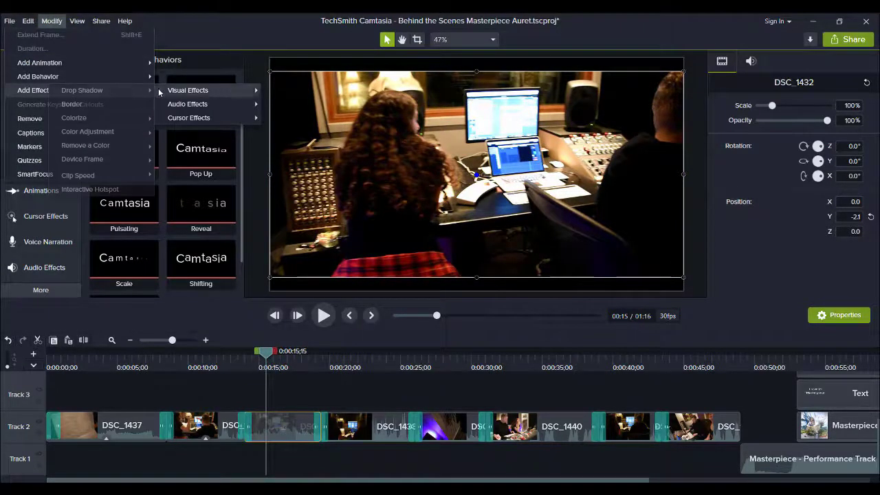
{"action": "left_click", "coordinate": [110, 133]}
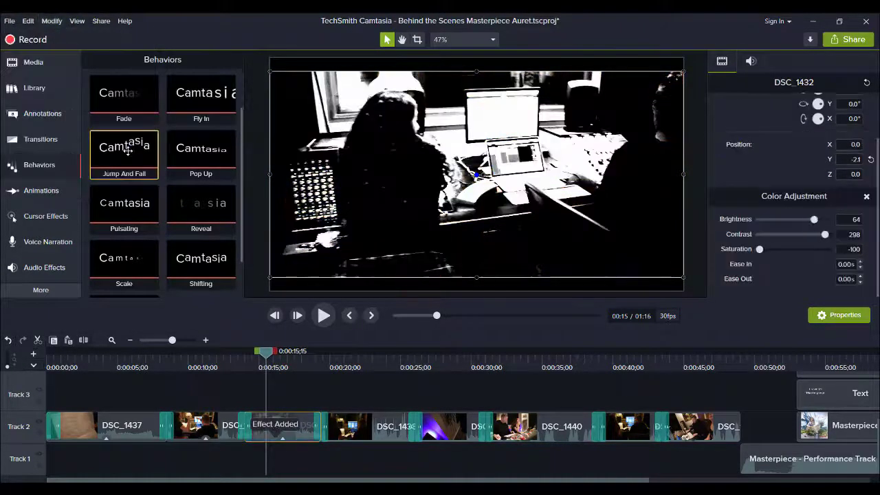
Set DSC_1432's Color Adjustment to brightness 36, contrast 55 and saturation -19, playing back the clip to check the look
{"action": "left_click_drag", "start_coordinate": [830, 236], "coordinate": [792, 250]}
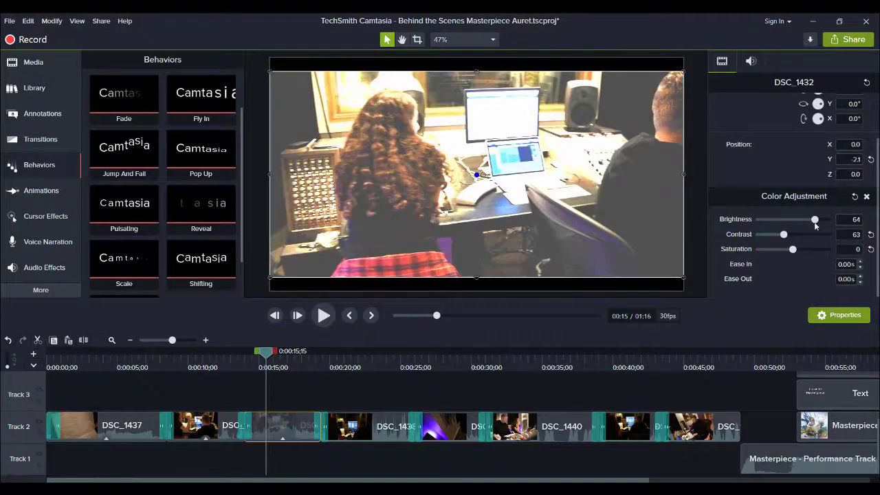
{"action": "mouse_move", "coordinate": [814, 220]}
{"action": "left_mouse_down"}
{"action": "mouse_move", "coordinate": [783, 236]}
{"action": "mouse_move", "coordinate": [805, 222]}
{"action": "left_mouse_up"}
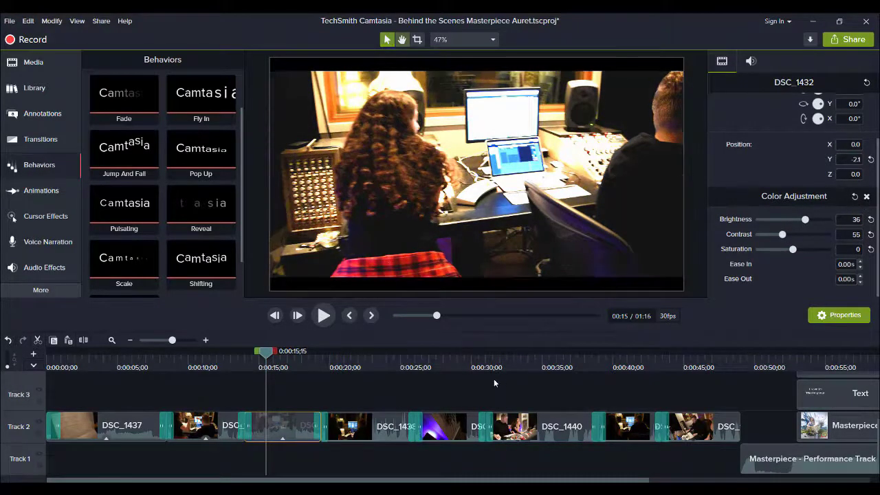
{"action": "key", "text": "space"}
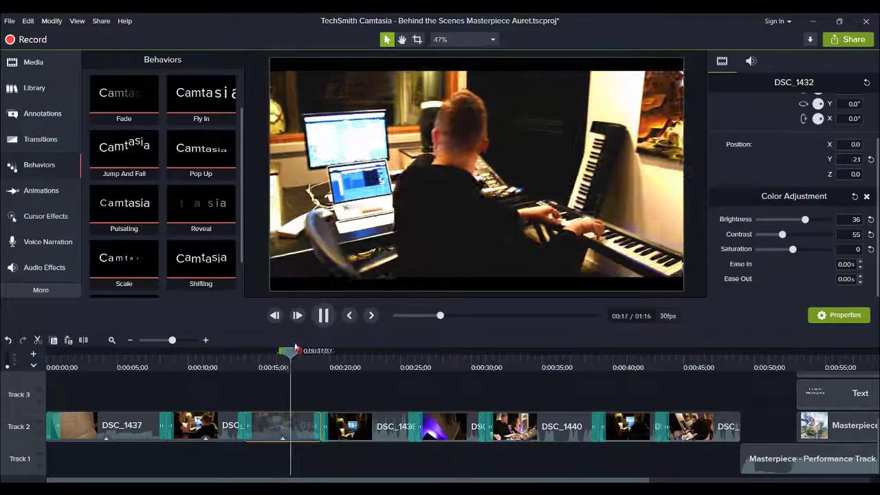
{"action": "key", "text": "space"}
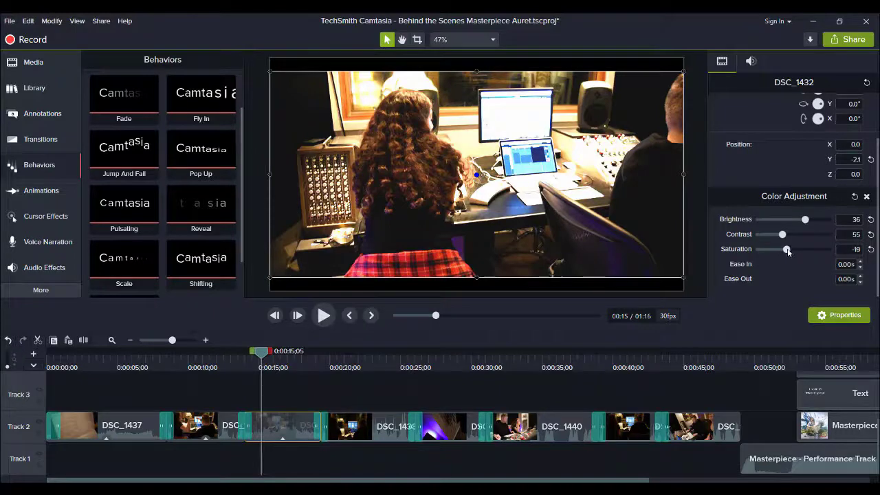
{"action": "key", "text": "space"}
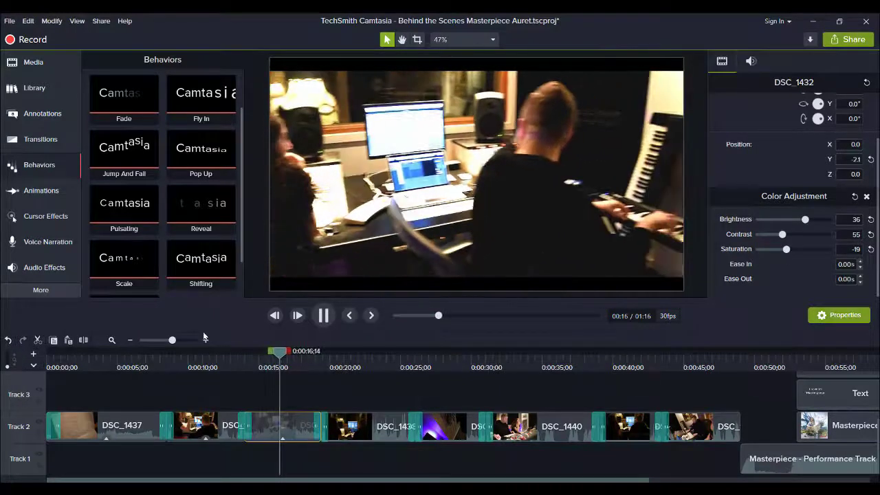
Compare DSC_1432 with the preceding clip, and set its Color Adjustment to brightness 24 and contrast 48, checking it in playback
{"action": "left_click", "coordinate": [207, 359]}
{"action": "key", "text": "space"}
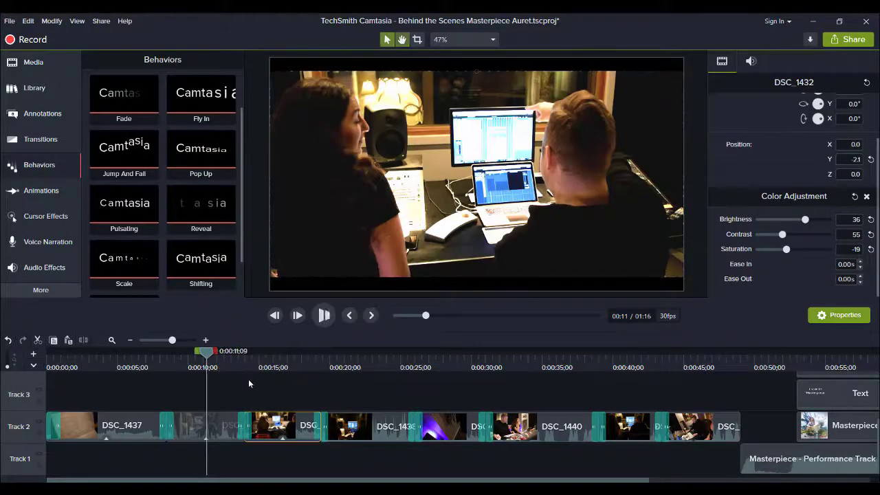
{"action": "left_click", "coordinate": [261, 366]}
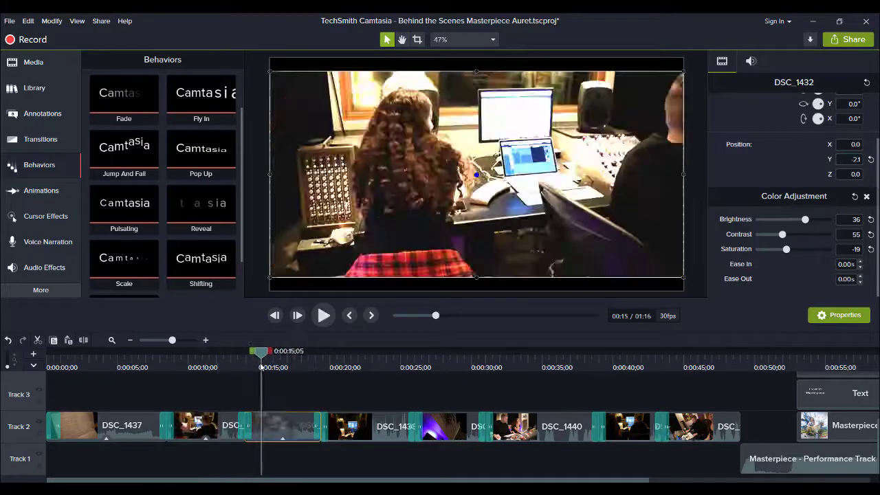
{"action": "key", "text": "space"}
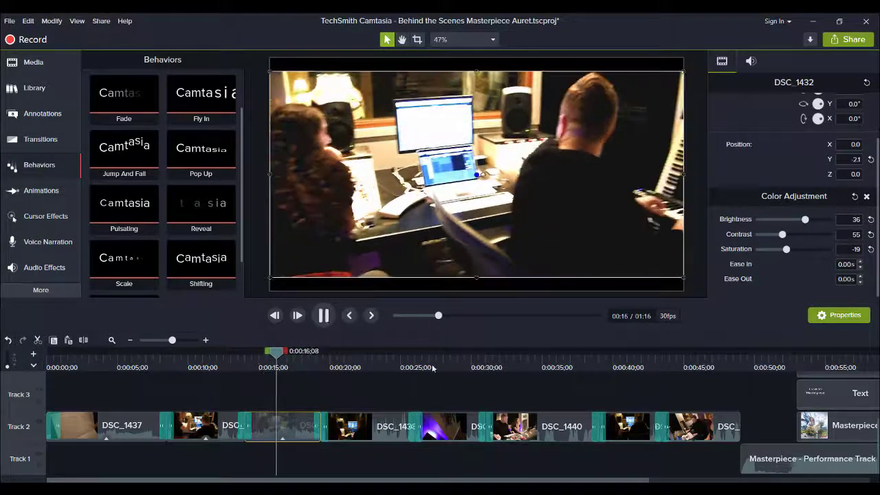
{"action": "mouse_move", "coordinate": [805, 219]}
{"action": "left_mouse_down"}
{"action": "mouse_move", "coordinate": [782, 237]}
{"action": "mouse_move", "coordinate": [801, 220]}
{"action": "left_mouse_up"}
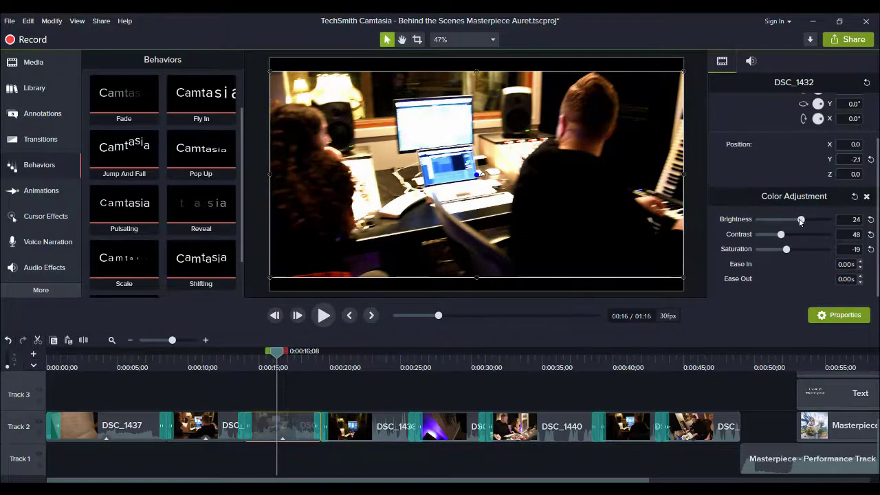
{"action": "key", "text": "space"}
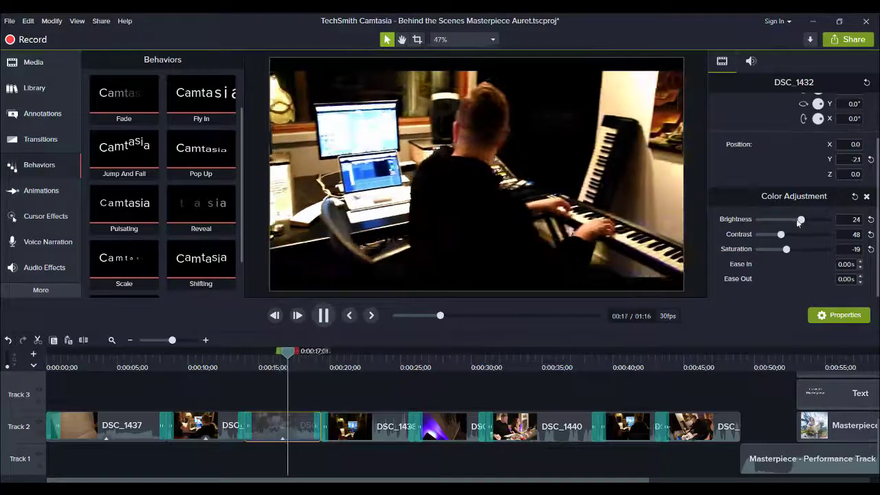
Stop playback and copy the effects of the DSC_1433 clip, with its frame at about 11 seconds shown
{"action": "key", "text": "space"}
{"action": "left_click", "coordinate": [207, 367]}
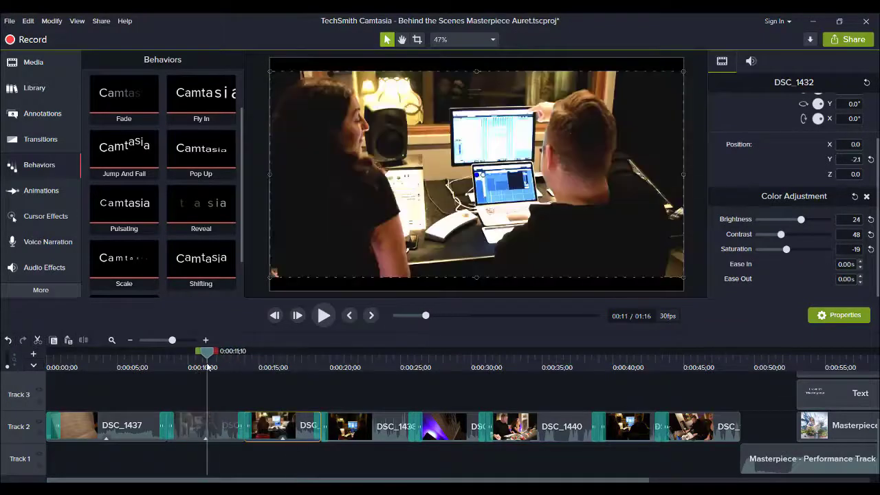
{"action": "left_click", "coordinate": [197, 426]}
{"action": "right_click", "coordinate": [203, 425]}
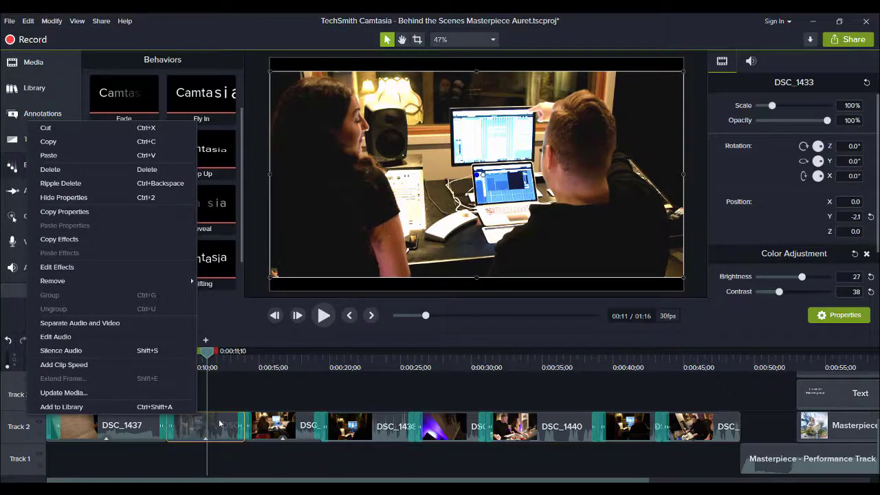
{"action": "left_click", "coordinate": [59, 239]}
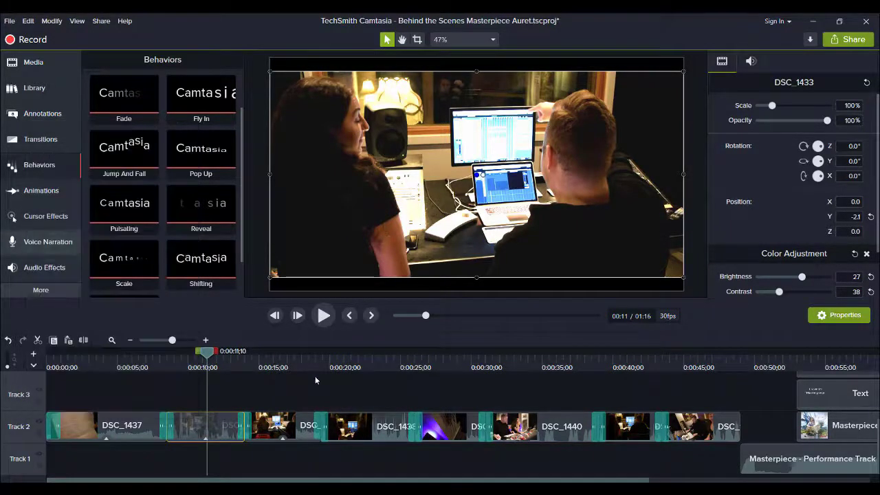
Paste the copied effects onto the DSC_1432 clip and play it back from about 15 seconds
{"action": "left_click", "coordinate": [277, 421]}
{"action": "left_click_drag", "start_coordinate": [279, 361], "coordinate": [271, 362]}
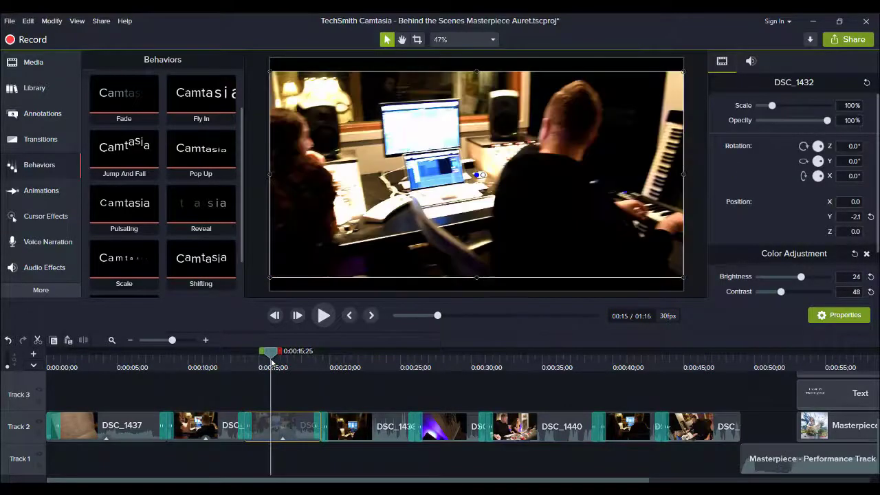
{"action": "right_click", "coordinate": [297, 422]}
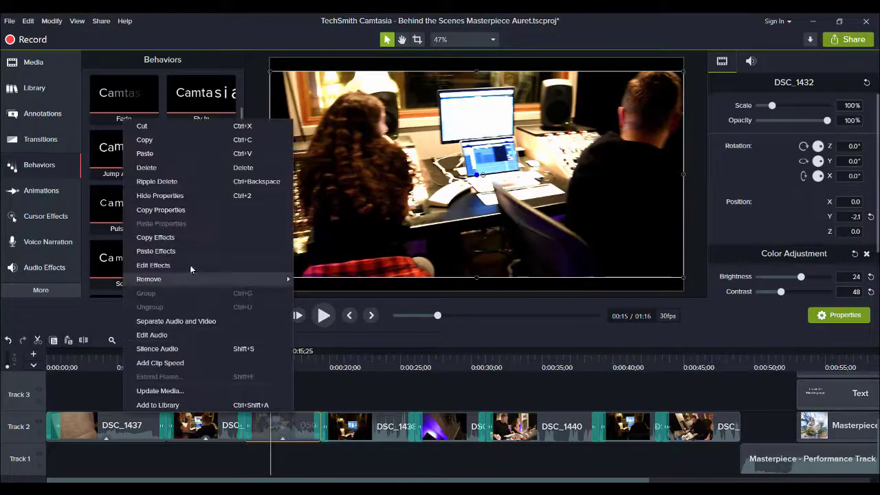
{"action": "left_click", "coordinate": [176, 252]}
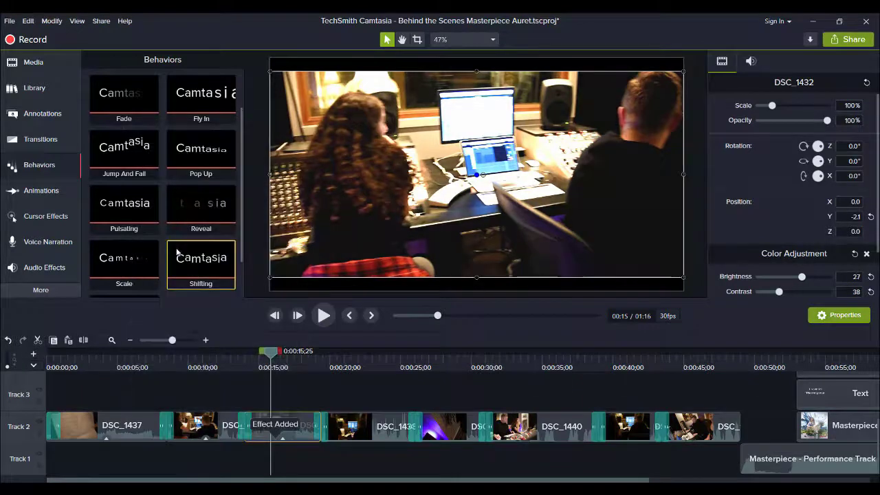
{"action": "key", "text": "space"}
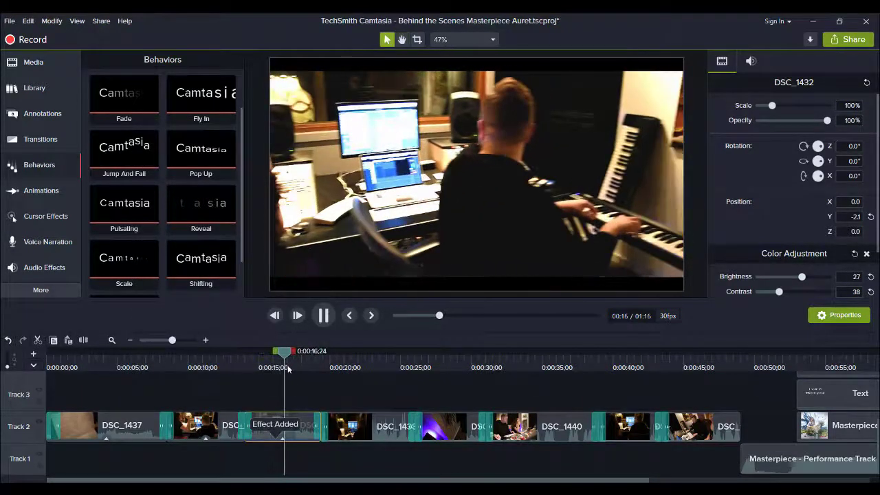
{"action": "key", "text": "space"}
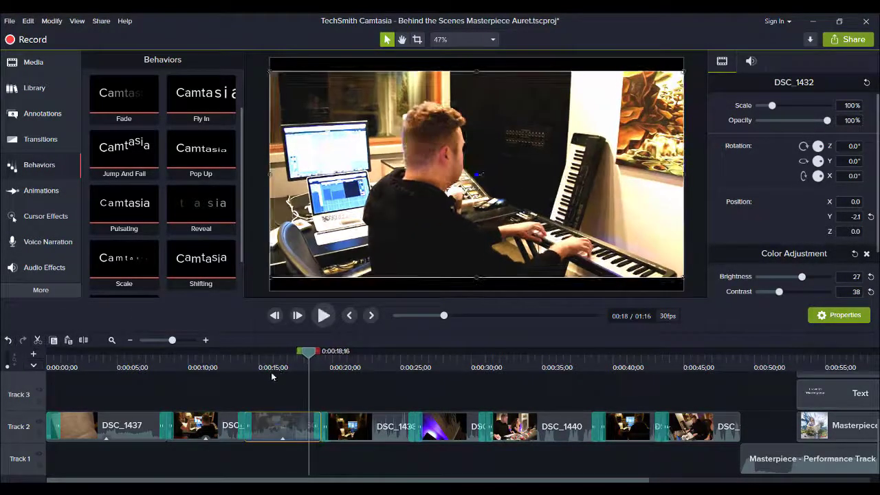
Play back the opening of DSC_1438 from about 20 seconds and paste the copied effects onto it
{"action": "left_click", "coordinate": [342, 367]}
{"action": "key", "text": "space"}
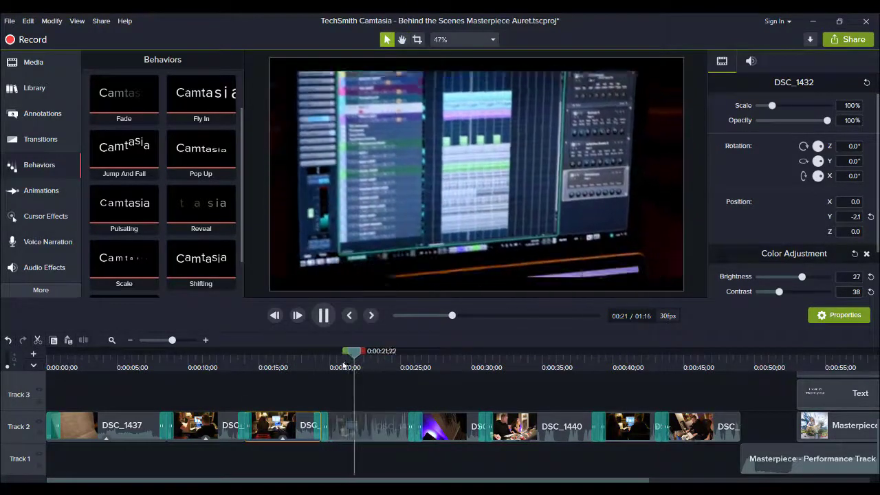
{"action": "left_click", "coordinate": [330, 367]}
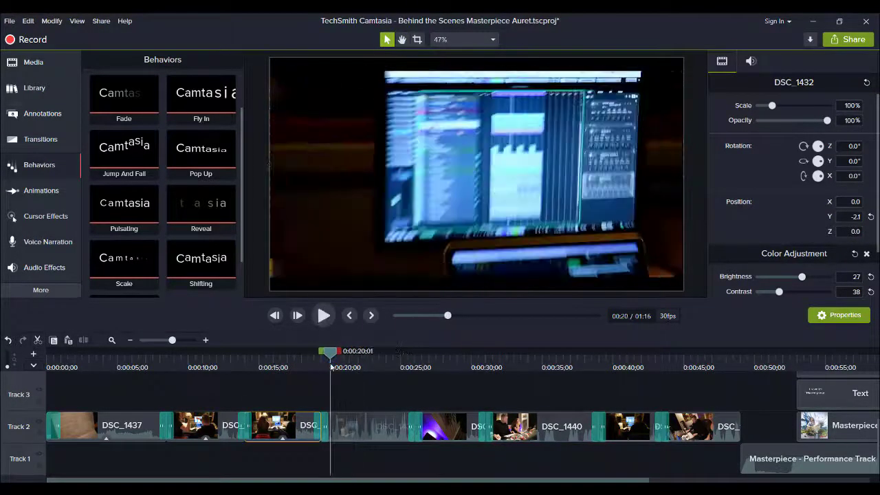
{"action": "key", "text": "space"}
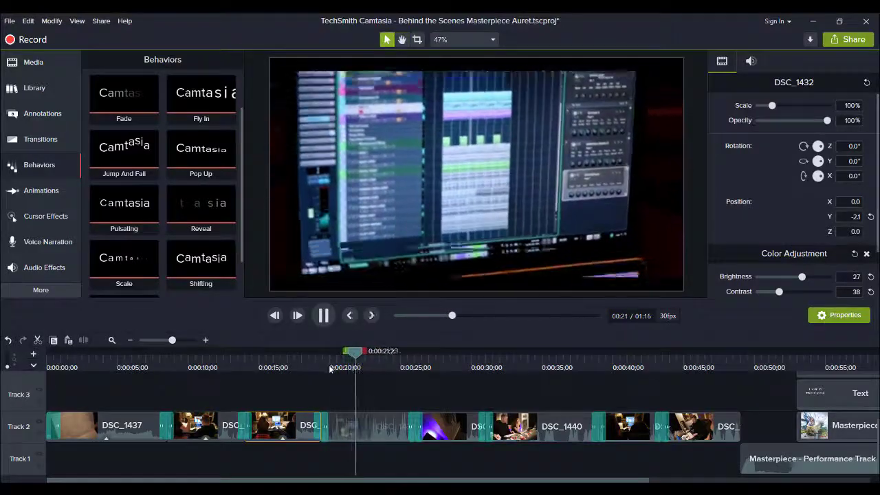
{"action": "key", "text": "space"}
{"action": "right_click", "coordinate": [365, 422]}
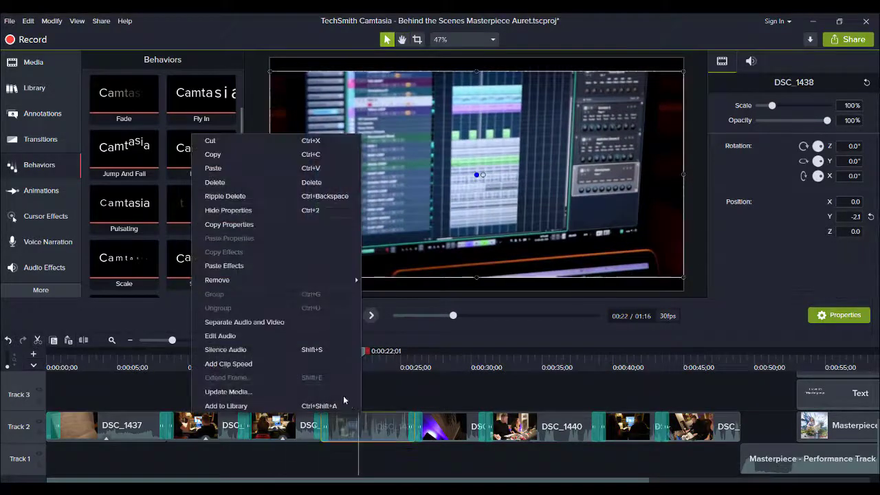
{"action": "left_click", "coordinate": [282, 264]}
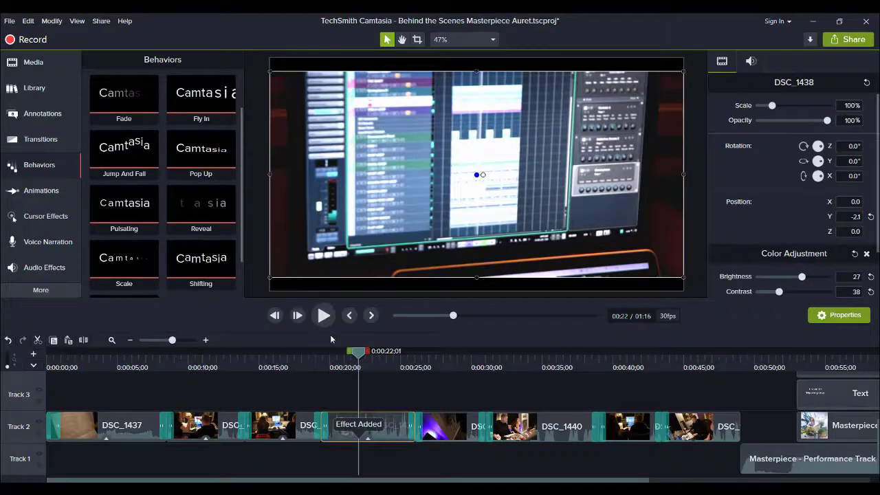
Try brightness 19 and contrast 14 in DSC_1438's Color Adjustment, and undo both changes
{"action": "scroll", "coordinate": [805, 263], "scroll_direction": "down", "scroll_amount": 2}
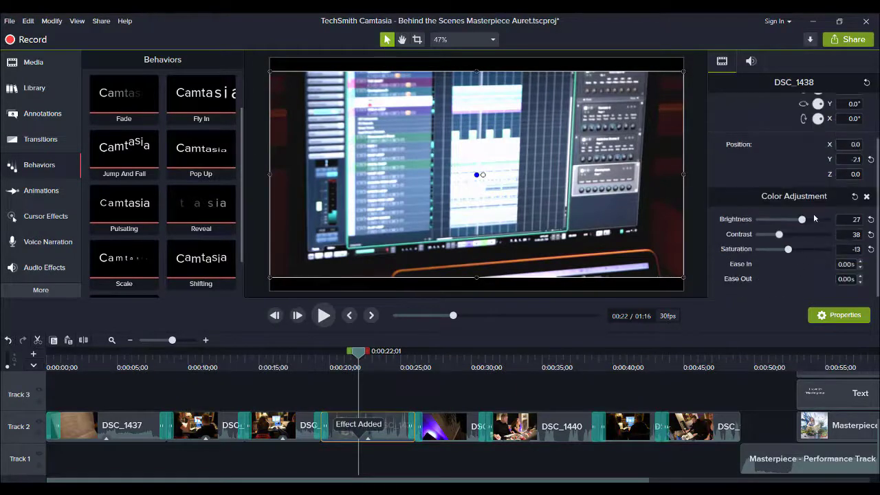
{"action": "left_click_drag", "start_coordinate": [804, 220], "coordinate": [775, 235]}
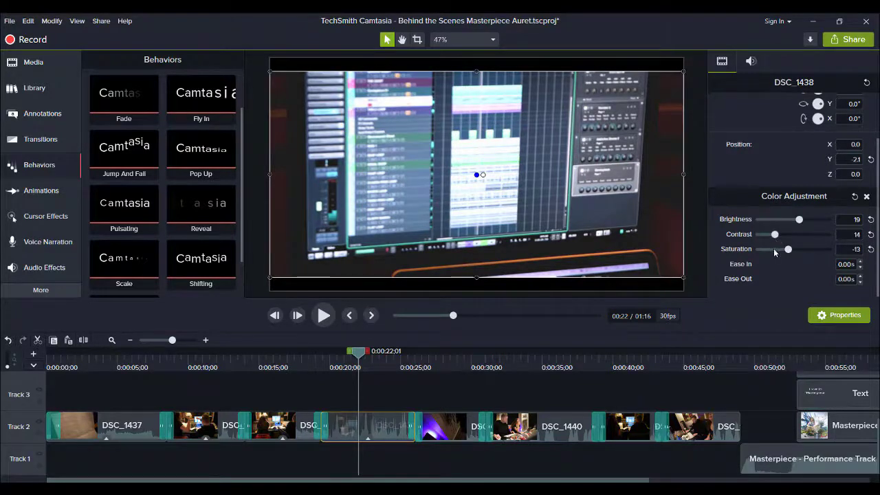
{"action": "key", "text": "ctrl+z"}
{"action": "key", "text": "ctrl+z"}
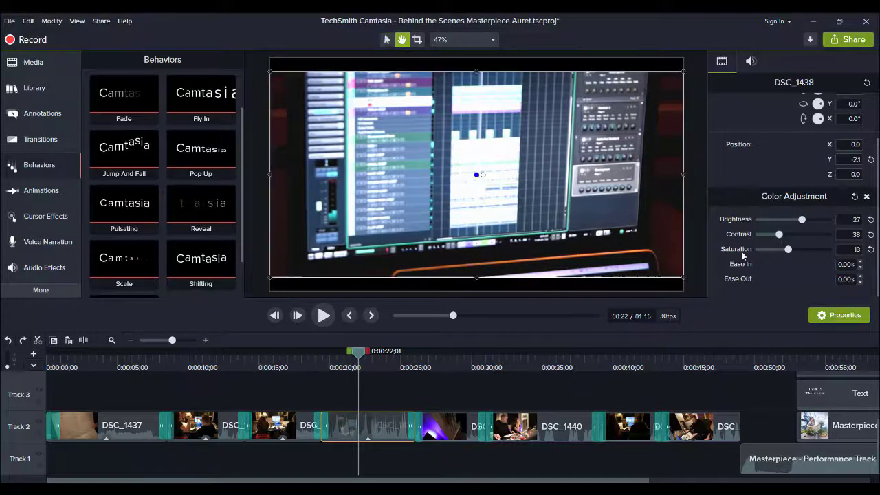
Lower DSC_1438's Color Adjustment brightness to 20 and finally 12, checking each value by playing back the clip
{"action": "key", "text": "space"}
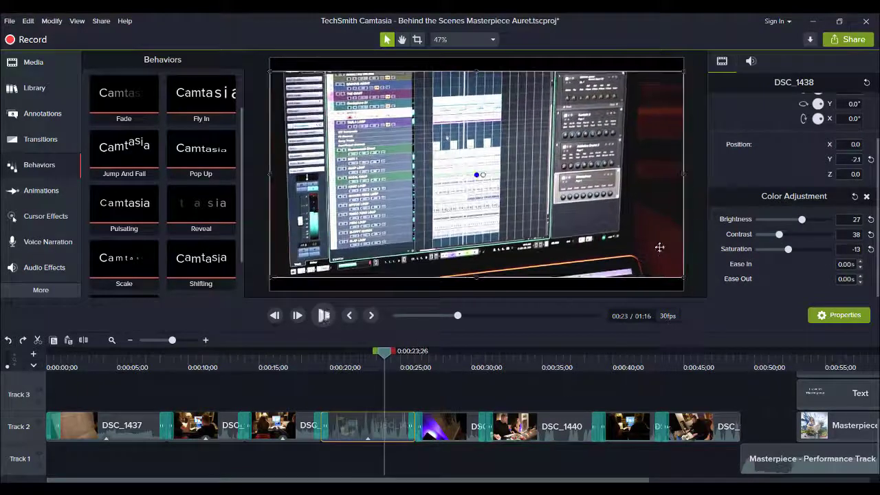
{"action": "key", "text": "space"}
{"action": "left_click_drag", "start_coordinate": [802, 223], "coordinate": [800, 224]}
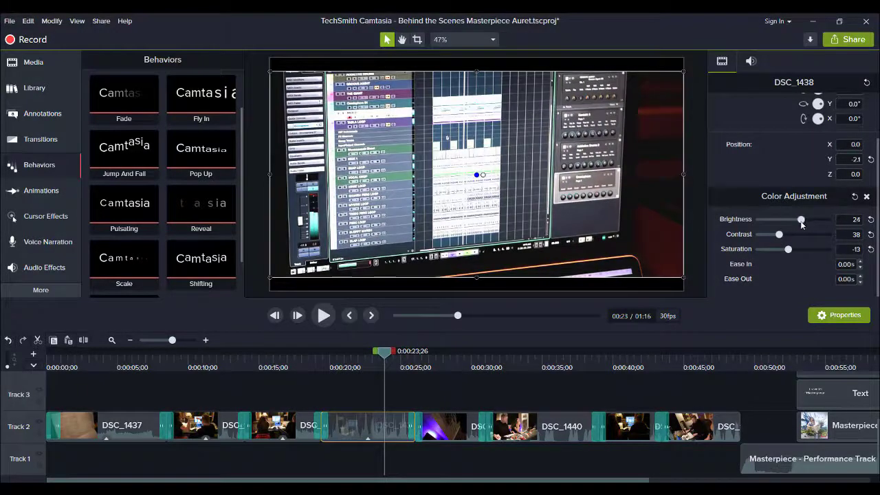
{"action": "left_click", "coordinate": [332, 363]}
{"action": "key", "text": "space"}
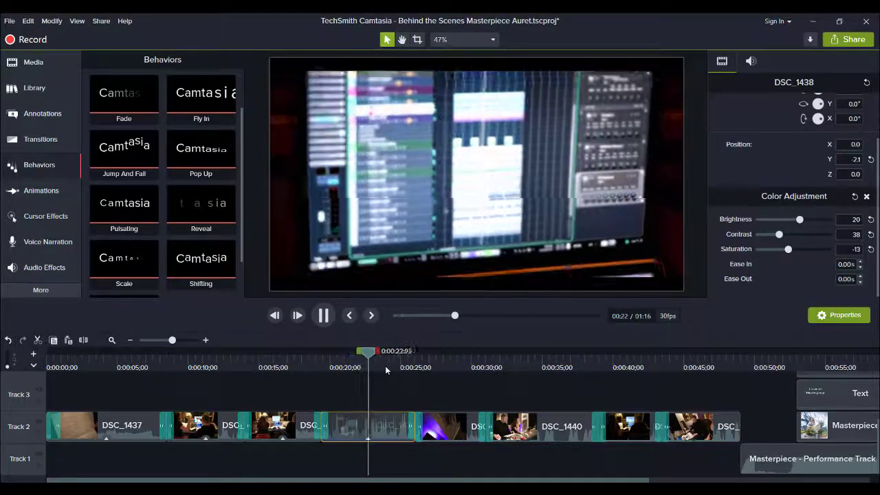
{"action": "key", "text": "space"}
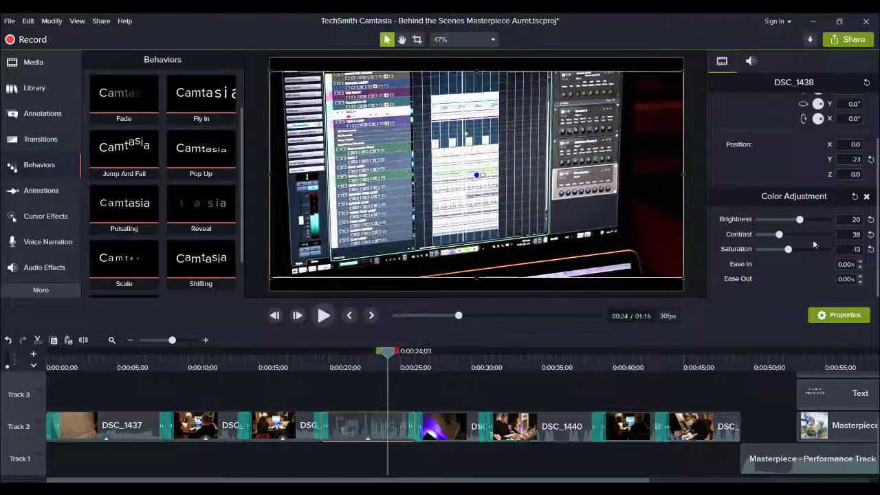
{"action": "left_click_drag", "start_coordinate": [801, 222], "coordinate": [799, 222]}
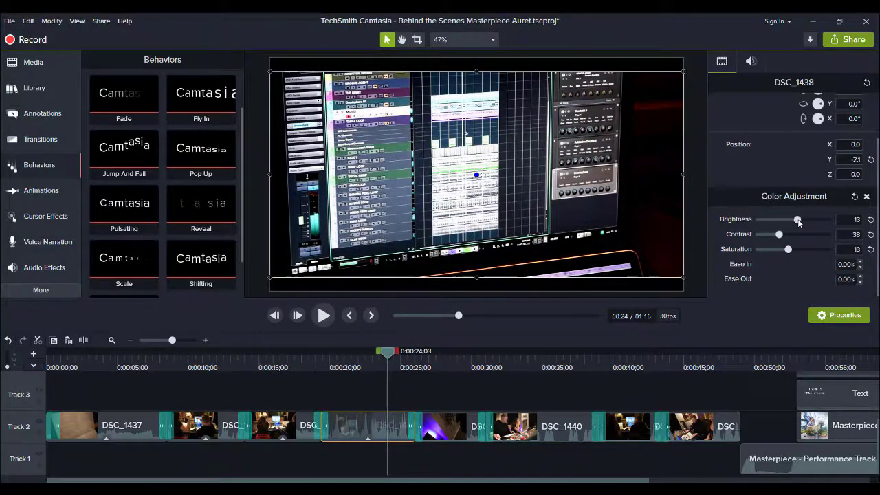
{"action": "left_click", "coordinate": [332, 363]}
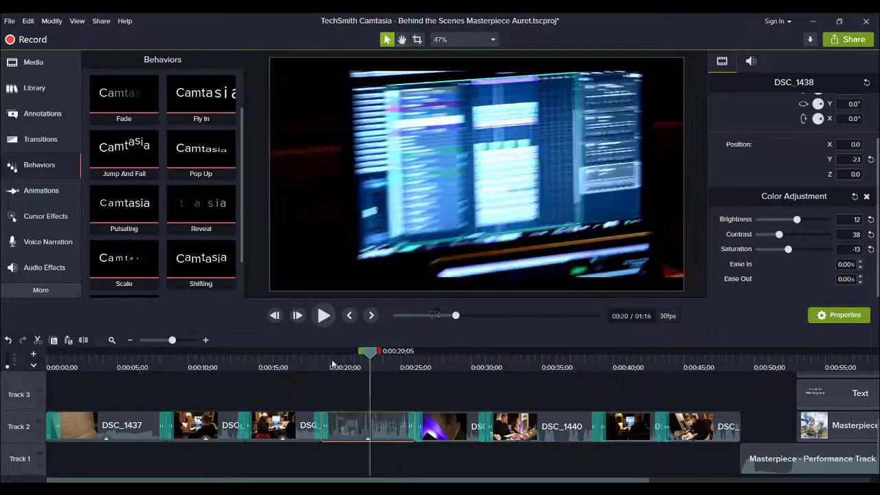
{"action": "key", "text": "space"}
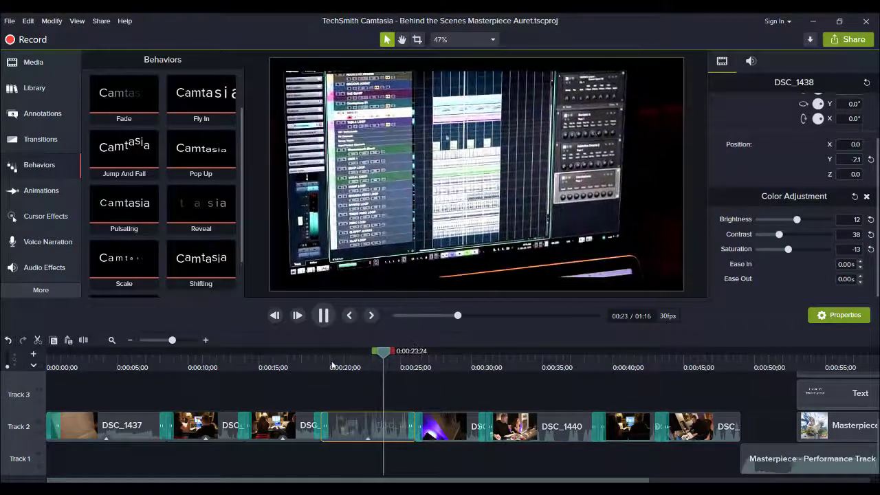
{"action": "key", "text": "space"}
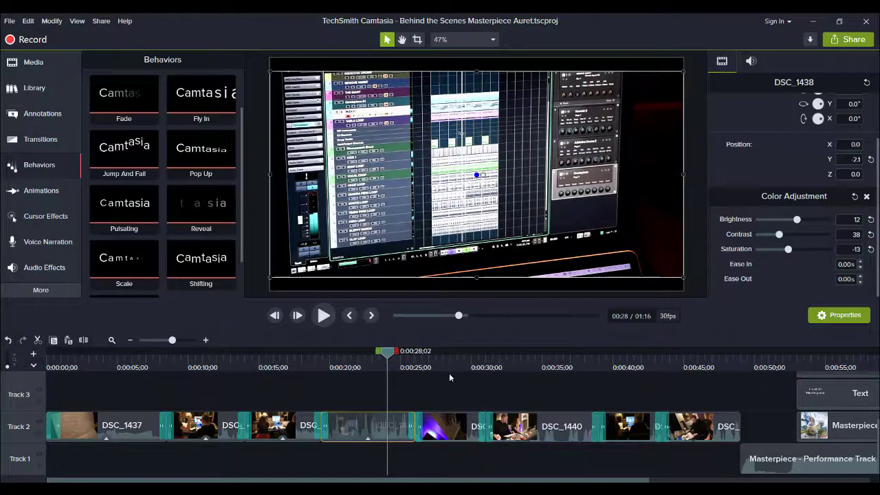
Paste the copied effects onto the DSC_1439 clip, with its frame at about 29 seconds shown on the canvas
{"action": "left_click", "coordinate": [444, 364]}
{"action": "left_click", "coordinate": [452, 420]}
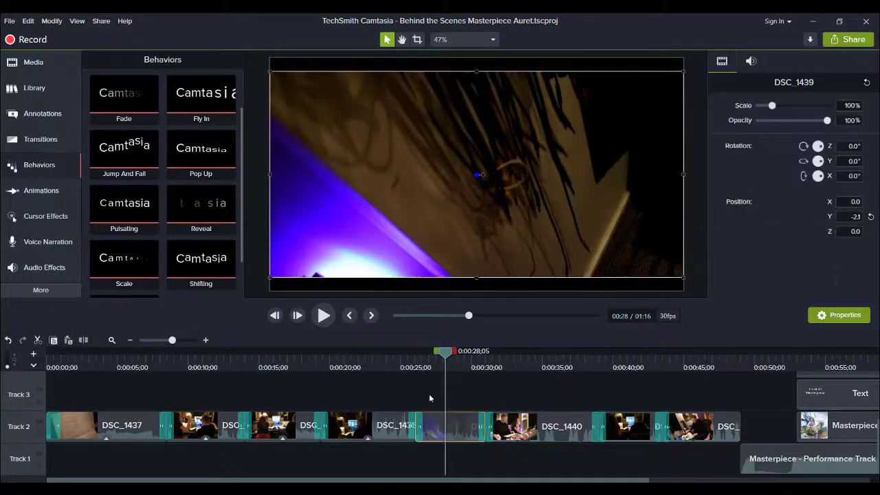
{"action": "left_click_drag", "start_coordinate": [422, 356], "coordinate": [459, 363]}
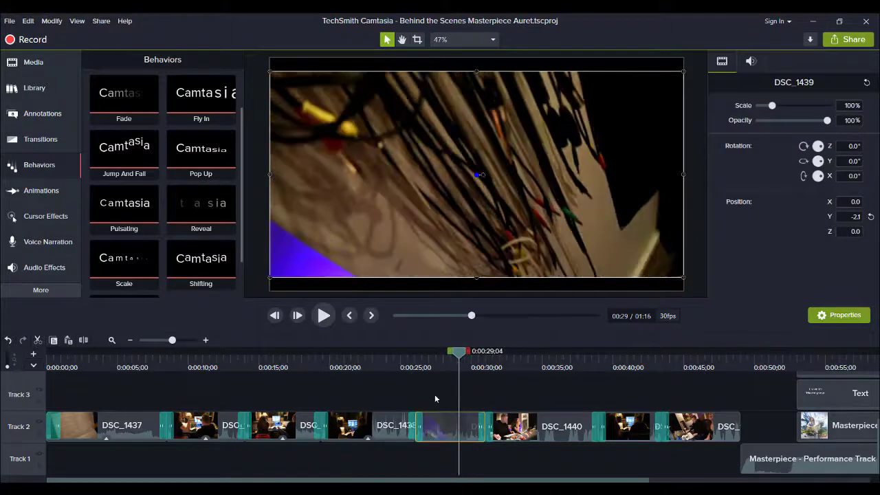
{"action": "right_click", "coordinate": [435, 428]}
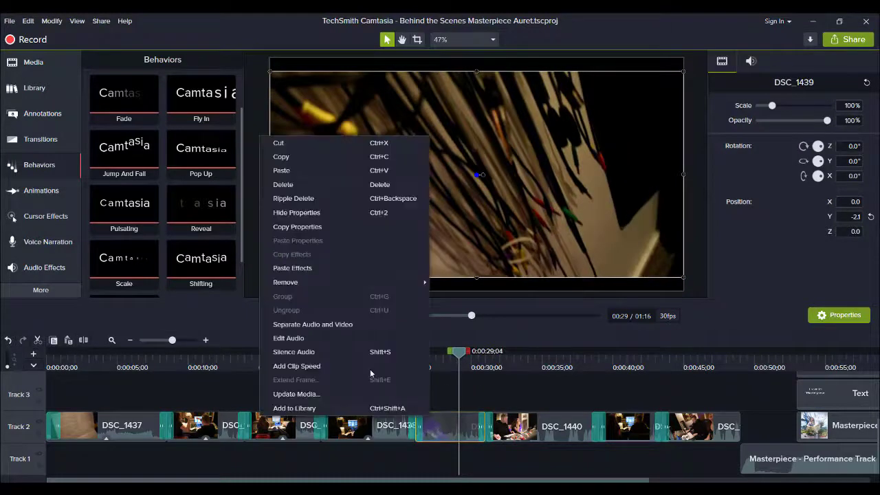
{"action": "left_click", "coordinate": [327, 267]}
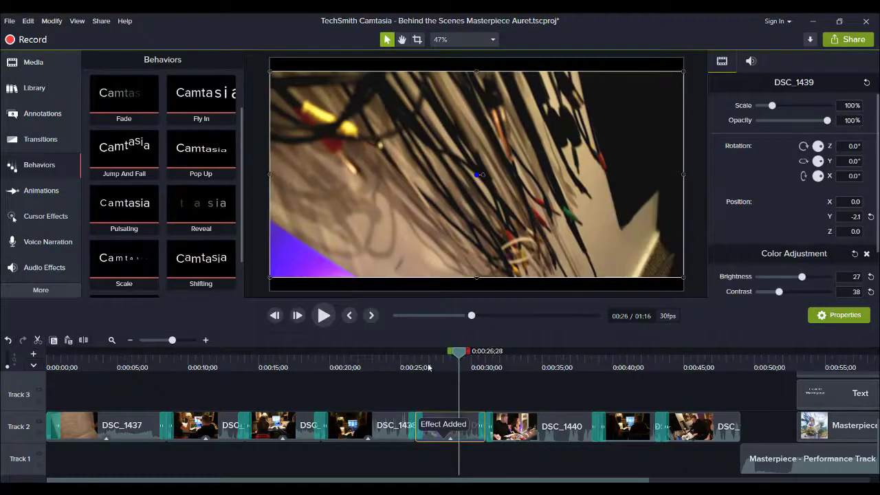
Play back DSC_1439, set its Color Adjustment brightness to 23, and replay the clip from about 27 seconds
{"action": "left_click", "coordinate": [428, 364]}
{"action": "key", "text": "space"}
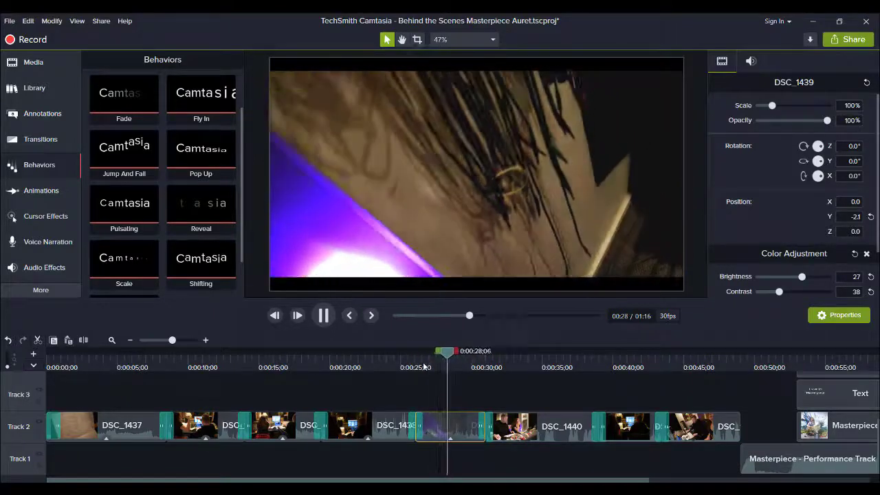
{"action": "key", "text": "space"}
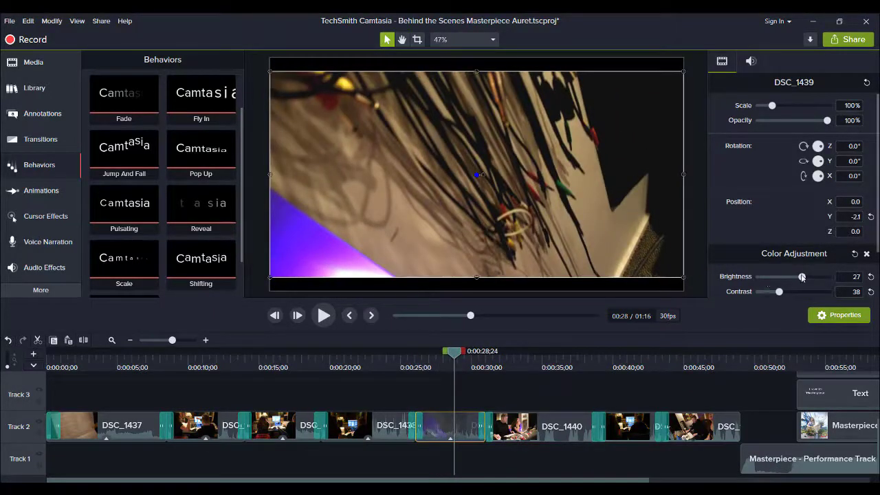
{"action": "left_click_drag", "start_coordinate": [801, 277], "coordinate": [800, 277]}
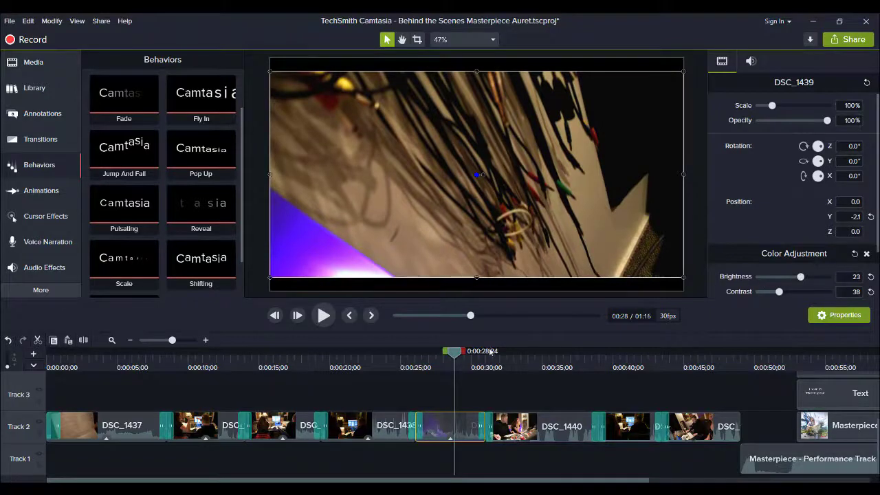
{"action": "left_click", "coordinate": [428, 364]}
{"action": "key", "text": "space"}
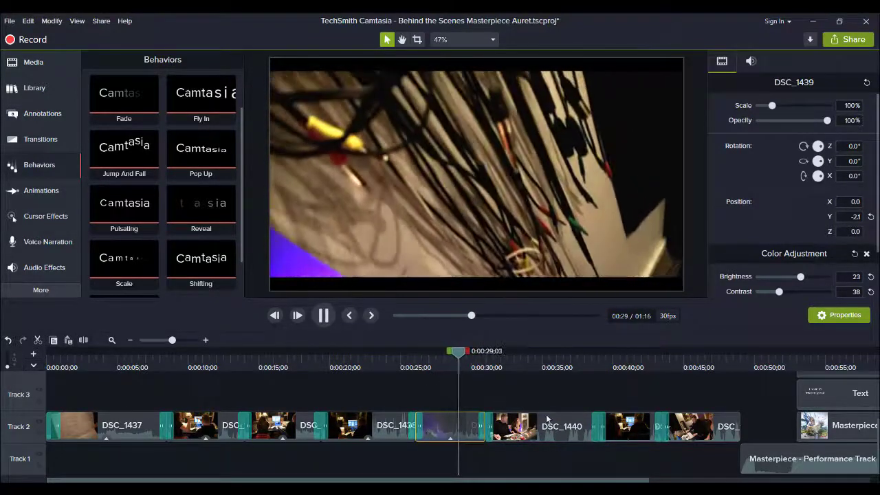
Paste the copied effects onto the DSC_1440 clip, with its frame at about 35 seconds shown on the canvas
{"action": "left_click", "coordinate": [546, 420]}
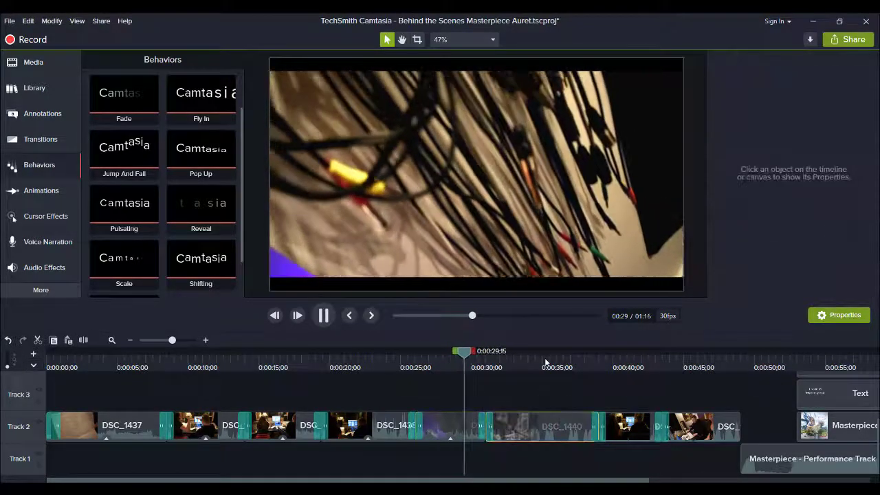
{"action": "left_click", "coordinate": [546, 363]}
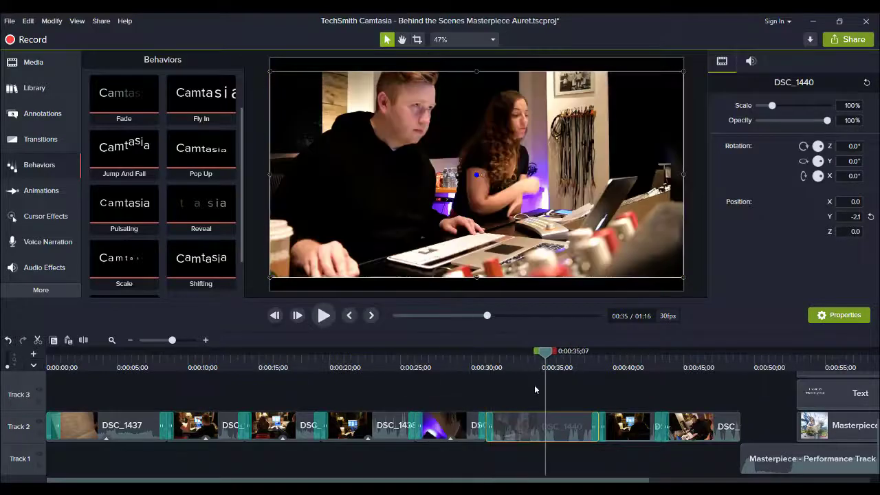
{"action": "right_click", "coordinate": [523, 418]}
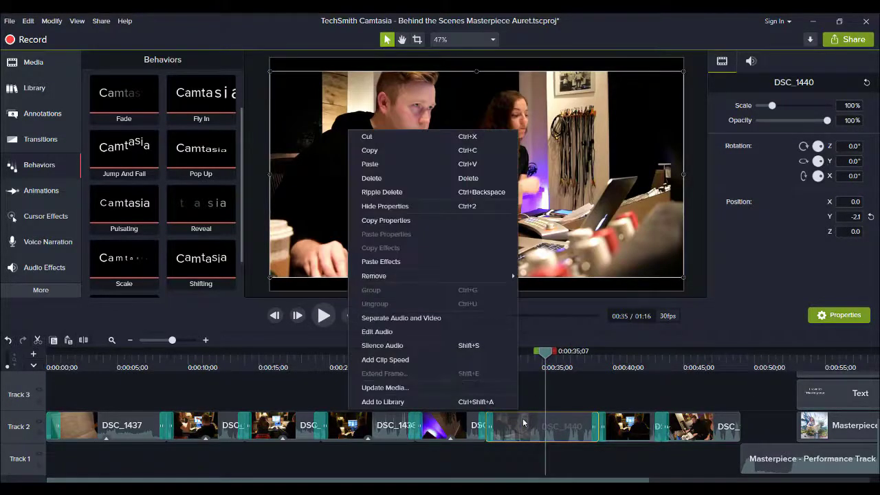
{"action": "left_click", "coordinate": [416, 255]}
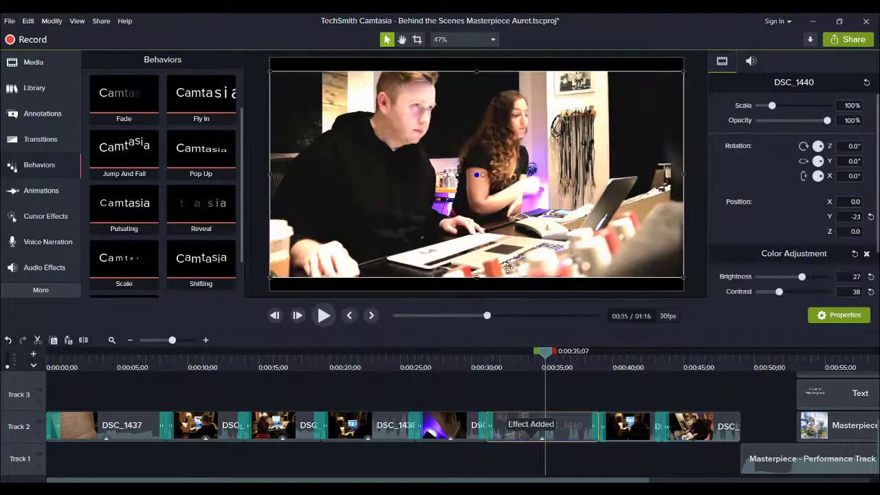
Set DSC_1440's Color Adjustment to brightness 16, contrast 26 and saturation 1
{"action": "scroll", "coordinate": [831, 219], "scroll_direction": "down", "scroll_amount": 2}
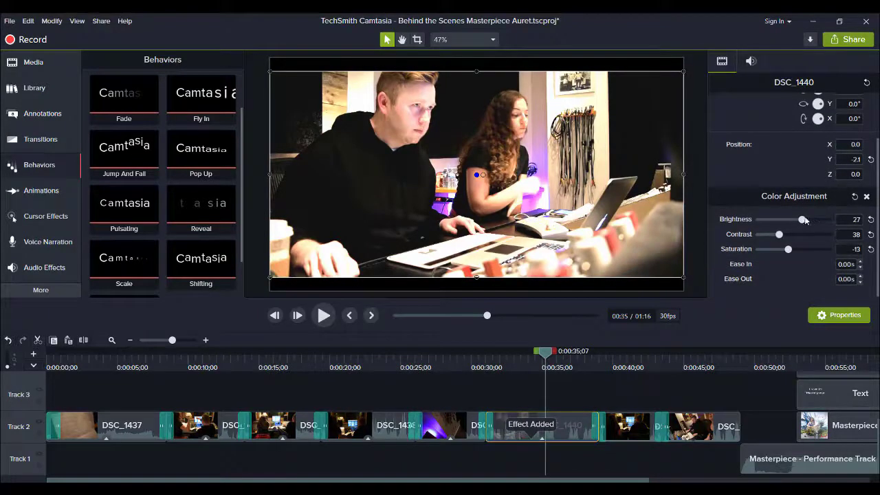
{"action": "left_click_drag", "start_coordinate": [802, 219], "coordinate": [777, 236]}
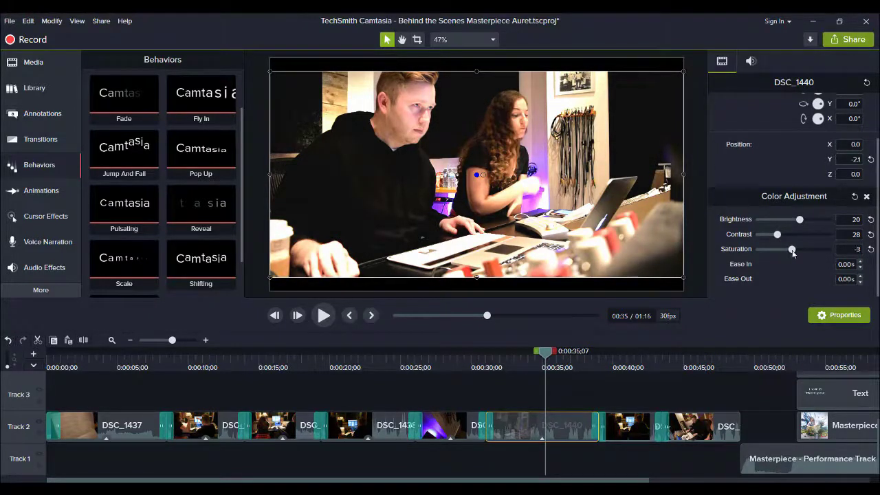
{"action": "left_click_drag", "start_coordinate": [801, 223], "coordinate": [801, 222]}
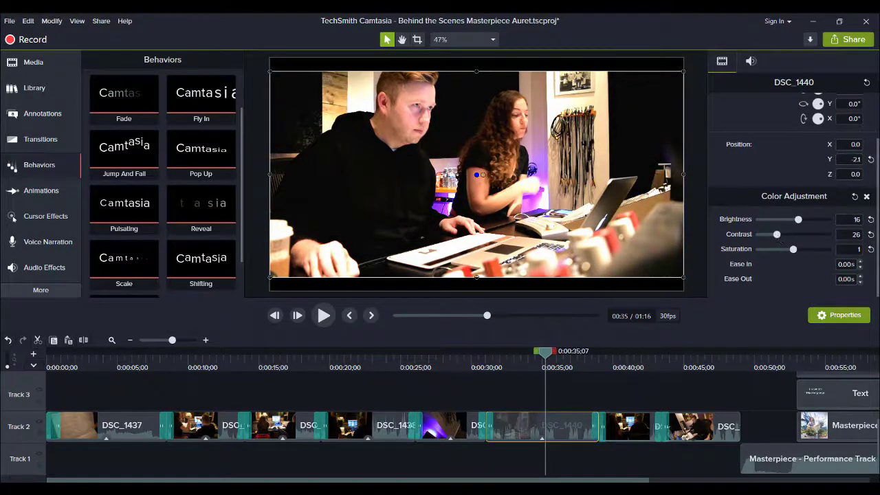
Compare DSC_1440 without its Color Adjustment by removing and restoring the effect, and play the clip from about 35 seconds
{"action": "left_click", "coordinate": [867, 197]}
{"action": "key", "text": "ctrl+z"}
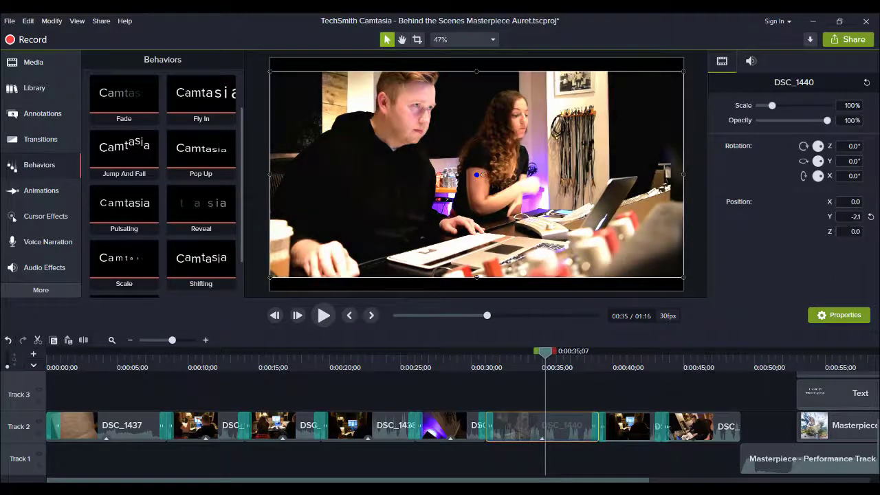
{"action": "key", "text": "space"}
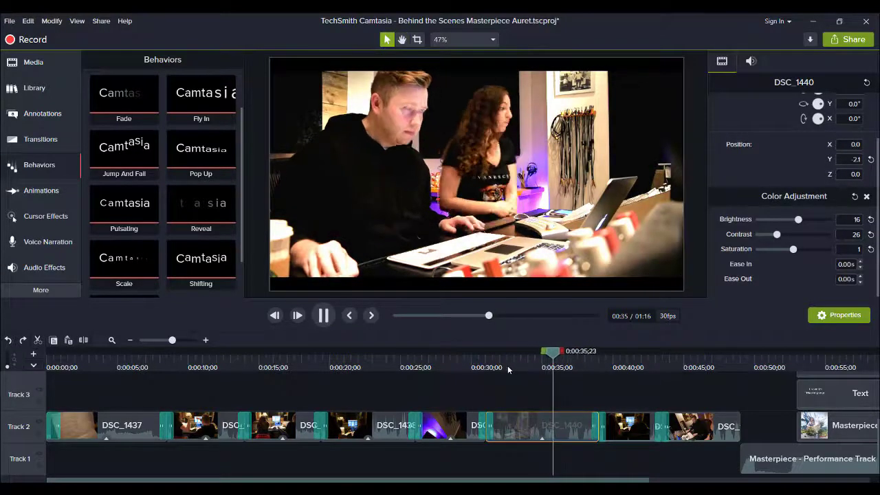
{"action": "key", "text": "space"}
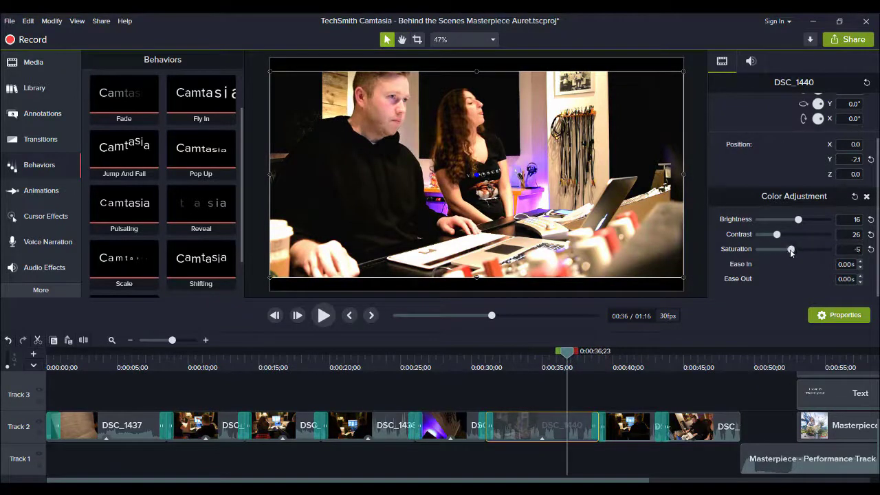
Set DSC_1440's Color Adjustment saturation to -8 and brightness to 13, checking each value by playing back the clip
{"action": "left_click", "coordinate": [512, 355]}
{"action": "key", "text": "space"}
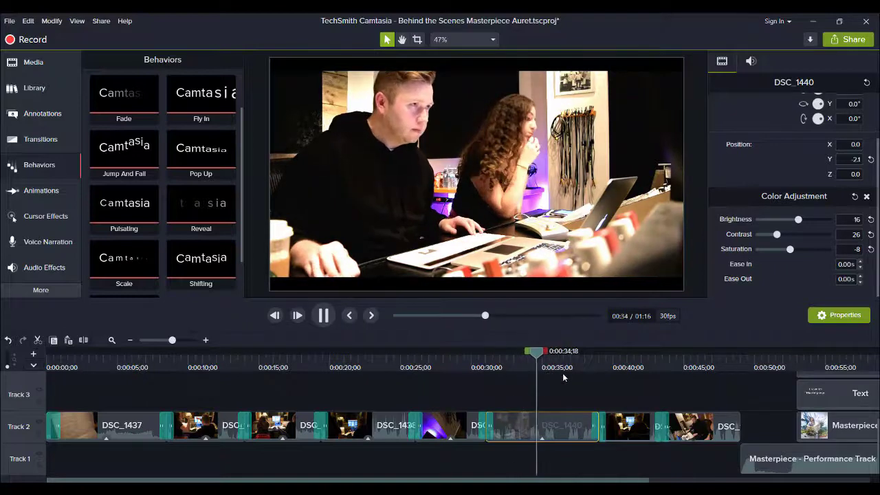
{"action": "key", "text": "space"}
{"action": "left_click_drag", "start_coordinate": [797, 220], "coordinate": [800, 220]}
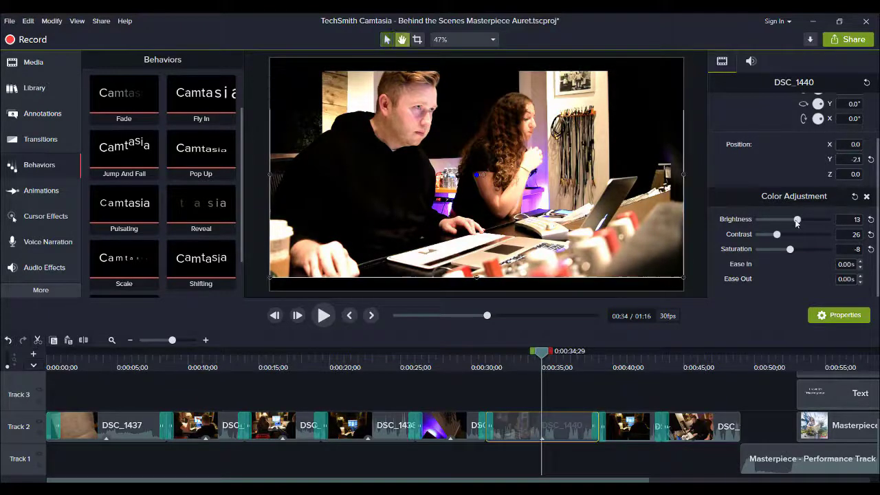
{"action": "key", "text": "space"}
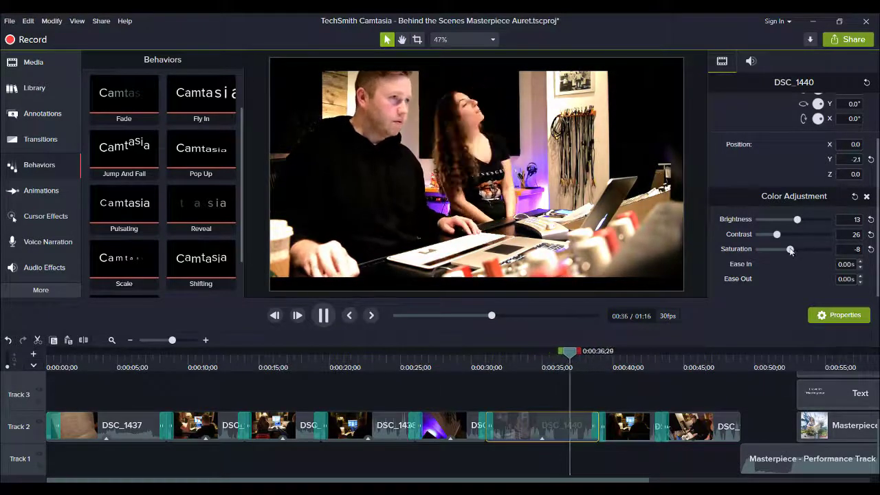
{"action": "key", "text": "space"}
Paste the copied effects onto the DSC_1430 clip with its frame at about 40 seconds shown, and play it back briefly
{"action": "left_click", "coordinate": [624, 365]}
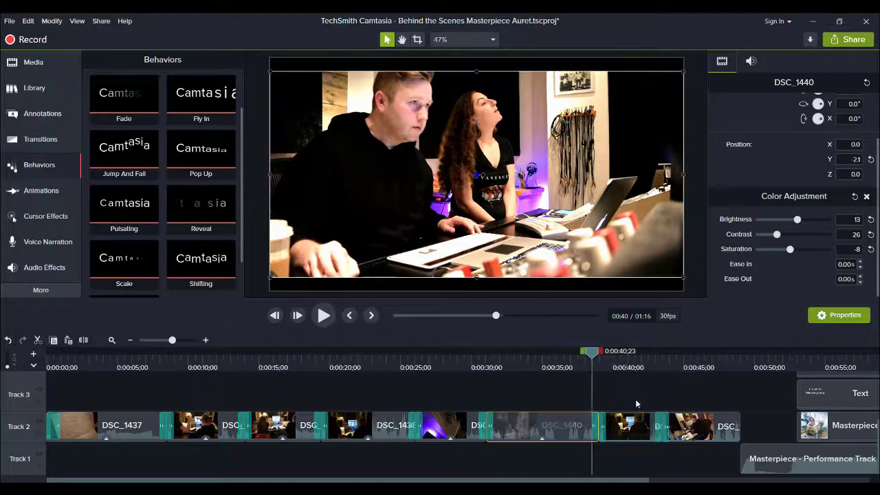
{"action": "left_click", "coordinate": [638, 428]}
{"action": "right_click", "coordinate": [640, 428]}
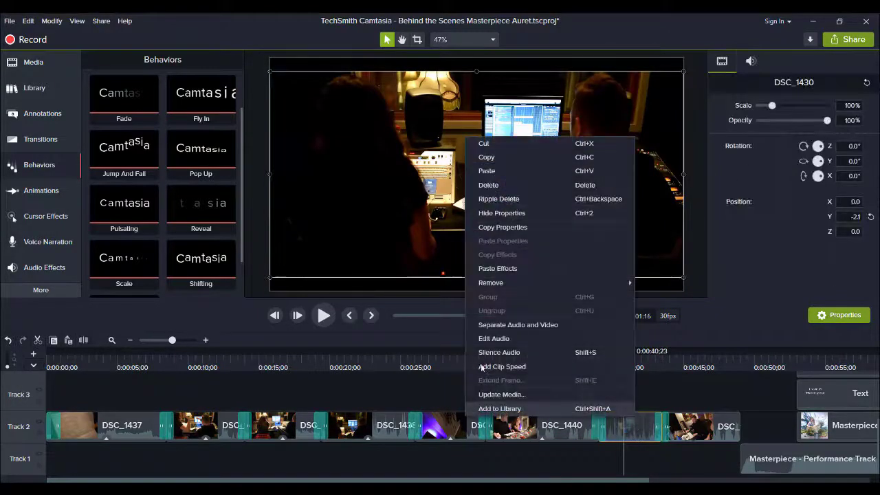
{"action": "left_click", "coordinate": [512, 270]}
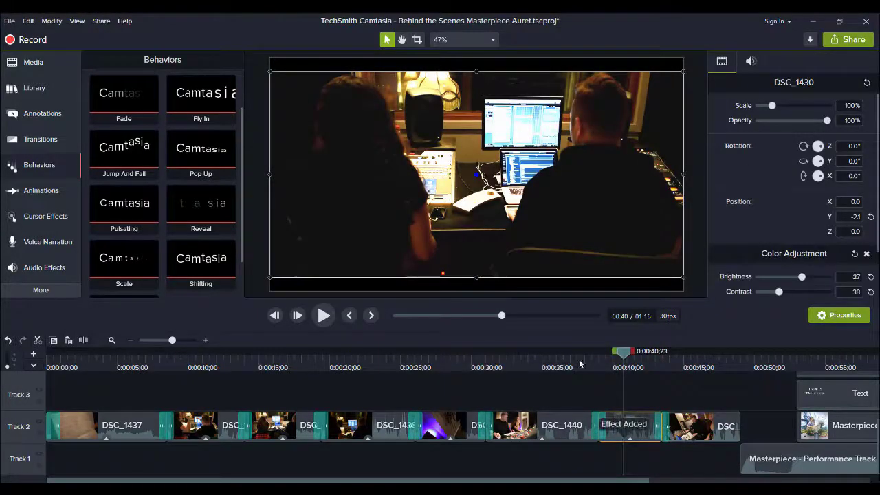
{"action": "key", "text": "space"}
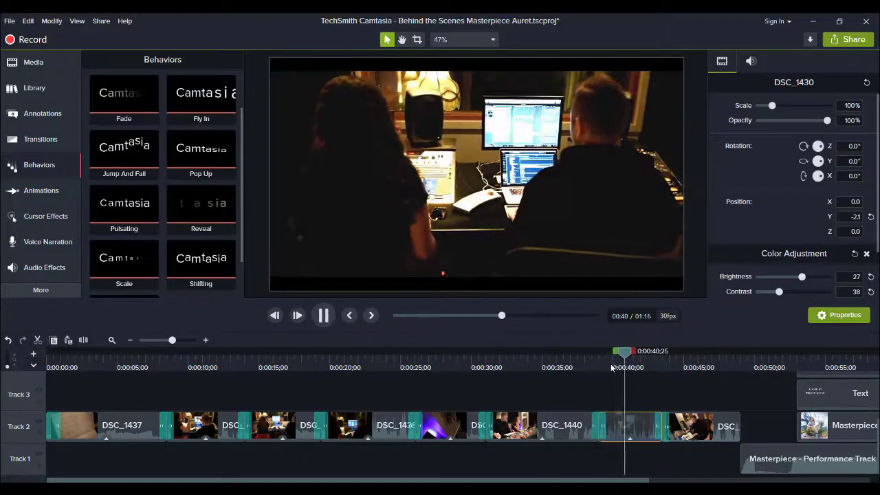
{"action": "key", "text": "space"}
Paste the copied effects onto the DSC_1434 clip, with its frame at about 45 seconds shown on the canvas
{"action": "left_click", "coordinate": [711, 449]}
{"action": "left_click", "coordinate": [709, 435]}
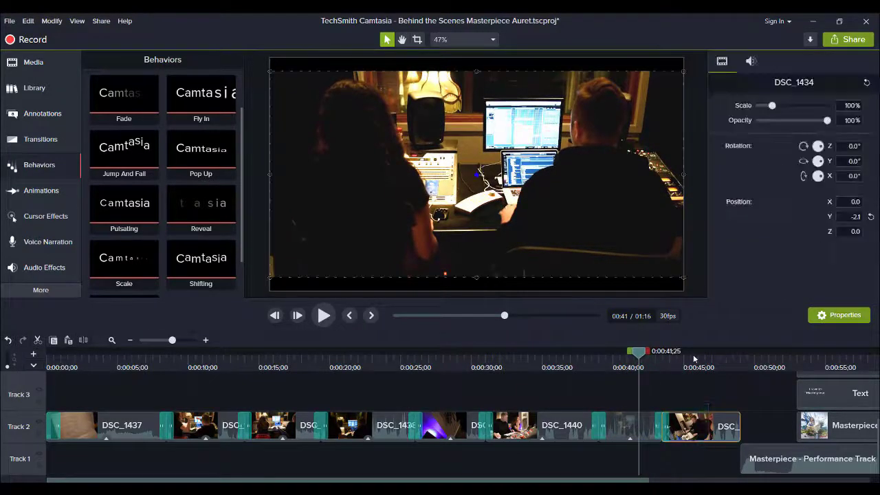
{"action": "left_click", "coordinate": [693, 359]}
{"action": "right_click", "coordinate": [686, 434]}
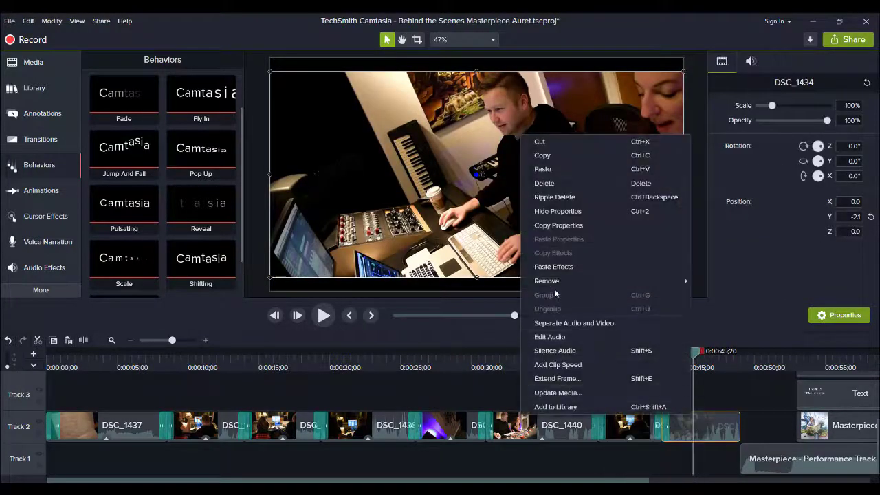
{"action": "left_click", "coordinate": [554, 267]}
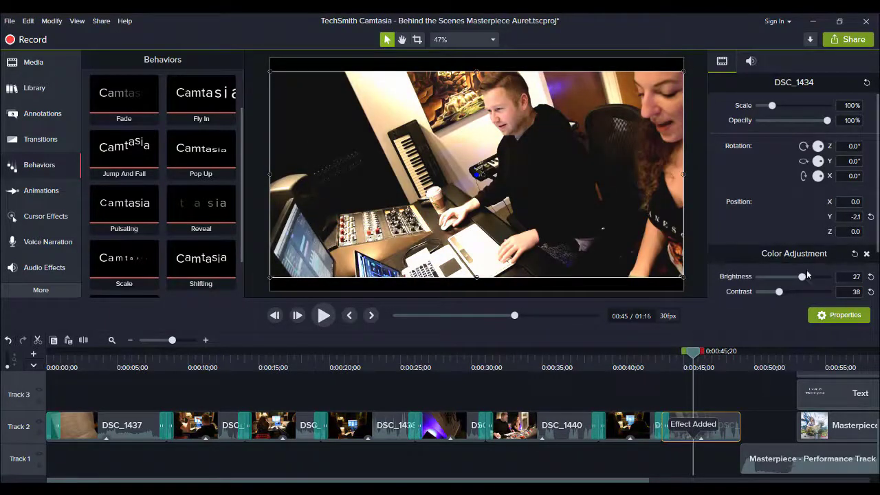
Set DSC_1434's Color Adjustment brightness to 21 and saturation finally to -13, after playing back the clip at -15 and -11
{"action": "left_click_drag", "start_coordinate": [802, 280], "coordinate": [801, 277]}
{"action": "scroll", "coordinate": [796, 260], "scroll_direction": "down", "scroll_amount": 1}
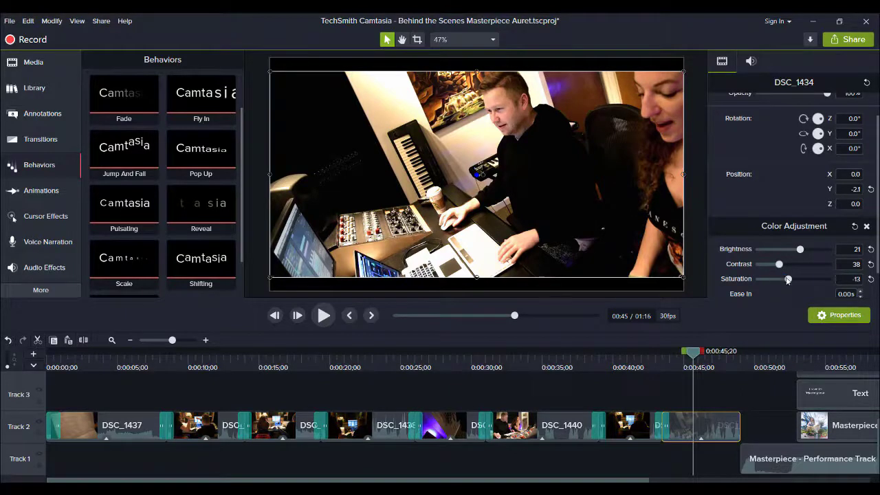
{"action": "key", "text": "space"}
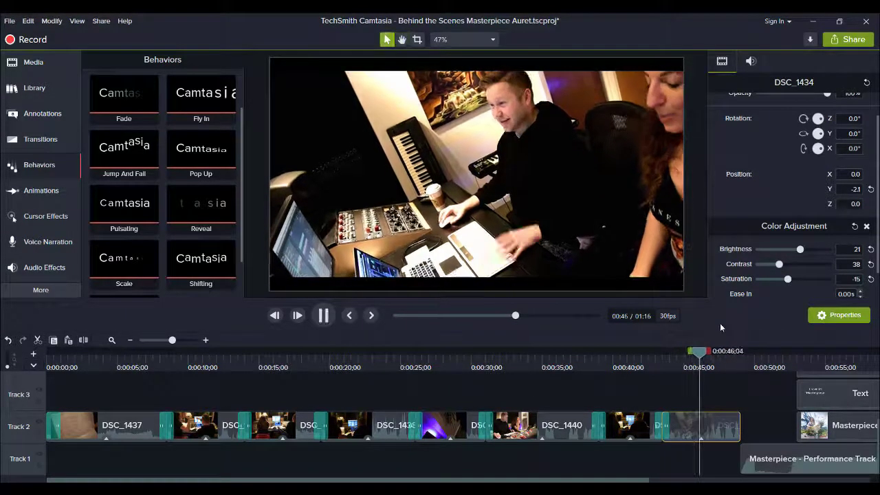
{"action": "key", "text": "space"}
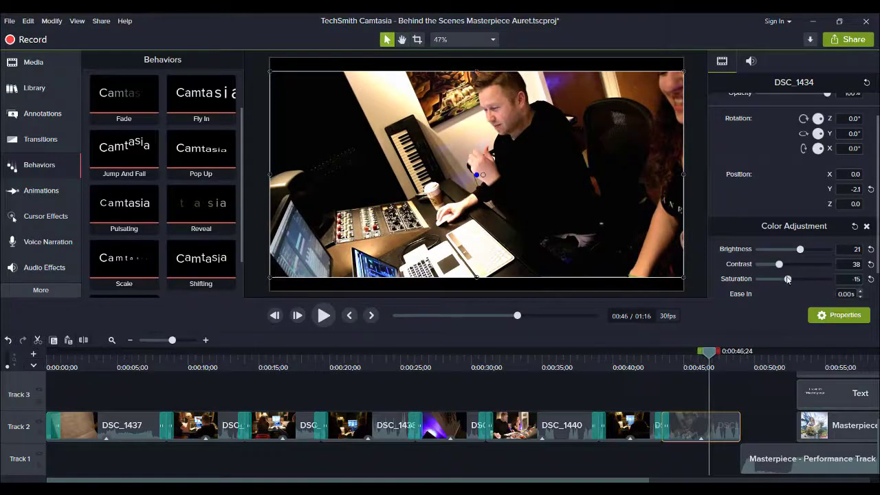
{"action": "left_click_drag", "start_coordinate": [789, 279], "coordinate": [789, 279]}
{"action": "key", "text": "space"}
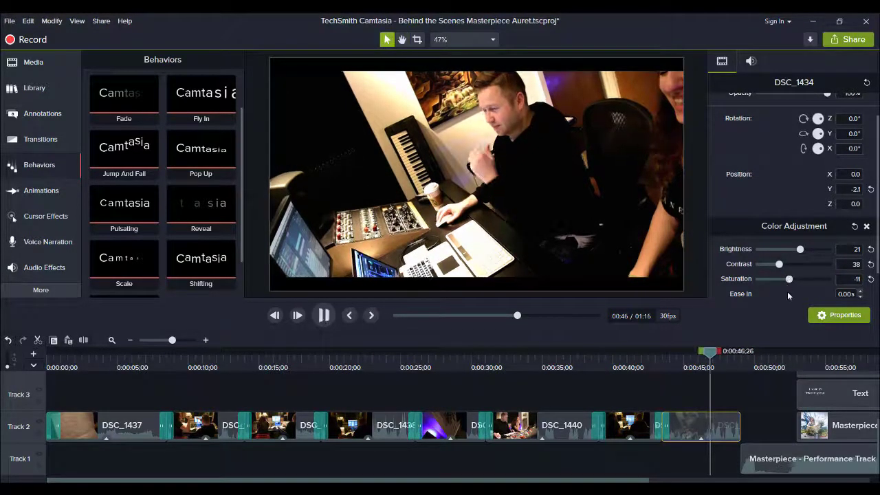
{"action": "key", "text": "space"}
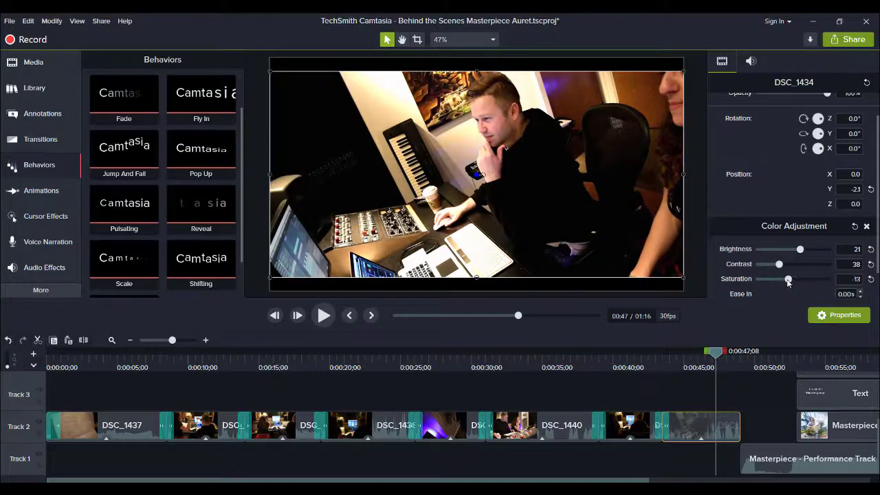
Replay DSC_1434 from about 44 seconds, and compare it without its Color Adjustment by removing and restoring the effect
{"action": "left_click", "coordinate": [675, 358]}
{"action": "key", "text": "space"}
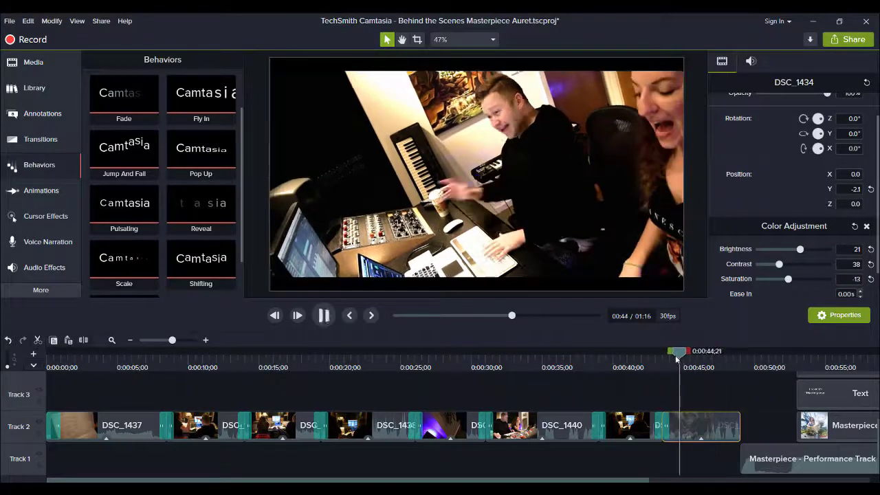
{"action": "key", "text": "space"}
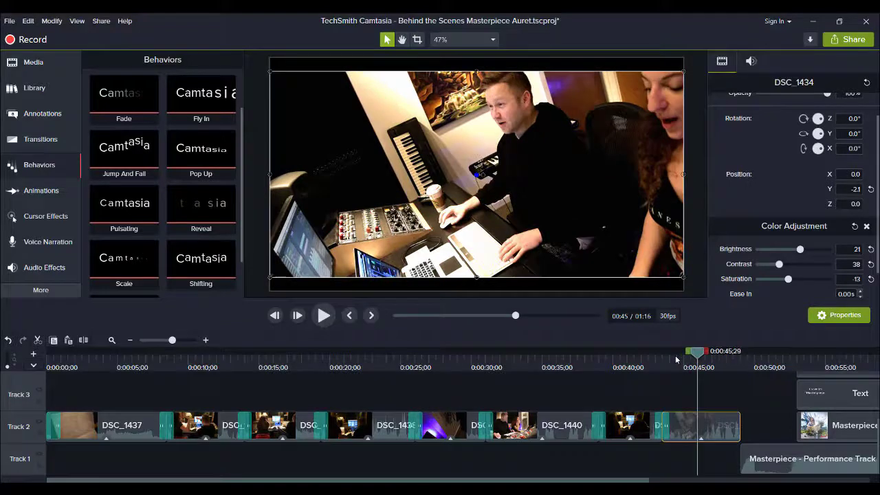
{"action": "left_click", "coordinate": [866, 225]}
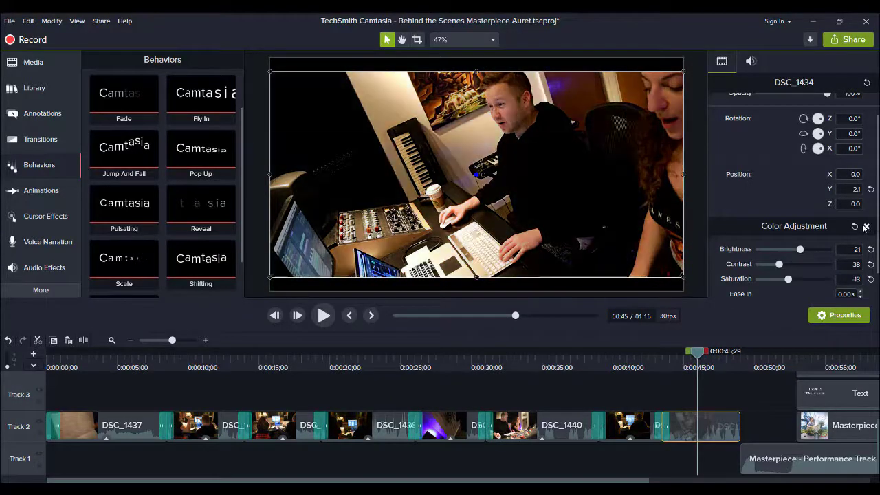
{"action": "key", "text": "ctrl+z"}
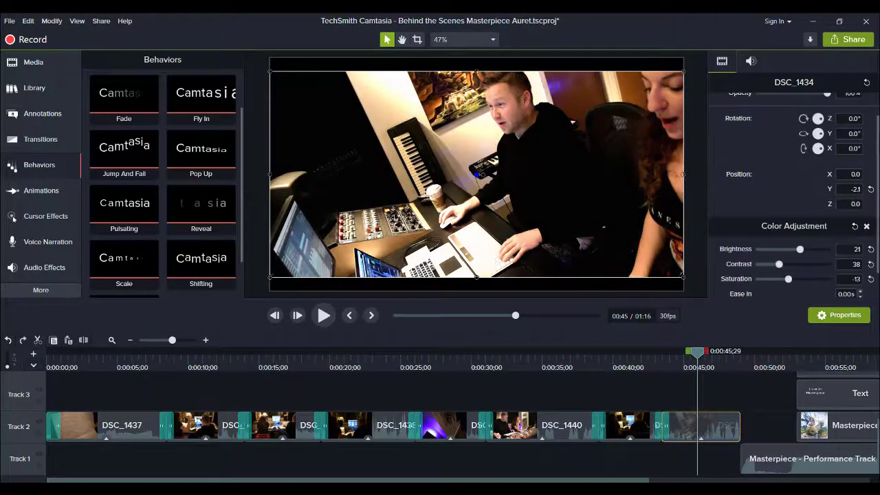
Play from DSC_1434 into the Spotify end screen, and save the project with the playhead back at the start
{"action": "key", "text": "space"}
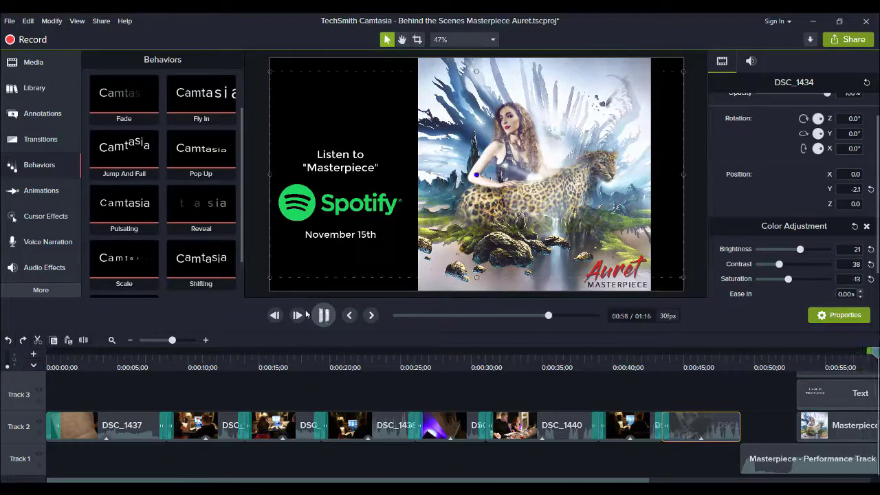
{"action": "left_click", "coordinate": [323, 315]}
{"action": "key", "text": "ctrl+Home"}
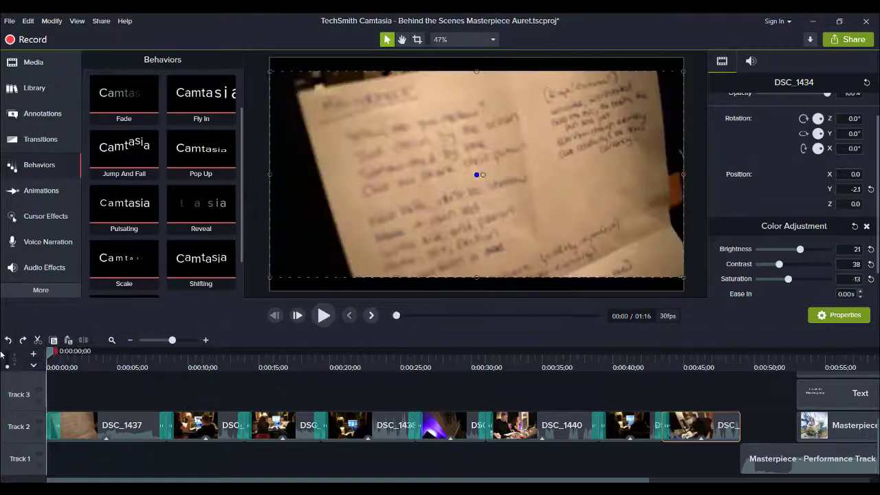
{"action": "key", "text": "ctrl+s"}
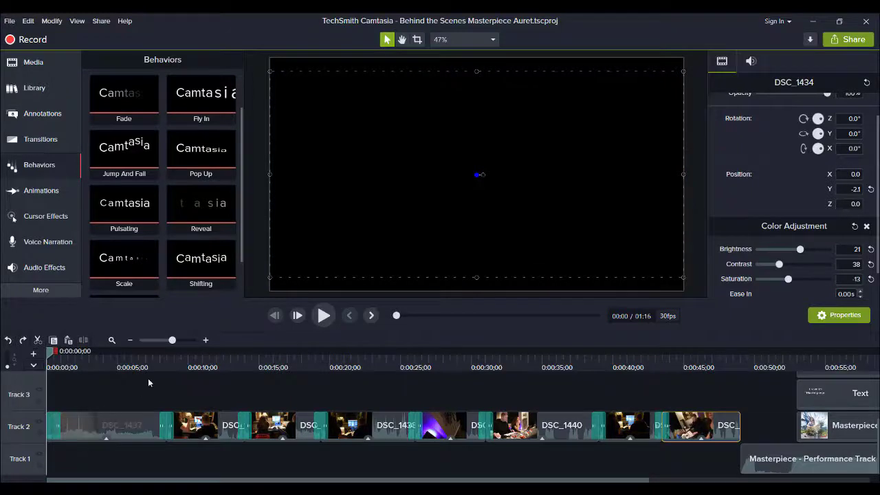
Deselect the clip and play the whole video from the beginning through to the Spotify end screen
{"action": "left_click", "coordinate": [255, 278]}
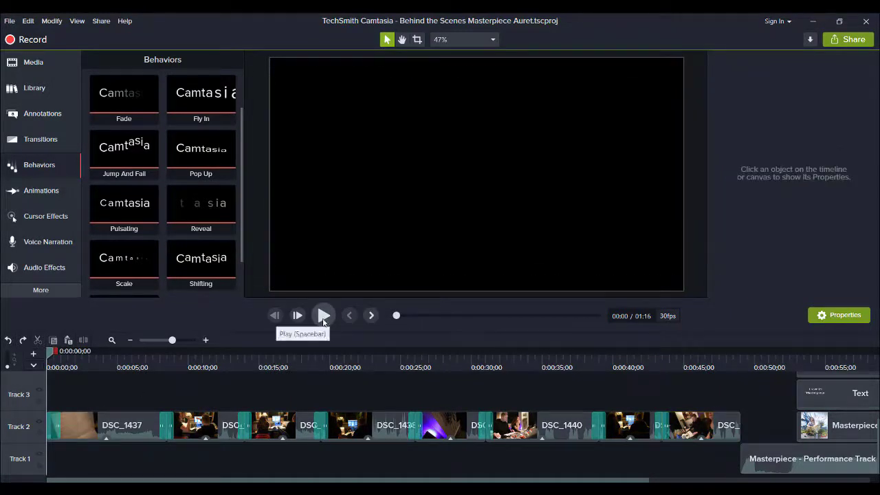
{"action": "left_click", "coordinate": [322, 320]}
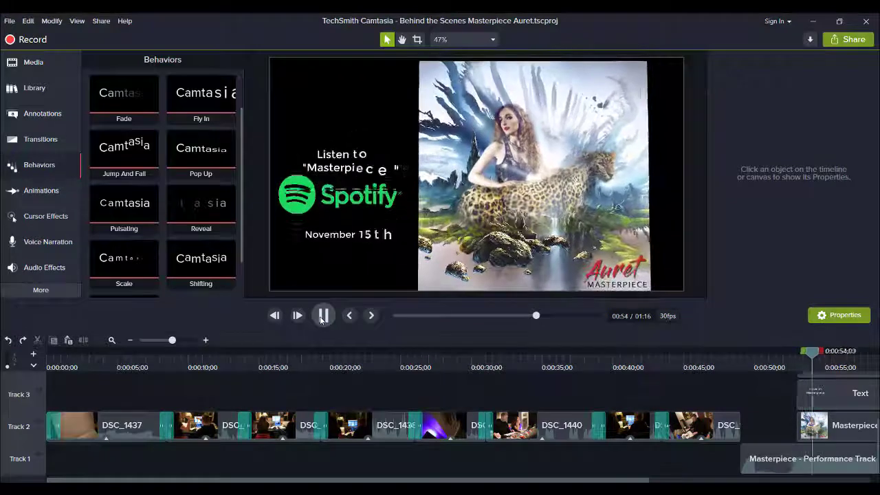
{"action": "left_click", "coordinate": [320, 320]}
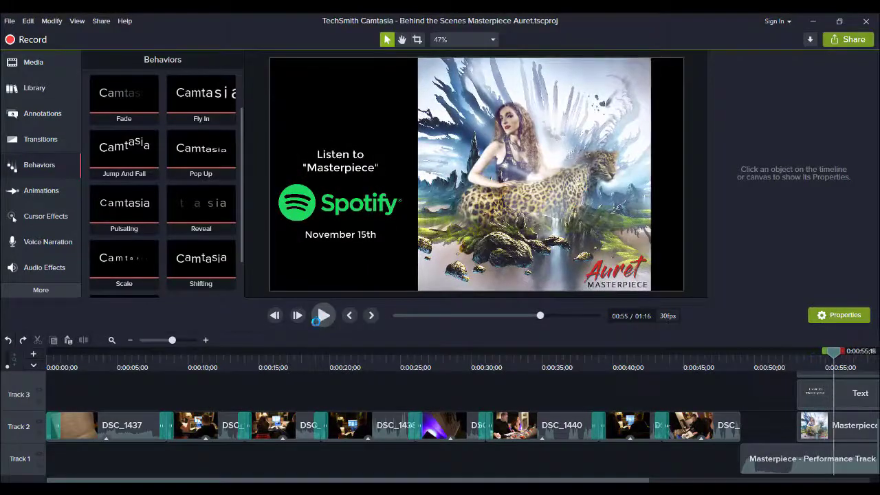
{"action": "left_click", "coordinate": [707, 367]}
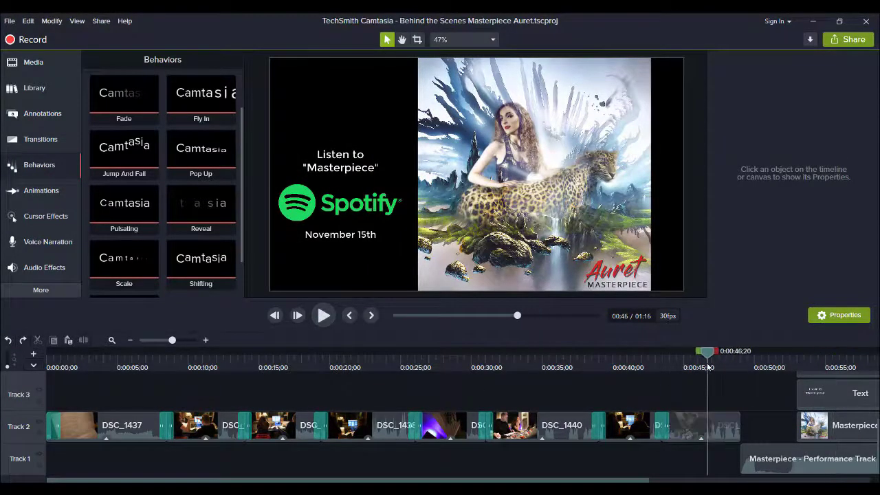
{"action": "left_click", "coordinate": [517, 367]}
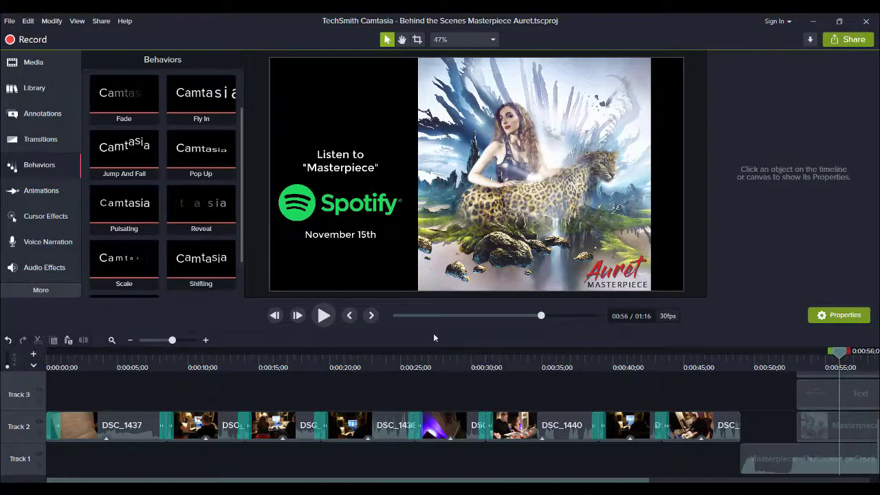
Set up a local file export with the MP4 only (up to 1080p) preset as far as the production name and folder, and cancel without producing
{"action": "left_click", "coordinate": [107, 25]}
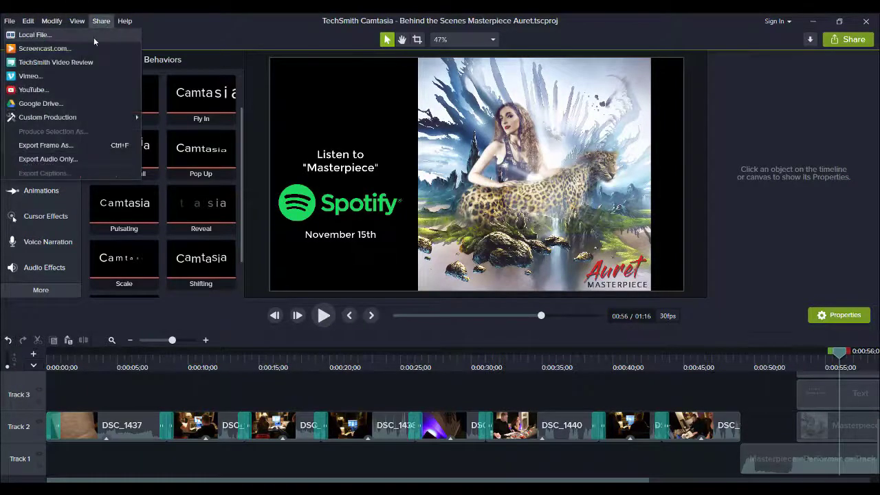
{"action": "left_click", "coordinate": [93, 37]}
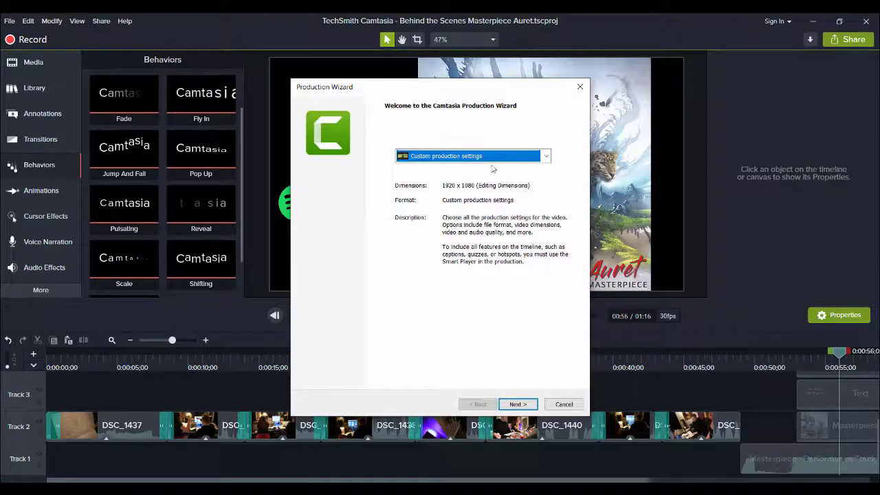
{"action": "left_click", "coordinate": [490, 158]}
{"action": "left_click", "coordinate": [454, 289]}
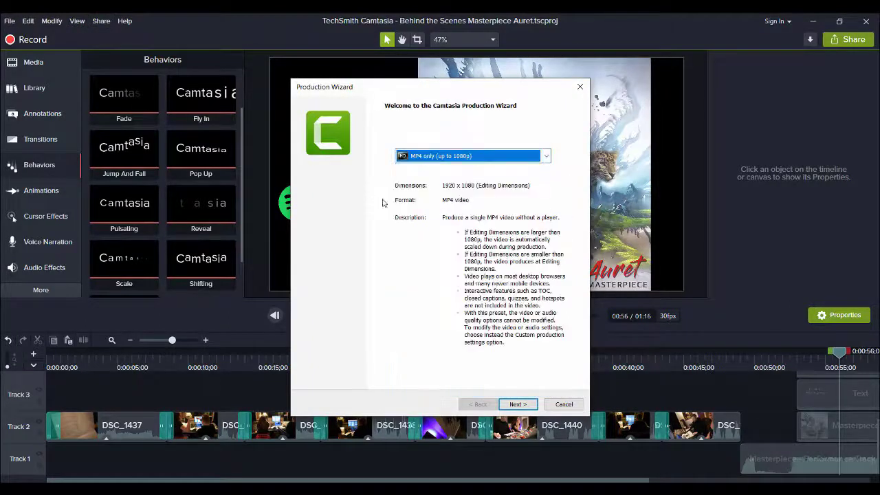
{"action": "left_click", "coordinate": [515, 406]}
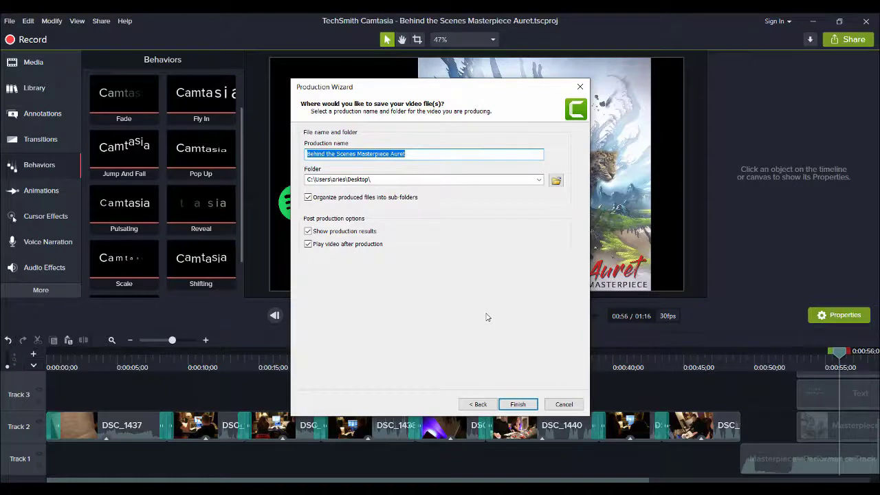
{"action": "key", "text": "Escape"}
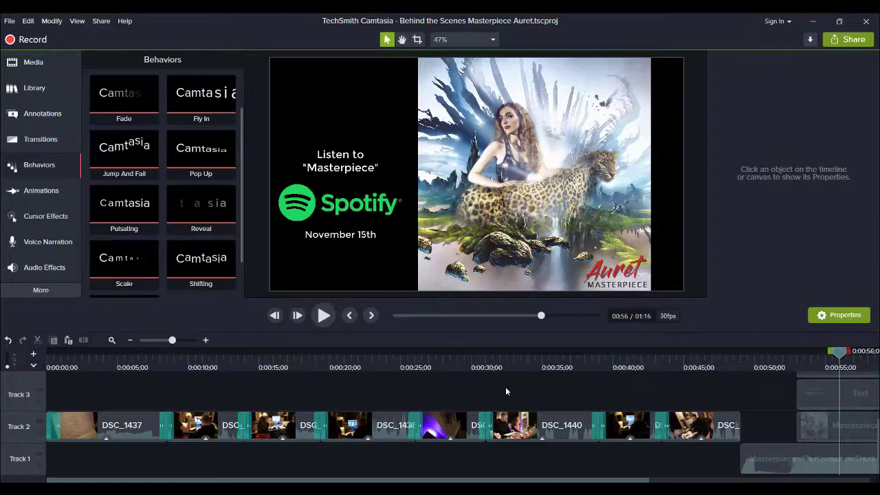